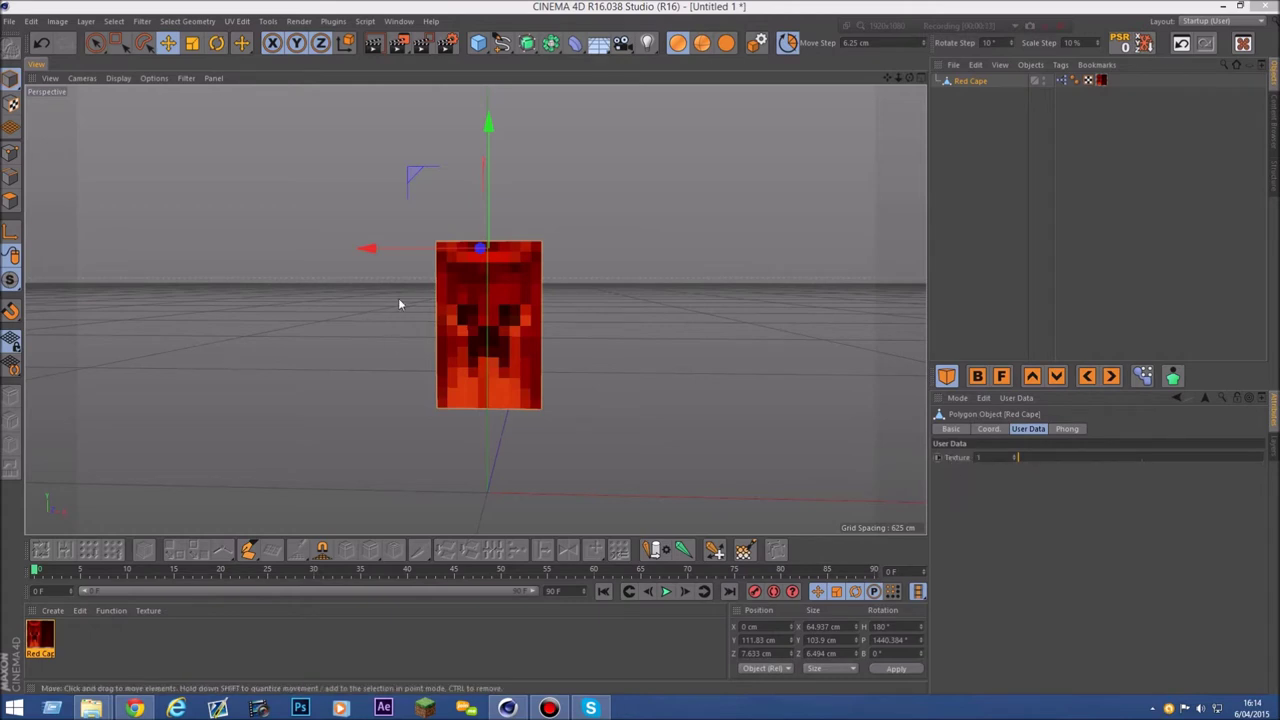
# - Preview the Red Cape's Texture user data at 2 and return it to its low end
pyautogui.moveTo(1053, 457); pyautogui.dragTo(1148, 462)
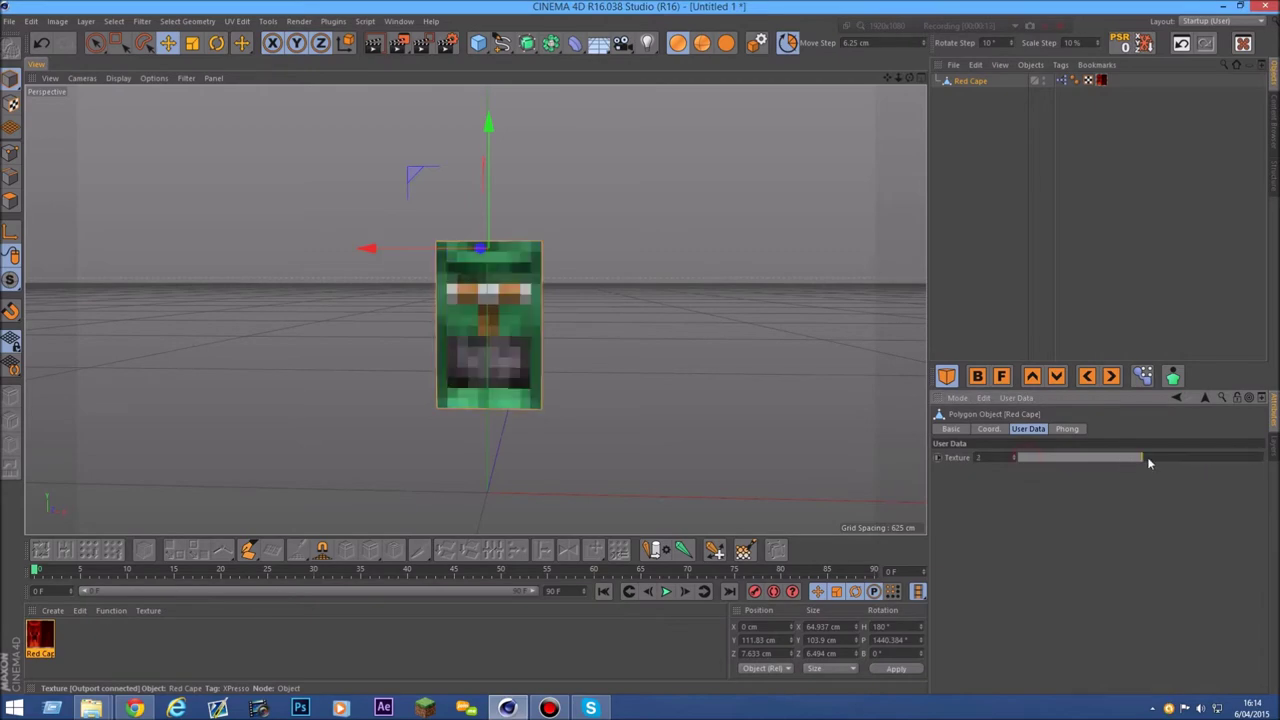
pyautogui.click(1039, 457)
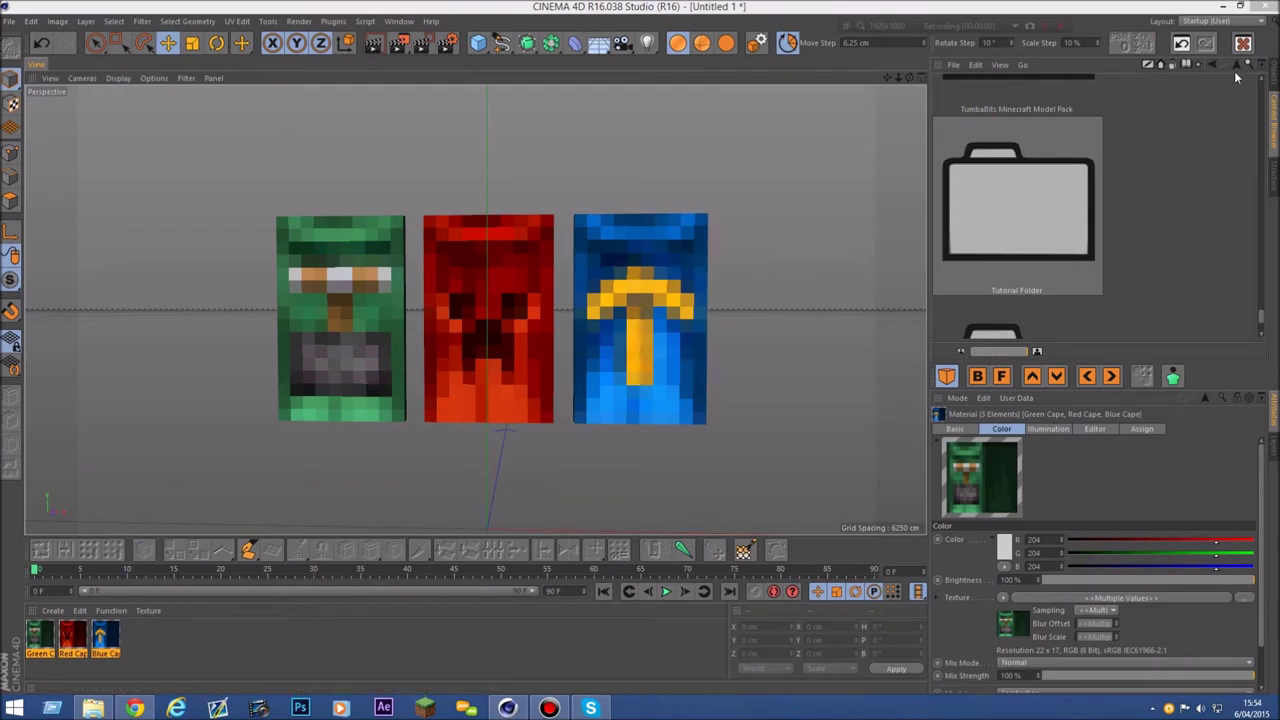
# - Select the Red Cape in the object list and inspect the three cape models from several angles
pyautogui.click(1273, 74)
pyautogui.moveTo(909, 78); pyautogui.dragTo(909, 57)
pyautogui.keyDown('alt'); pyautogui.moveTo(475, 309); pyautogui.dragTo(468, 318); pyautogui.keyUp('alt')
pyautogui.click(464, 319)
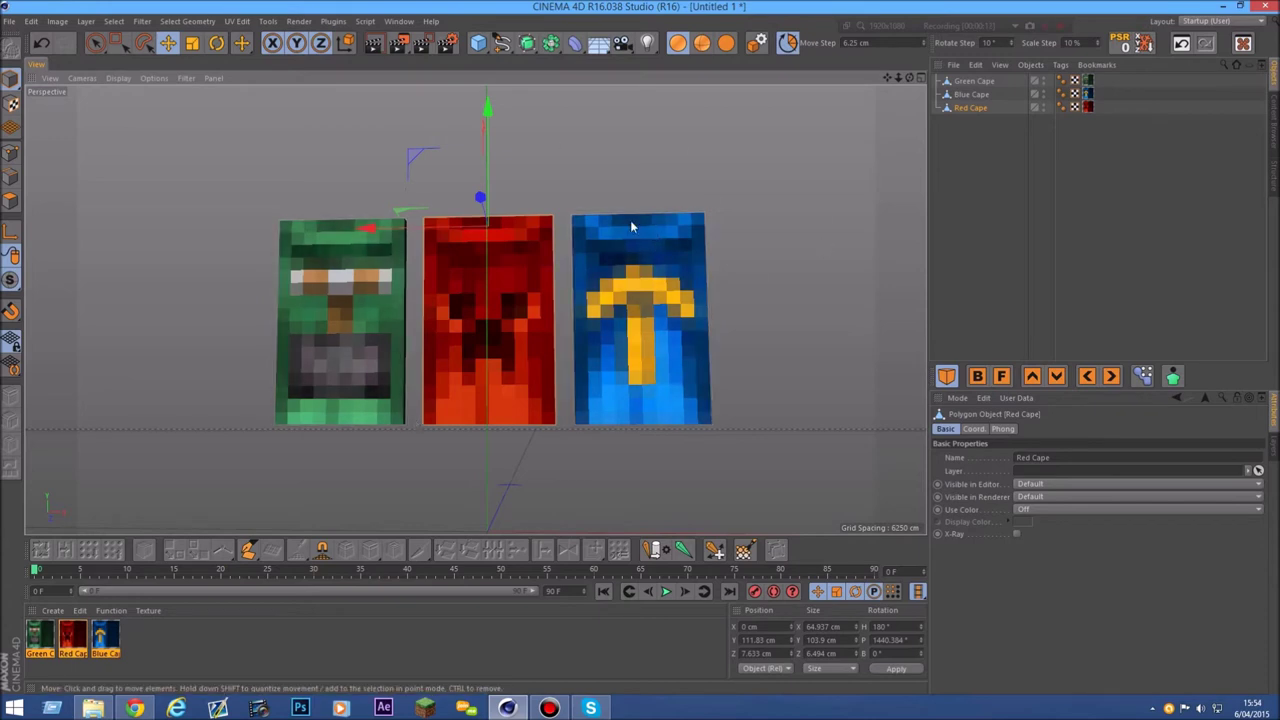
pyautogui.moveTo(909, 77); pyautogui.dragTo(891, 78)
pyautogui.scroll(1, 441, 294)
pyautogui.scroll(-2, 440, 296)
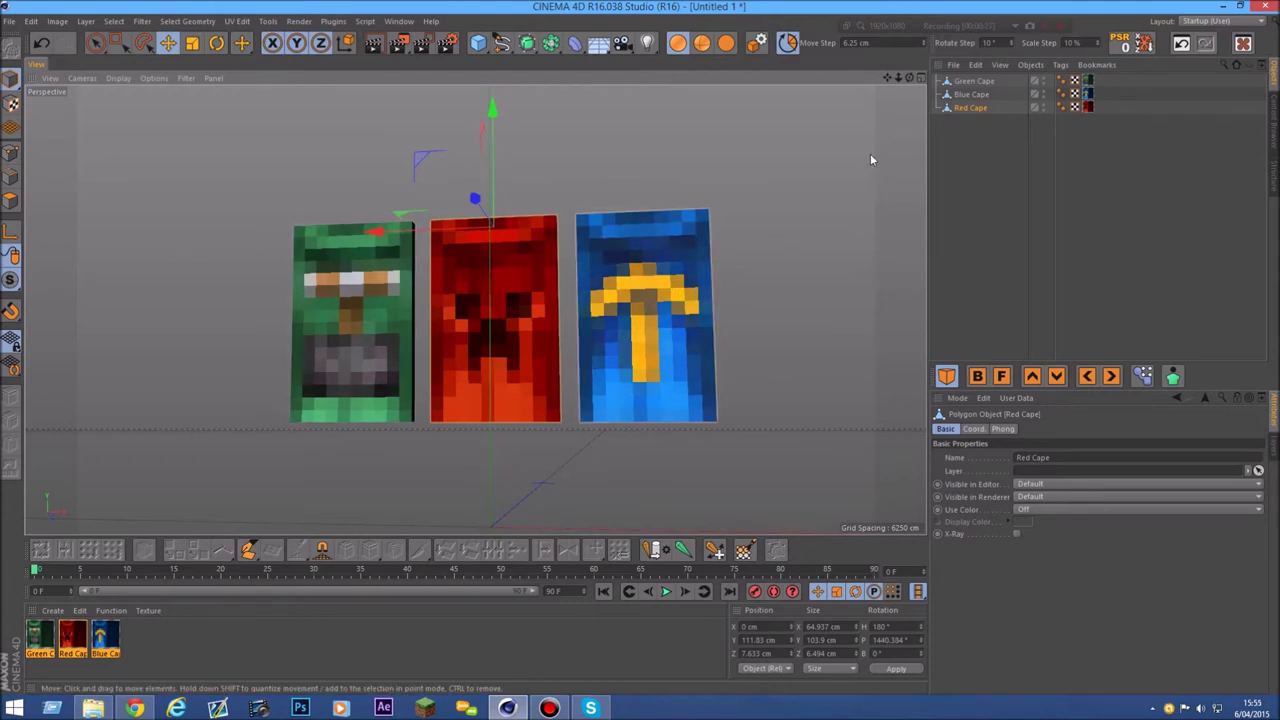
pyautogui.scroll(-1, 446, 281)
pyautogui.scroll(2, 446, 281)
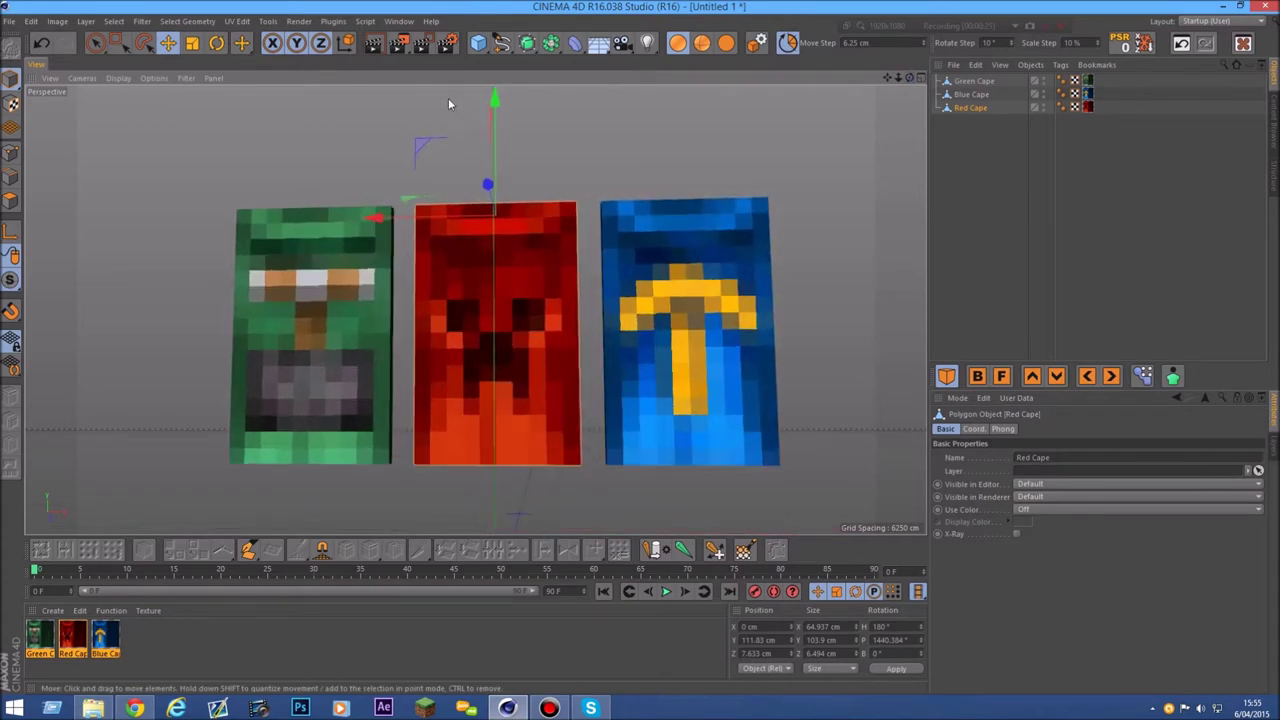
# - Switch to the Untitled 2 project and inspect the Small Jungle Tree and its user data settings
pyautogui.press('v')
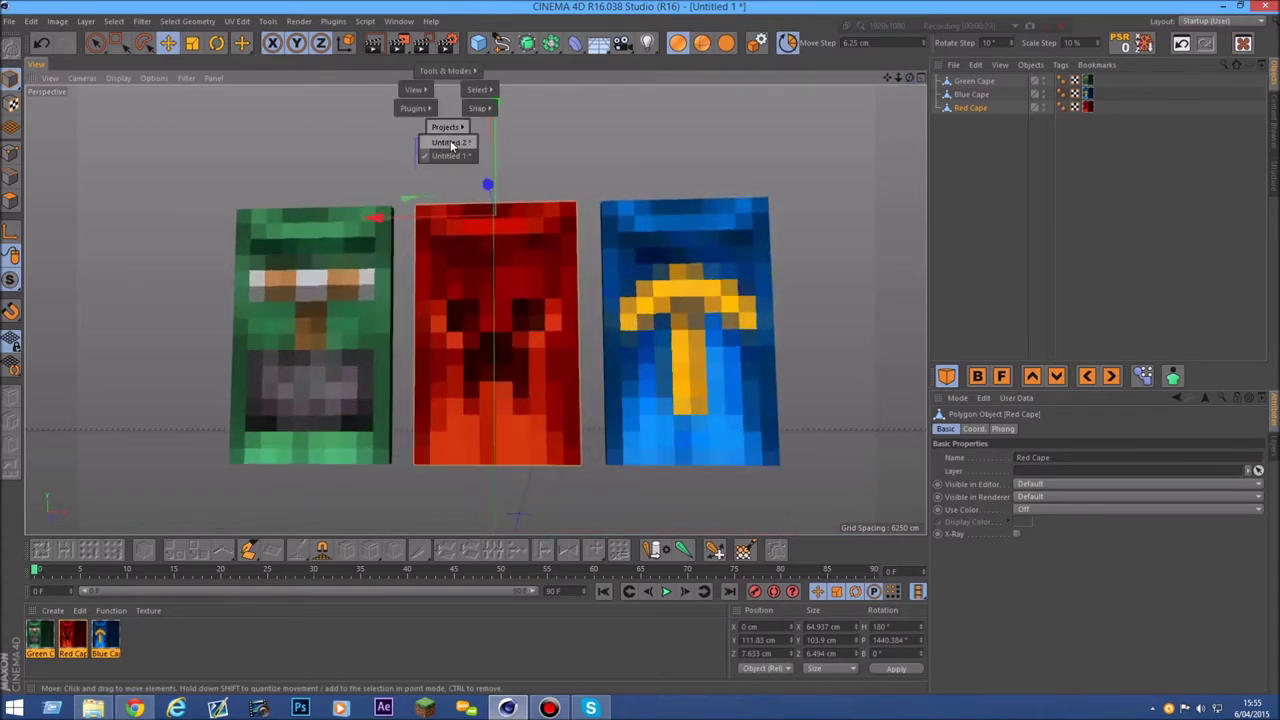
pyautogui.click(450, 144)
pyautogui.scroll(3, 408, 348)
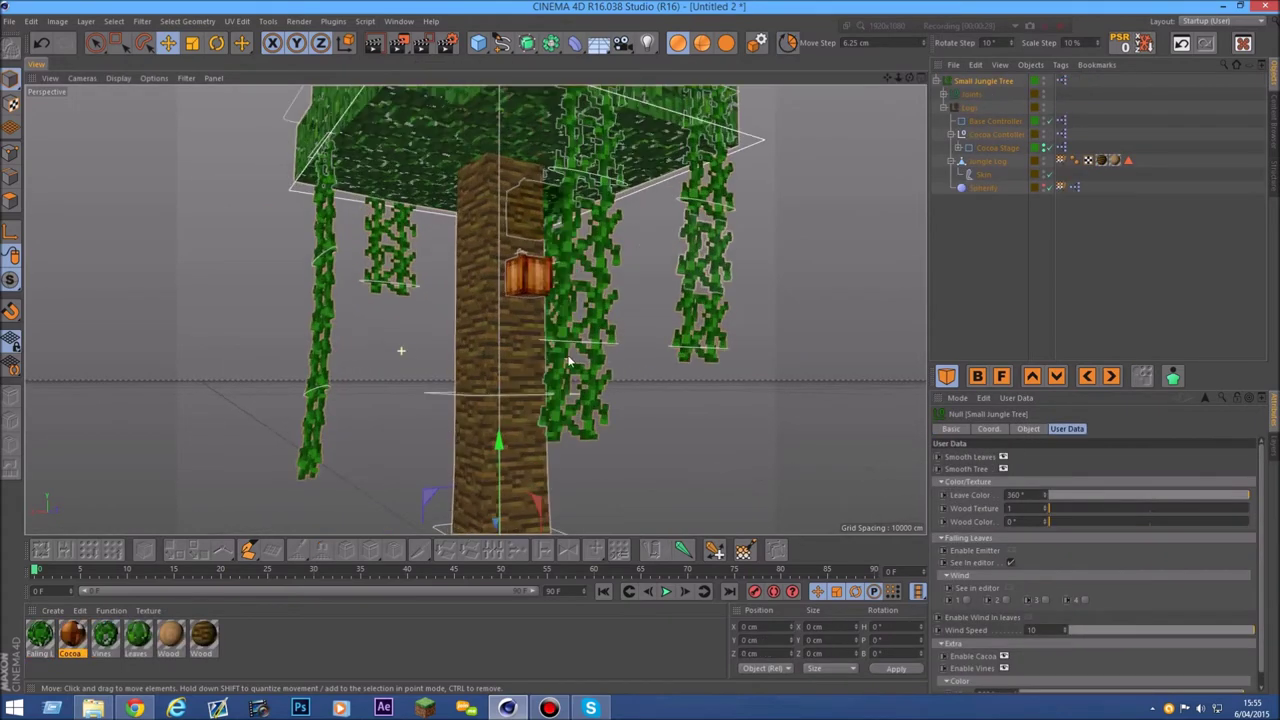
pyautogui.moveTo(898, 78)
pyautogui.mouseDown()
pyautogui.moveTo(862, 80)
pyautogui.moveTo(893, 58)
pyautogui.moveTo(891, 72)
pyautogui.mouseUp()
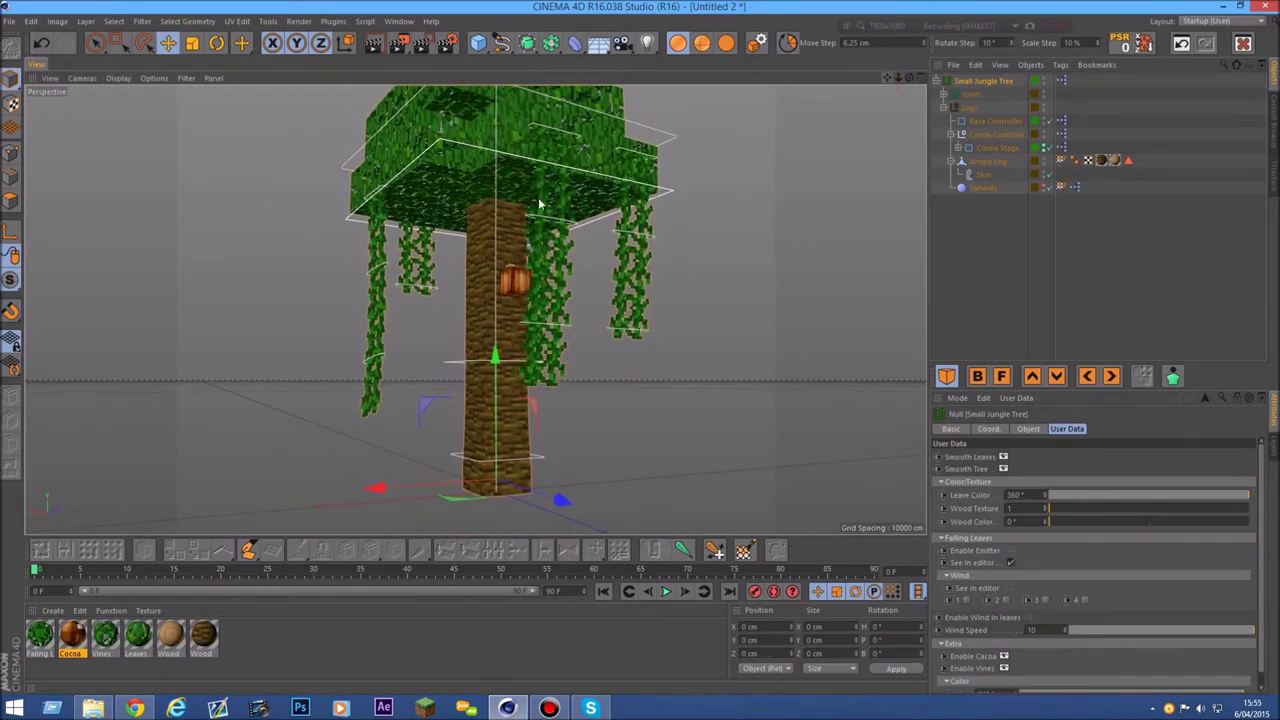
pyautogui.scroll(1, 463, 402)
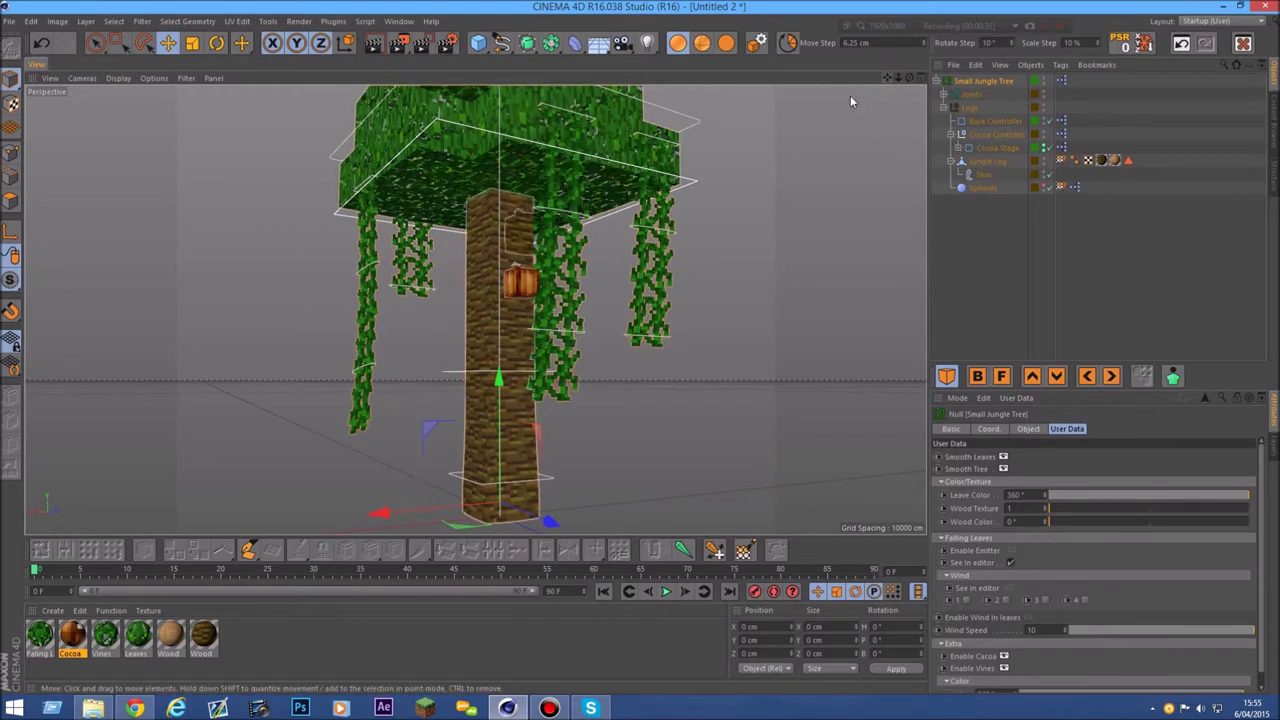
pyautogui.moveTo(887, 78); pyautogui.dragTo(894, 64)
pyautogui.scroll(3, 480, 420)
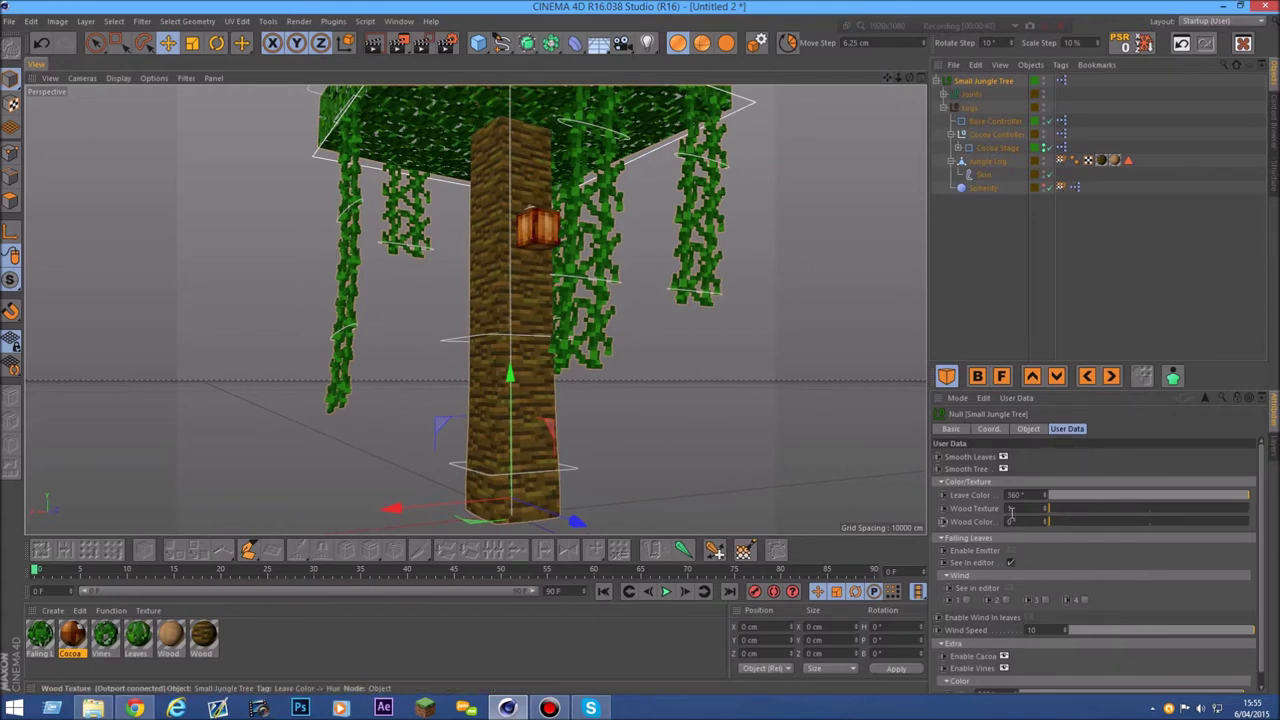
# - Try the tree's Wood Texture setting at 3 and 5, and return it to 1
pyautogui.moveTo(1056, 515); pyautogui.dragTo(1128, 511)
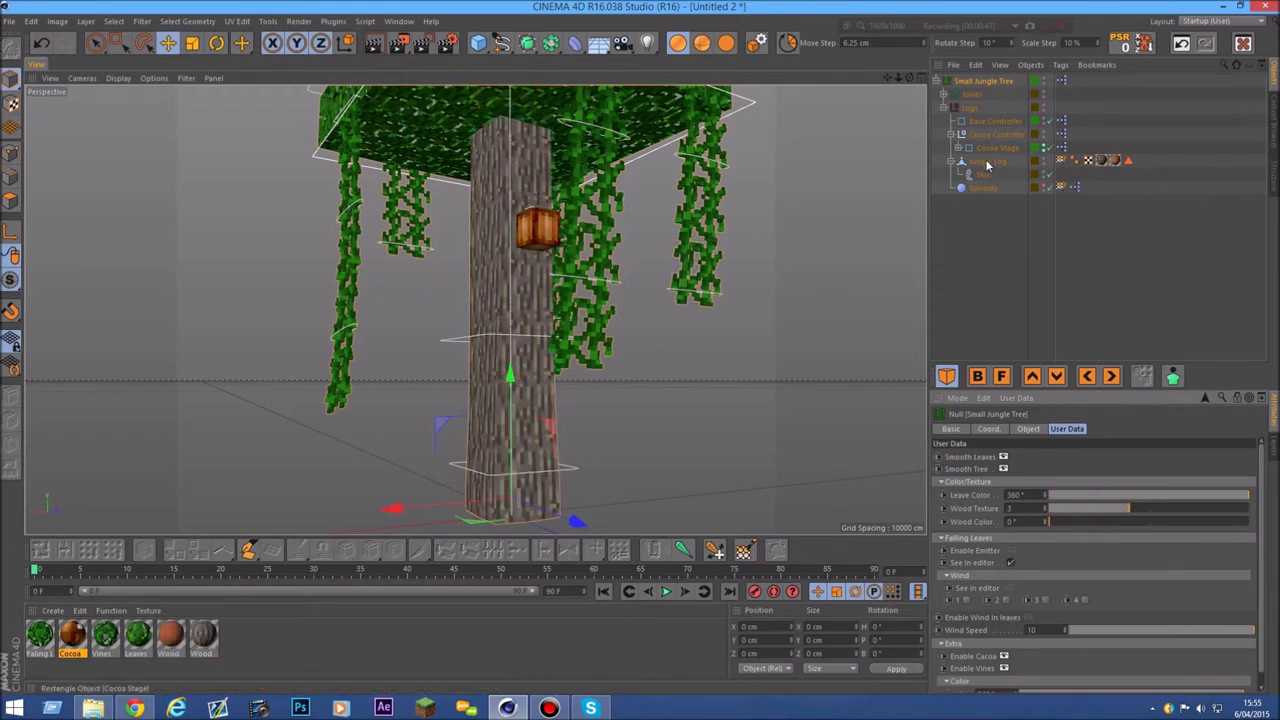
pyautogui.moveTo(1133, 515); pyautogui.dragTo(1168, 512)
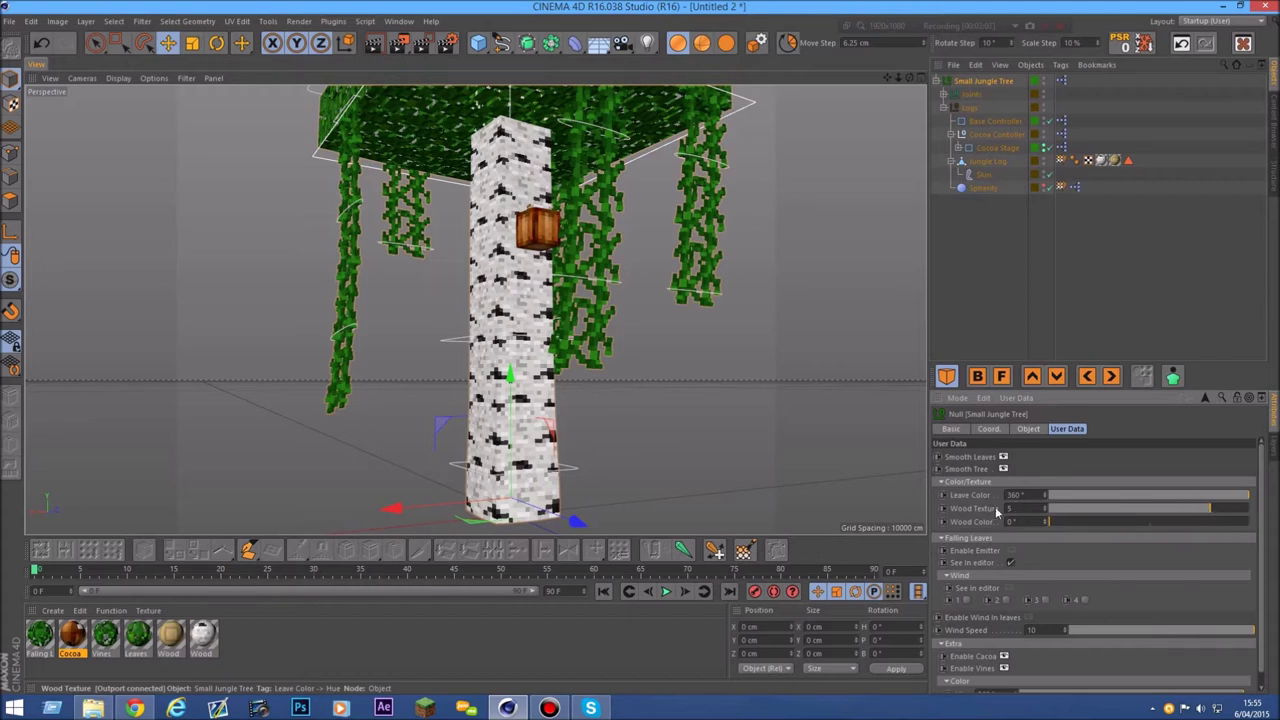
pyautogui.moveTo(1216, 506)
pyautogui.mouseDown()
pyautogui.moveTo(1245, 512)
pyautogui.moveTo(1045, 514)
pyautogui.mouseUp()
# - Switch back to the Untitled 1 project and bring the three capes up close
pyautogui.moveTo(895, 78); pyautogui.dragTo(897, 80)
pyautogui.click(399, 22)
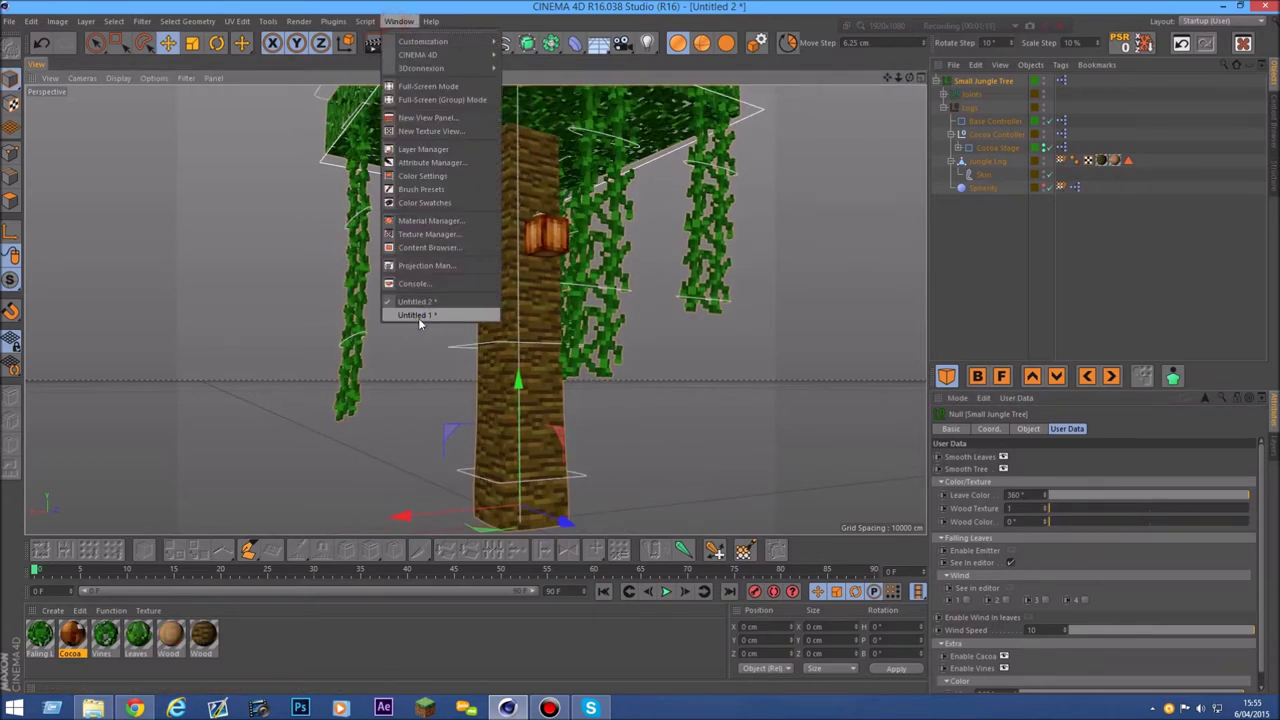
pyautogui.click(410, 315)
pyautogui.moveTo(908, 80); pyautogui.dragTo(905, 85)
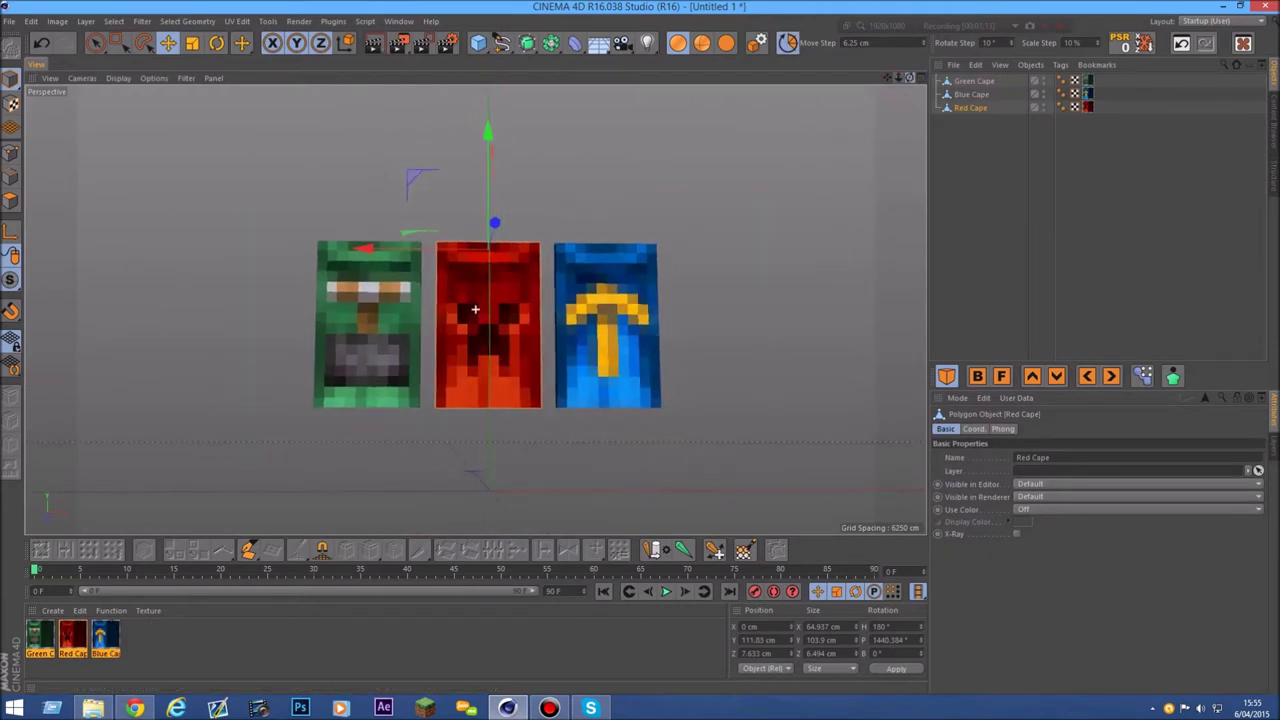
pyautogui.scroll(3, 509, 368)
pyautogui.scroll(1, 483, 268)
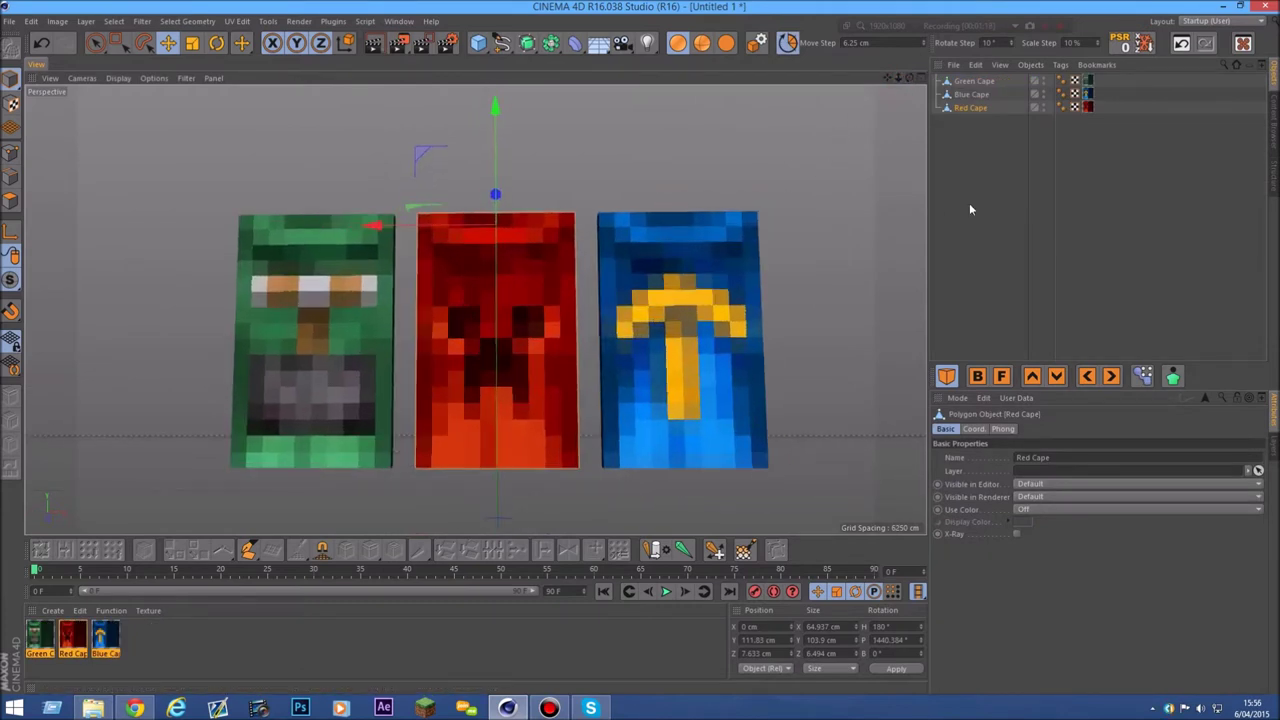
# - Open the Tutorial Folder in the content library and save the green, blue and red cape objects into it as presets
pyautogui.click(1272, 133)
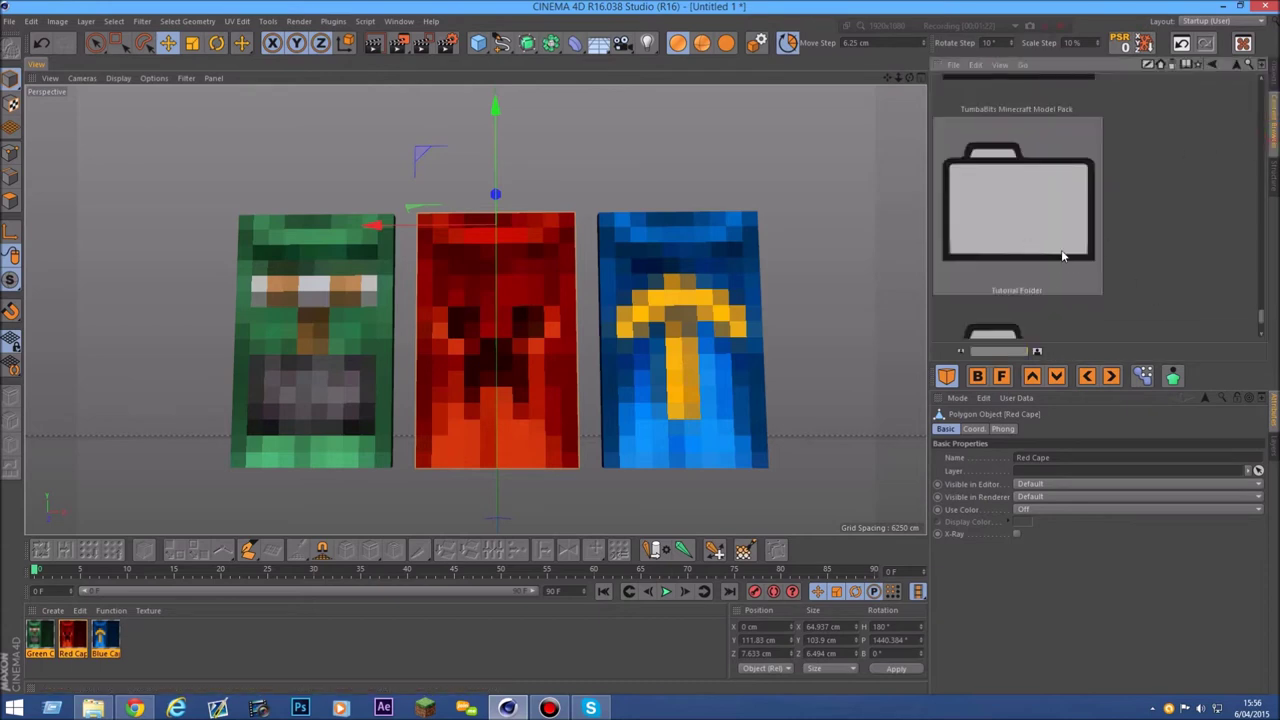
pyautogui.doubleClick(1048, 206)
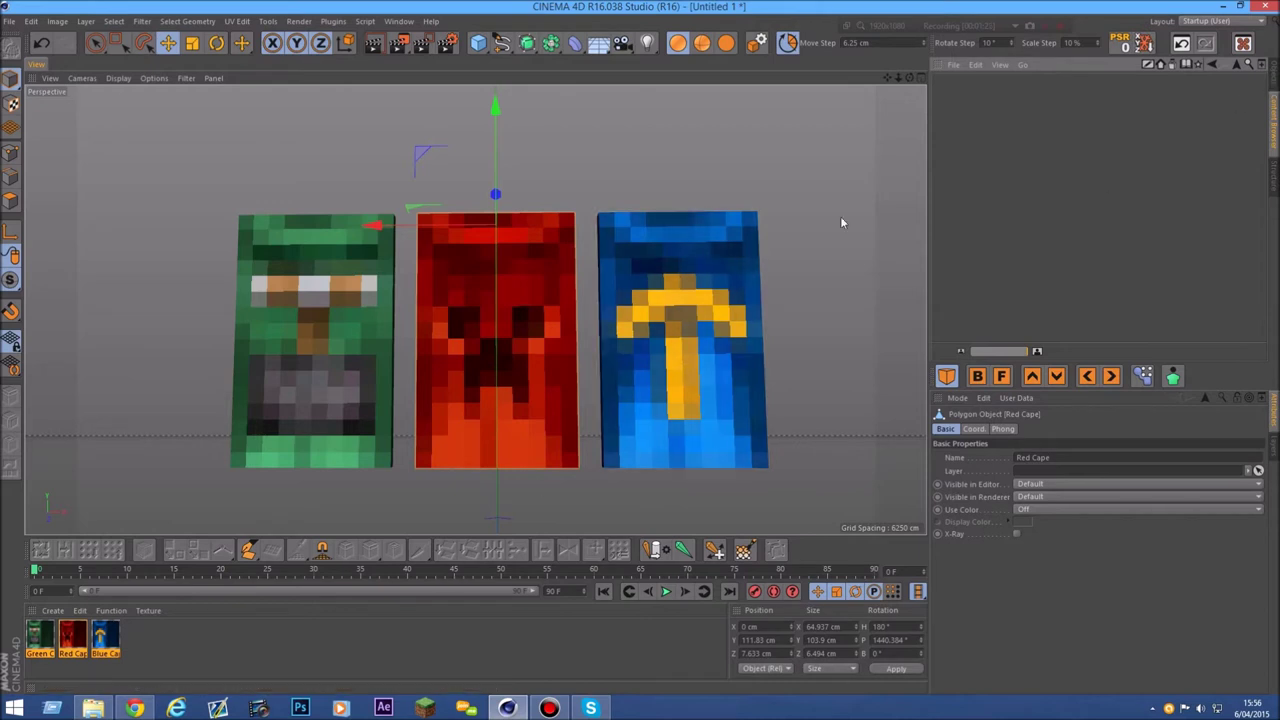
pyautogui.click(1274, 76)
pyautogui.moveTo(972, 233); pyautogui.dragTo(958, 74)
pyautogui.moveTo(1233, 116); pyautogui.dragTo(1006, 134)
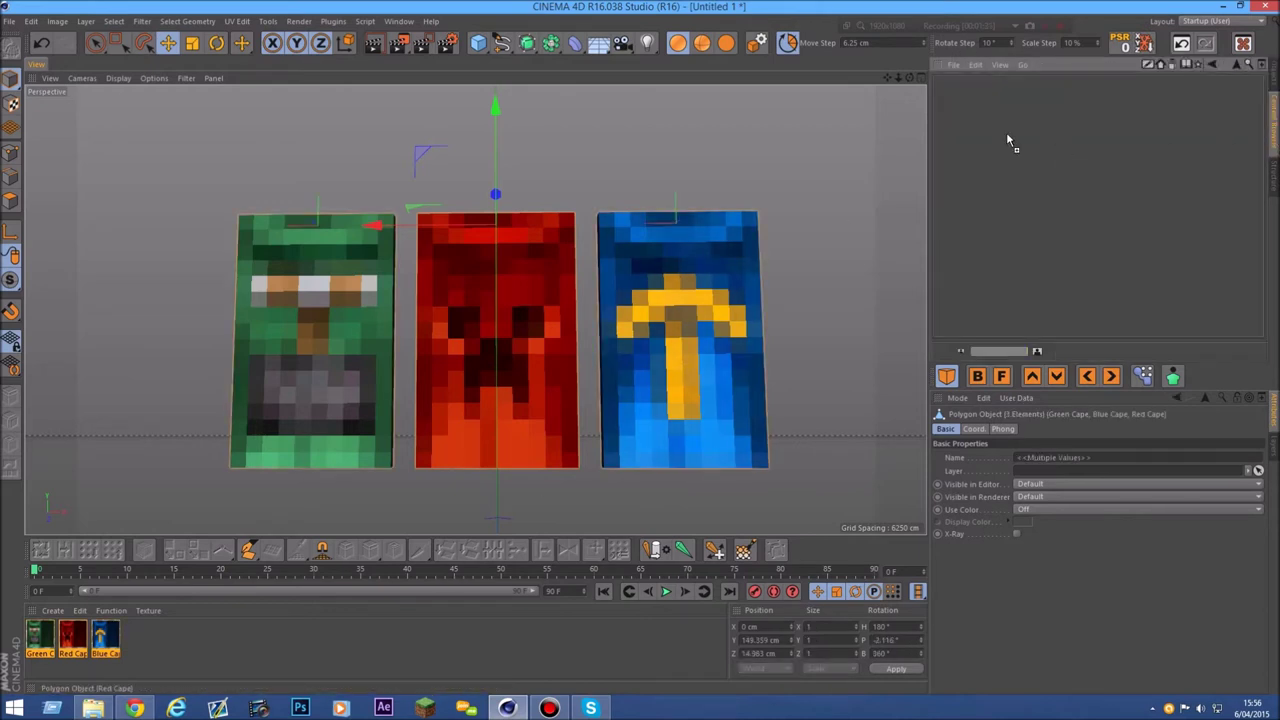
pyautogui.scroll(-3, 1200, 160)
pyautogui.scroll(-2, 1198, 154)
pyautogui.scroll(5, 1072, 152)
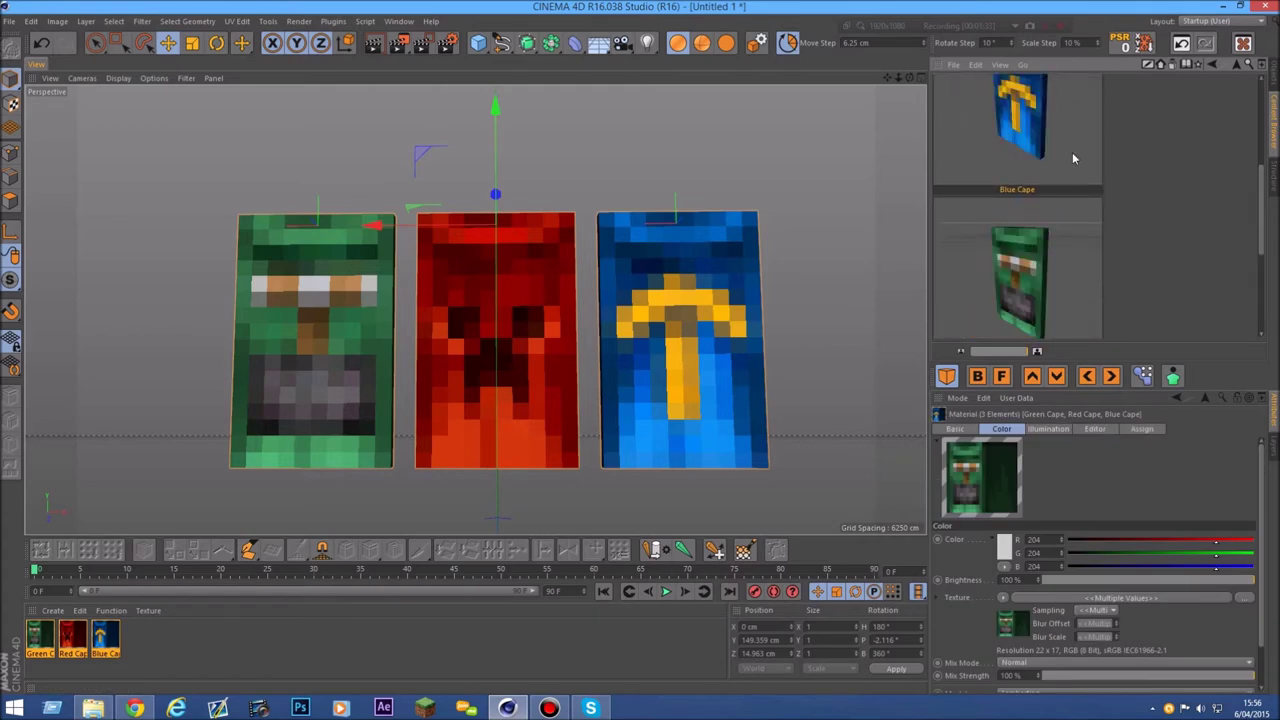
pyautogui.scroll(-6, 1072, 153)
pyautogui.scroll(4, 1090, 154)
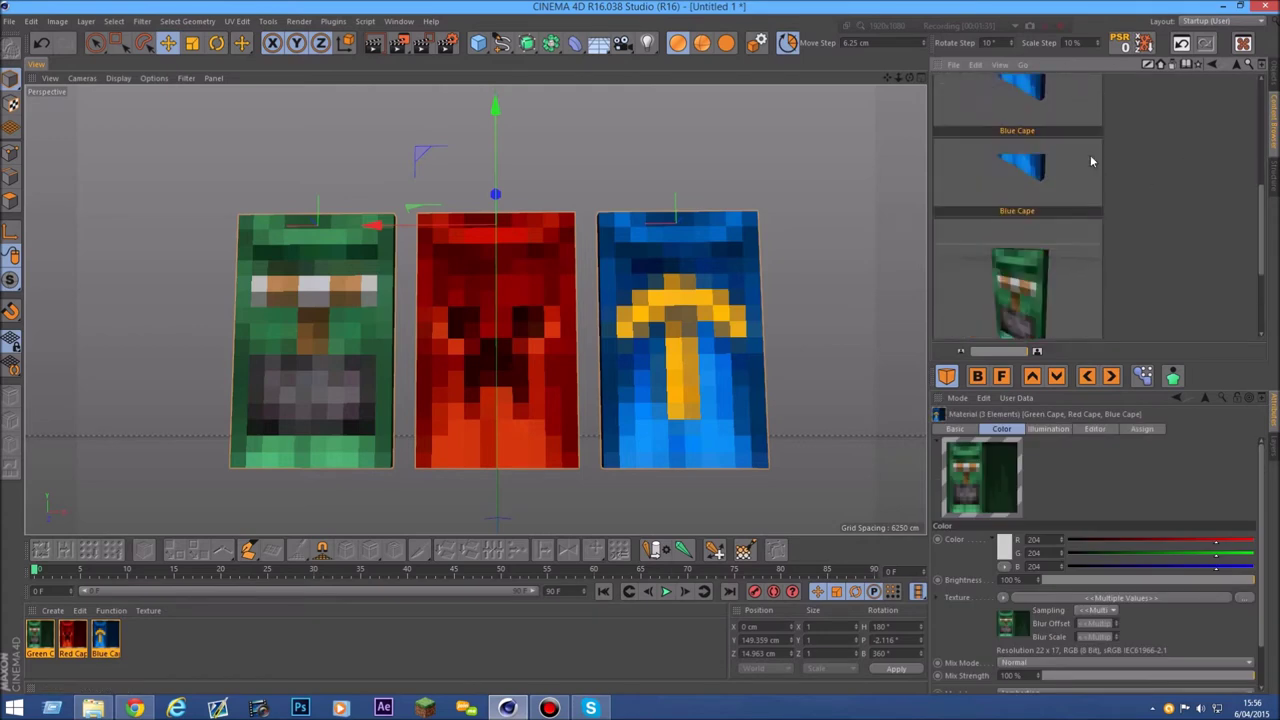
# - Delete the selected cape presets from the Tutorial Folder and confirm the deletion
pyautogui.moveTo(1161, 143); pyautogui.dragTo(1062, 566)
pyautogui.scroll(-2, 1066, 142)
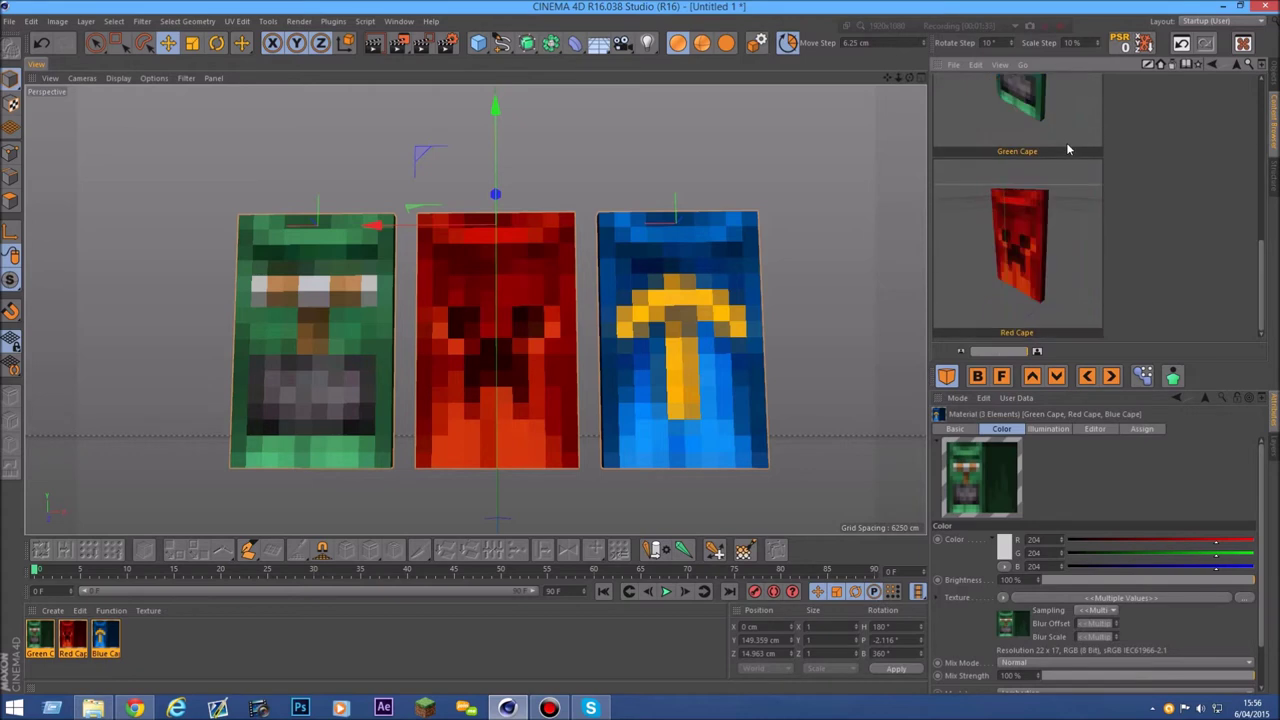
pyautogui.press('Delete')
pyautogui.press('Return')
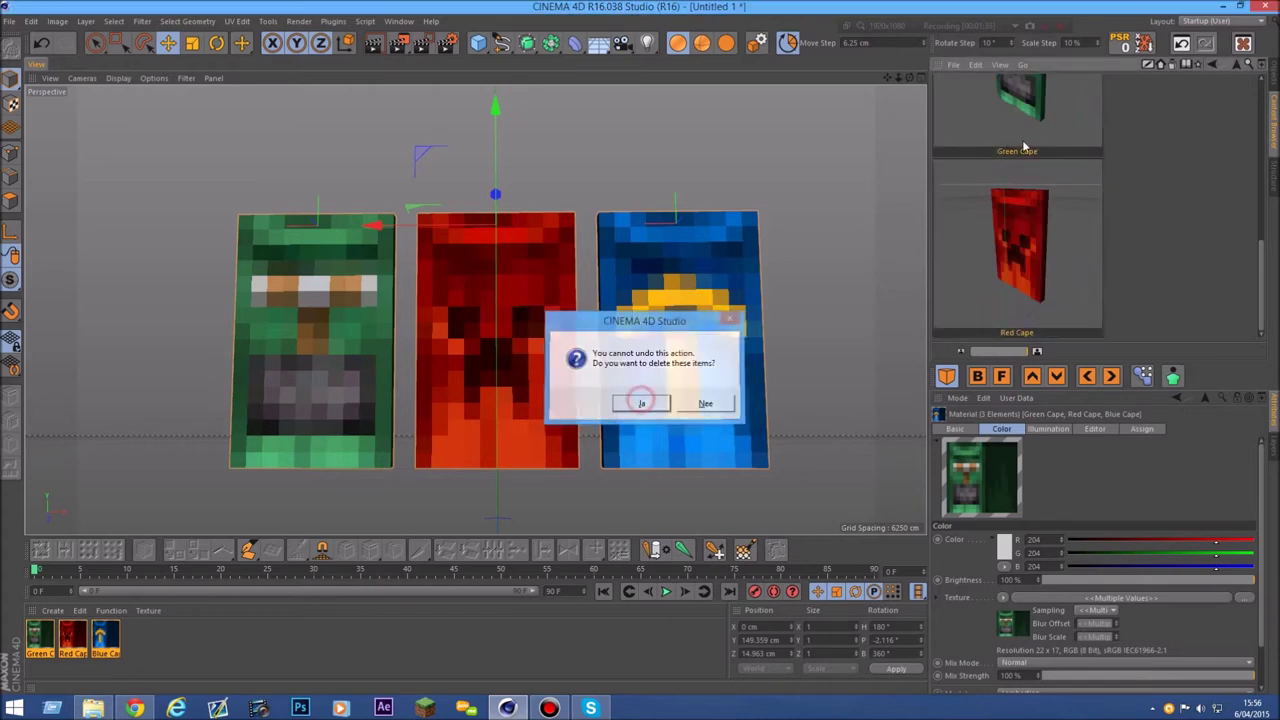
# - Open the subfolder with the cape textures and look through the Minecon PNG files
pyautogui.doubleClick(1036, 185)
pyautogui.scroll(-3, 1144, 173)
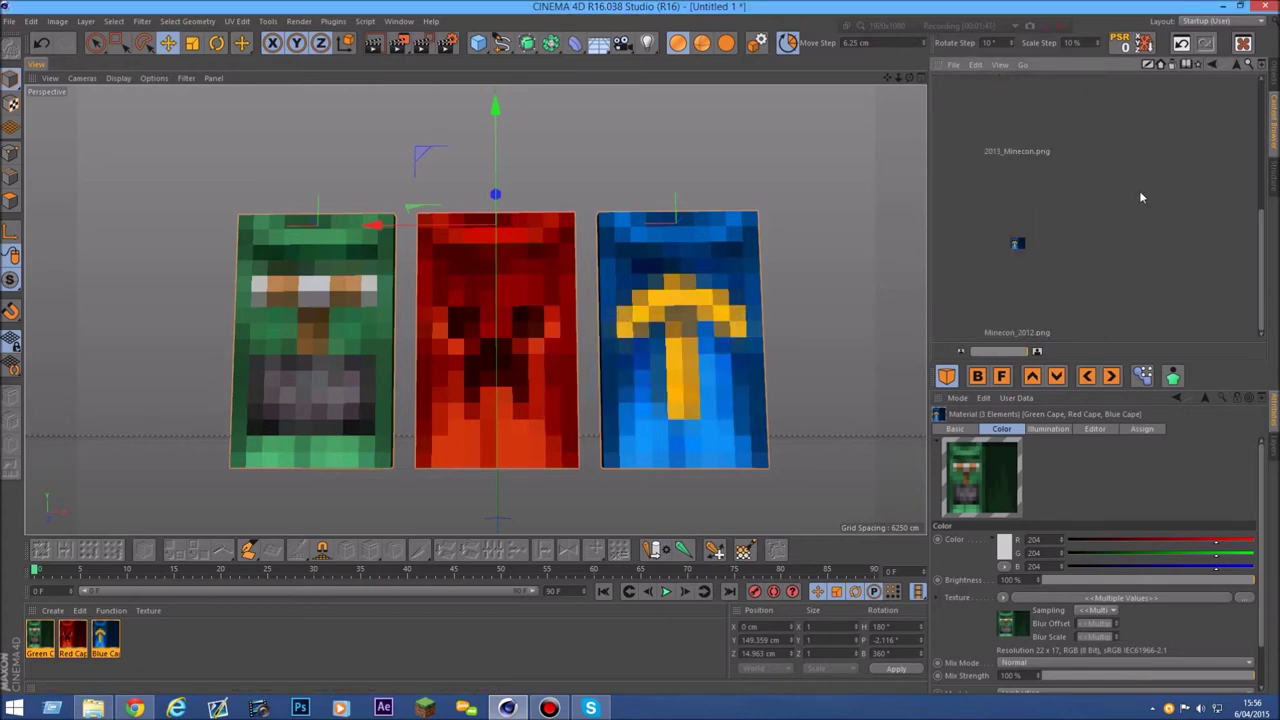
pyautogui.scroll(3, 1139, 192)
pyautogui.scroll(-4, 1042, 197)
pyautogui.scroll(4, 1036, 220)
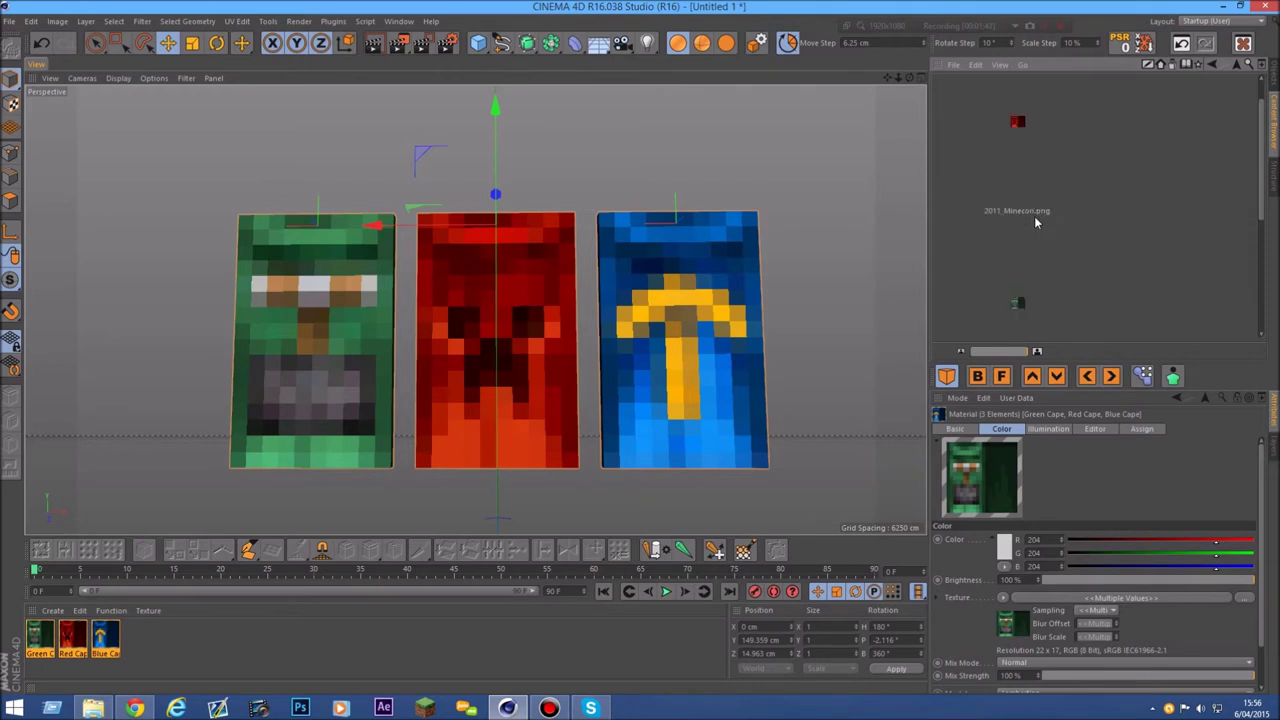
# - Return to the scene's object list and delete the Blue Cape and Green Cape materials
pyautogui.click(1273, 75)
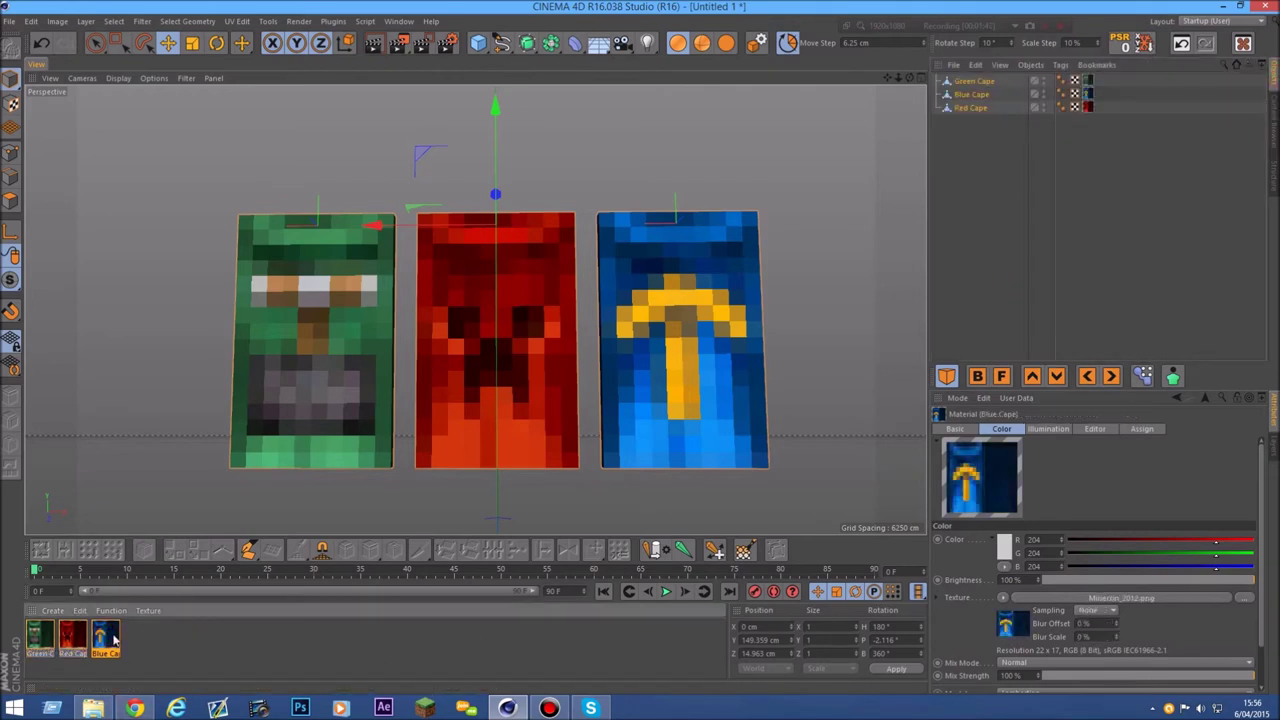
pyautogui.press('Delete')
pyautogui.click(33, 636)
pyautogui.press('Delete')
# - Delete the Green Cape and Blue Cape objects, keeping only the Red Cape in the scene
pyautogui.click(300, 331)
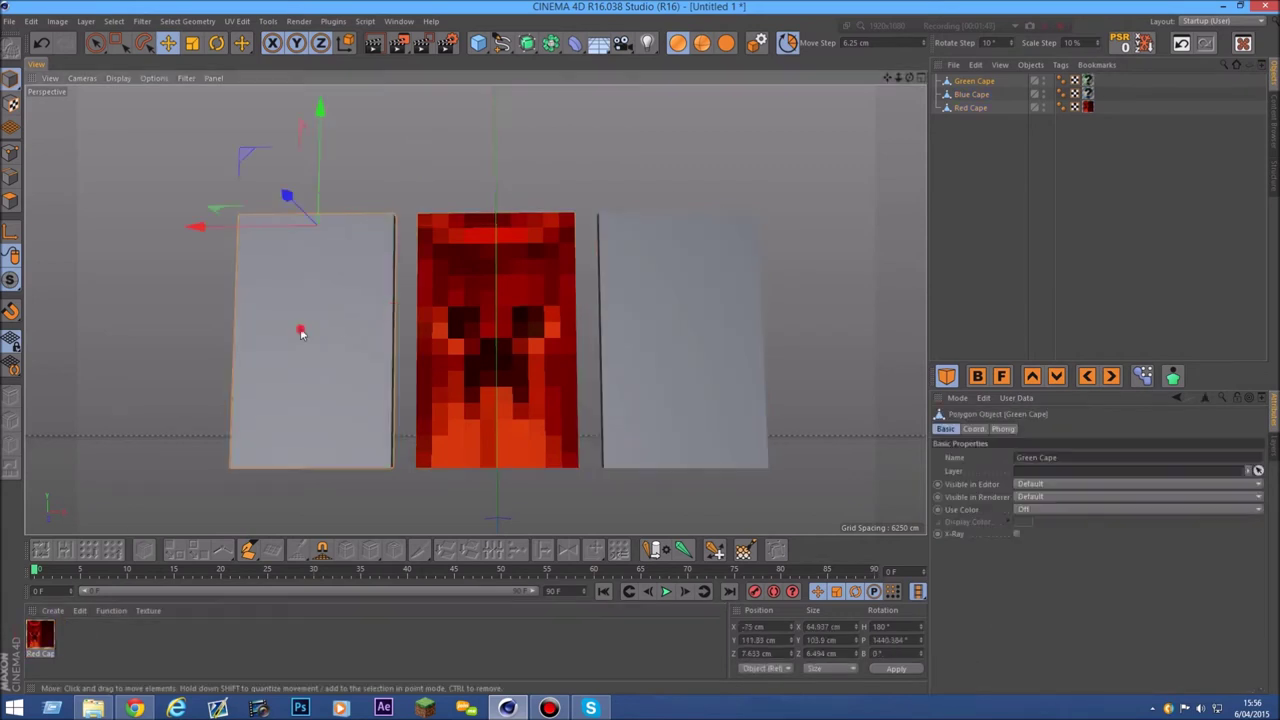
pyautogui.press('Delete')
pyautogui.click(674, 326)
pyautogui.press('Delete')
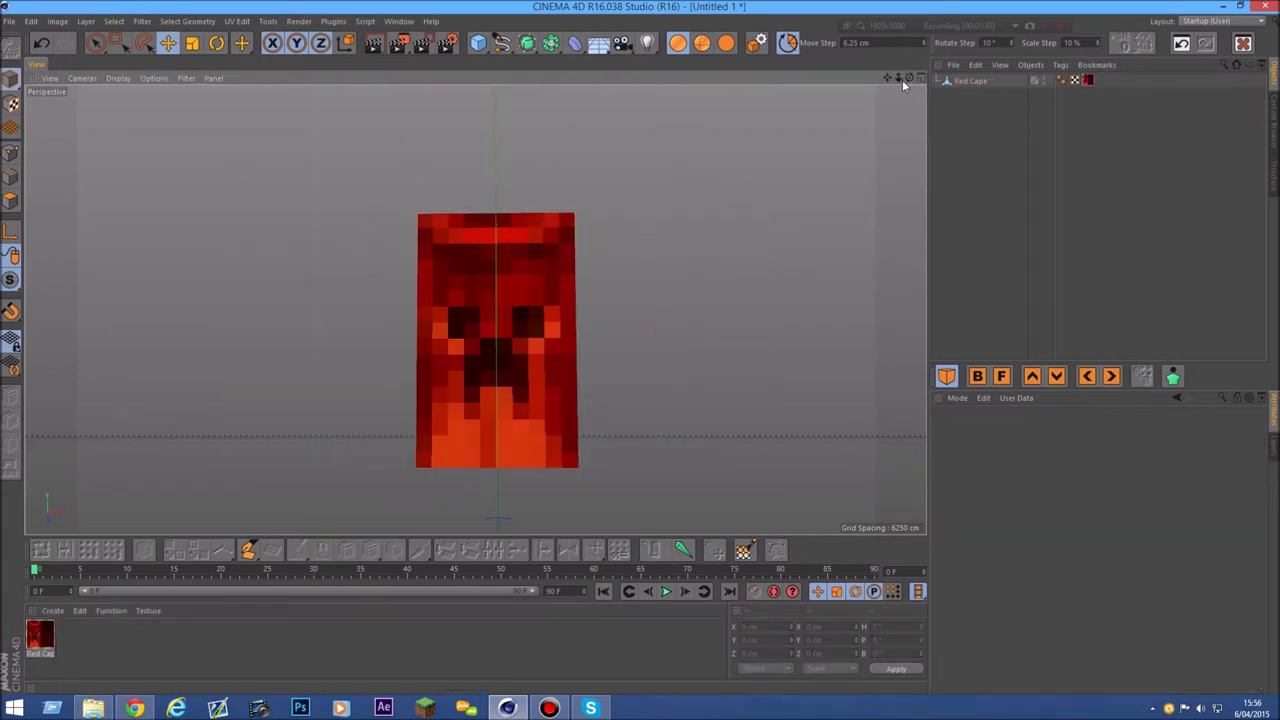
# - Add a user data entry to the Red Cape object and name it Texture
pyautogui.moveTo(909, 77); pyautogui.dragTo(991, 102)
pyautogui.click(969, 84)
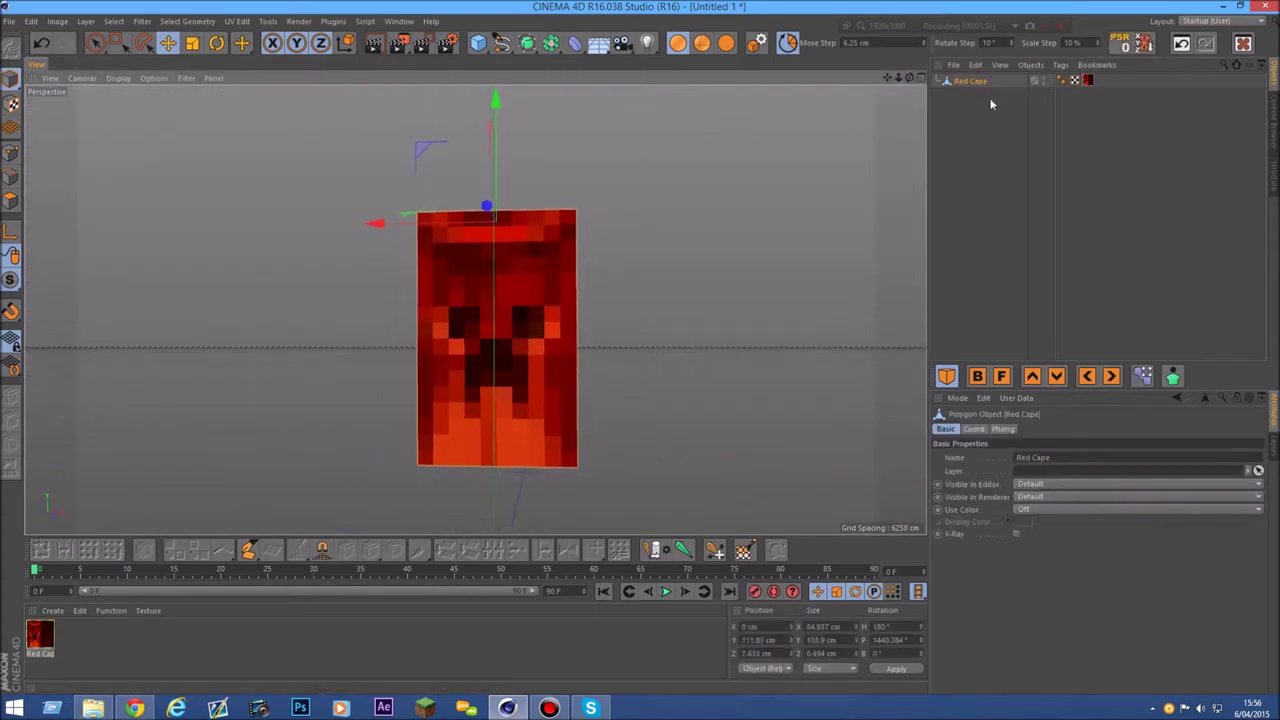
pyautogui.click(1016, 398)
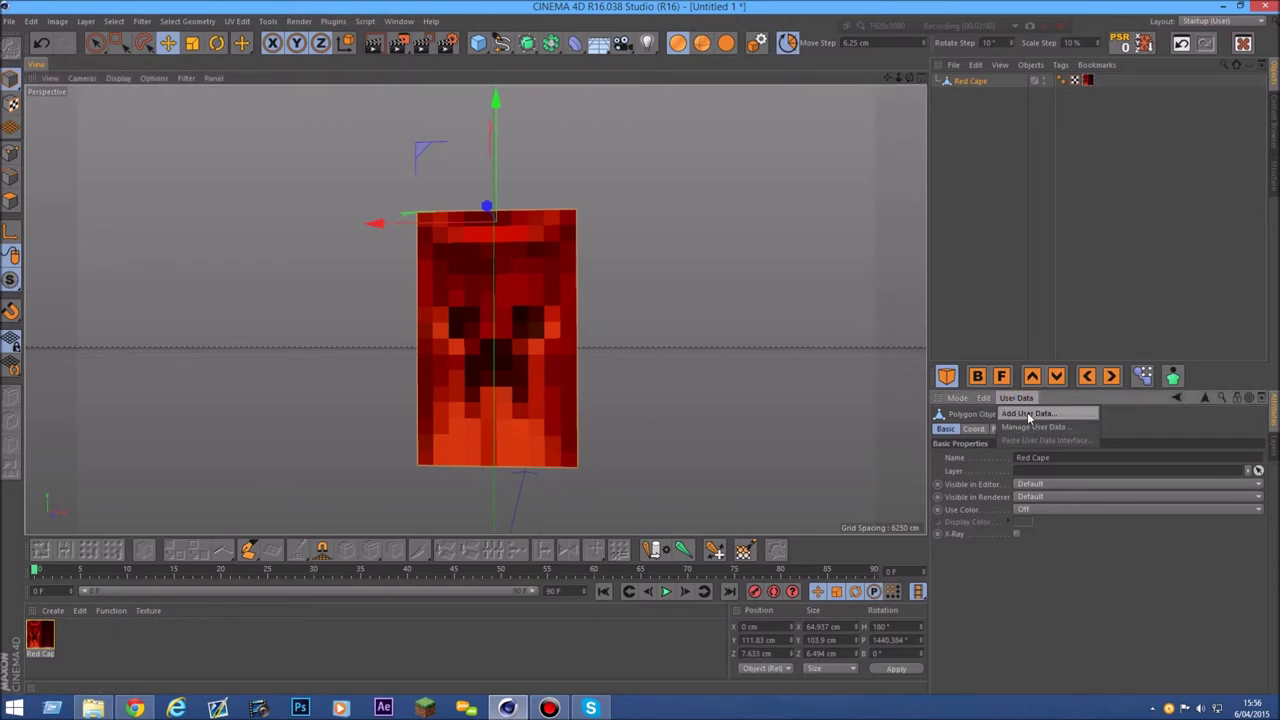
pyautogui.click(1033, 413)
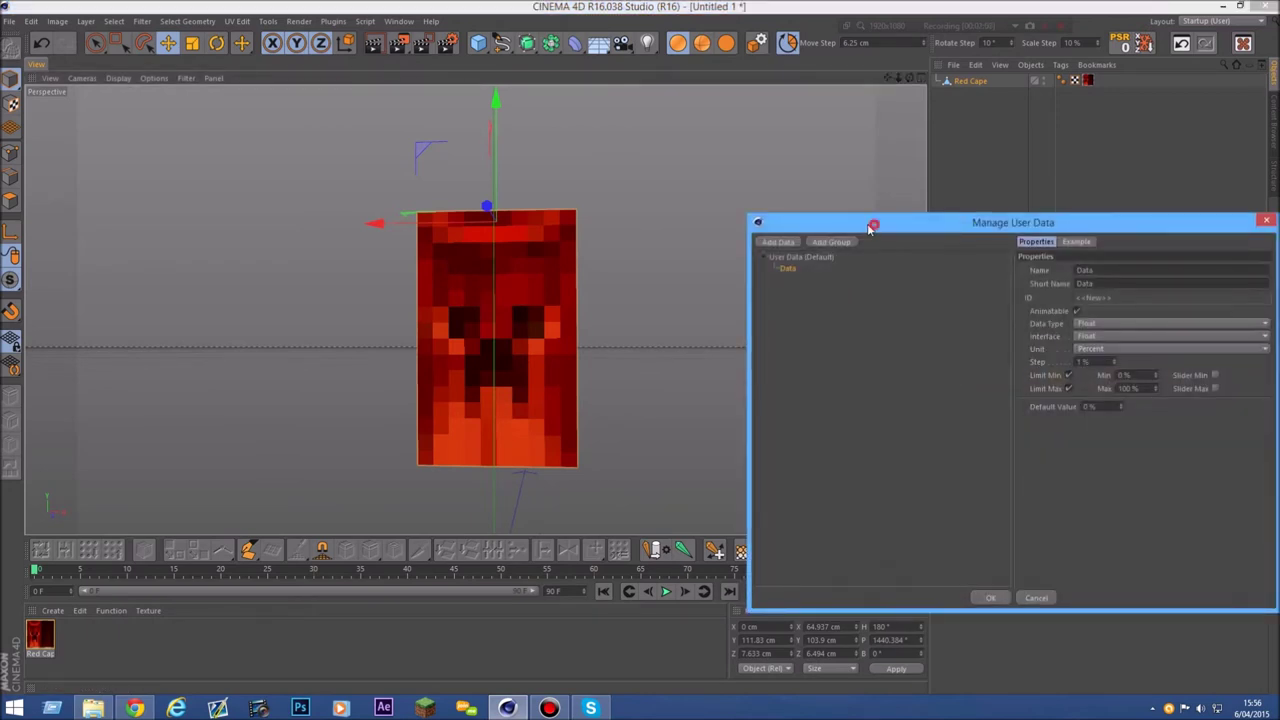
pyautogui.moveTo(871, 223); pyautogui.dragTo(644, 223)
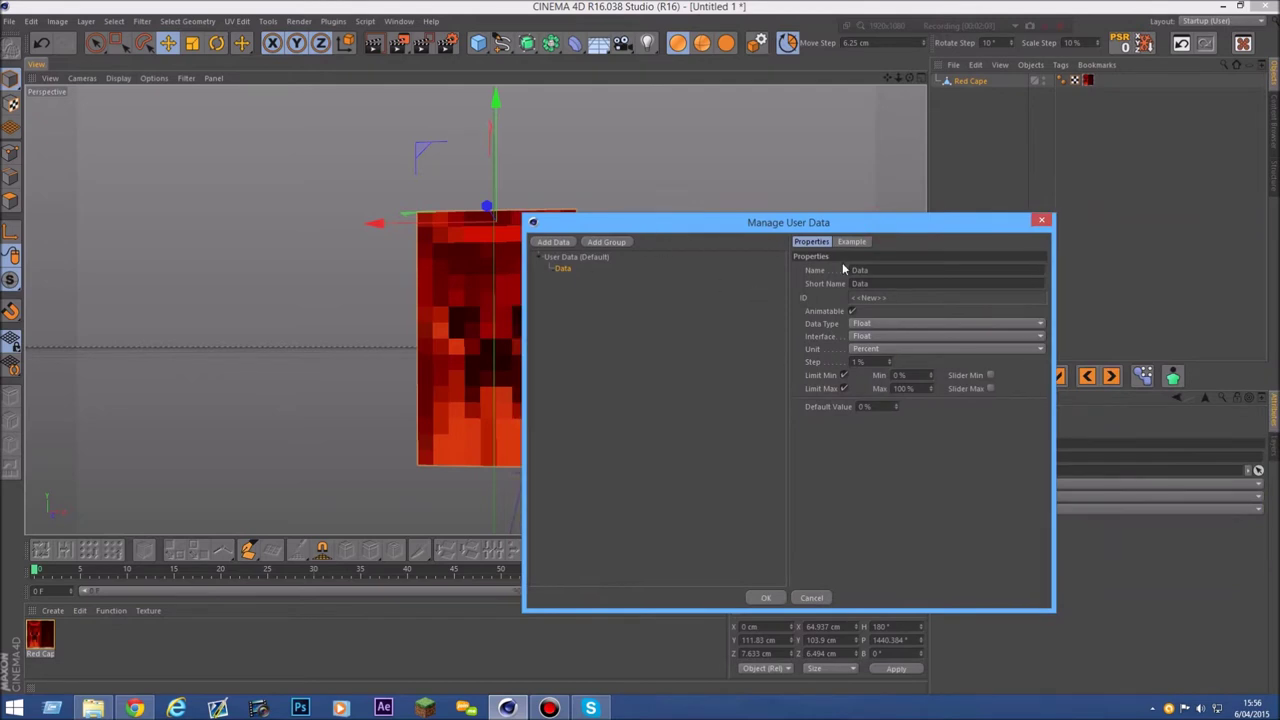
pyautogui.moveTo(877, 268); pyautogui.dragTo(809, 270)
pyautogui.press('BackSpace')
pyautogui.write('Texture')
pyautogui.moveTo(850, 217); pyautogui.dragTo(634, 237)
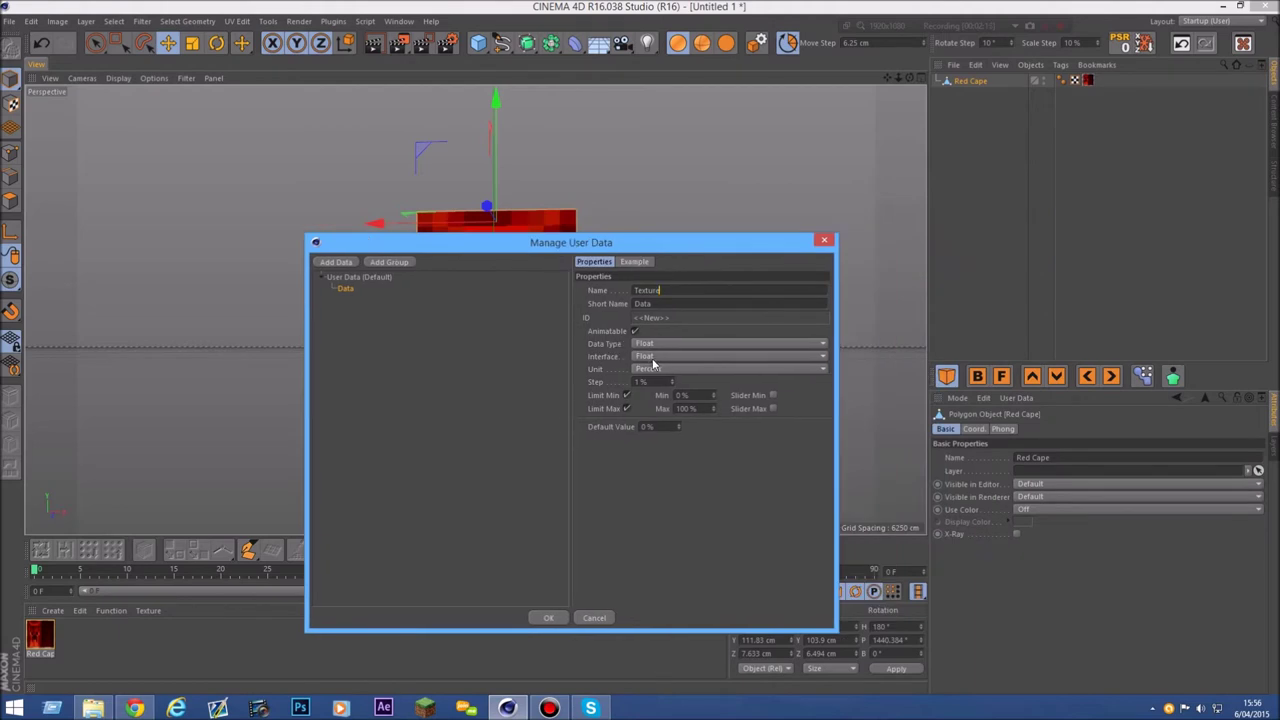
# - Set the Texture entry's interface to Float Slider and its unit to Real
pyautogui.click(652, 357)
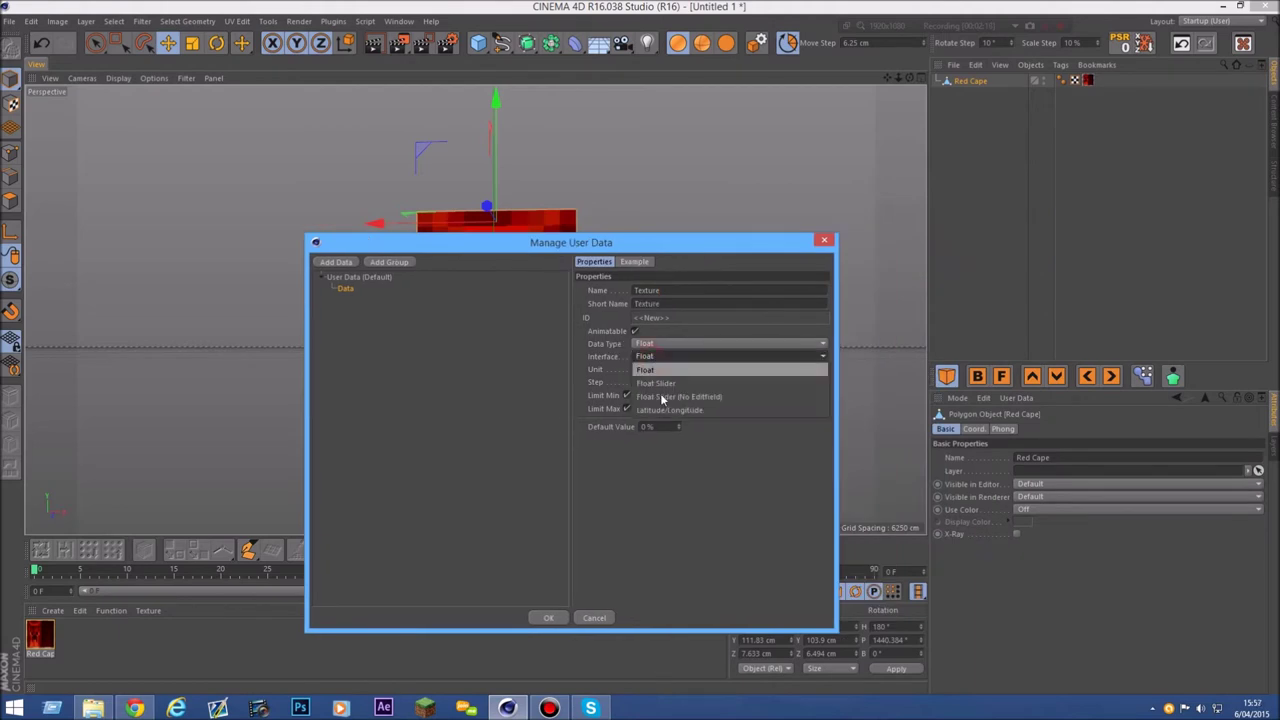
pyautogui.click(658, 380)
pyautogui.click(663, 370)
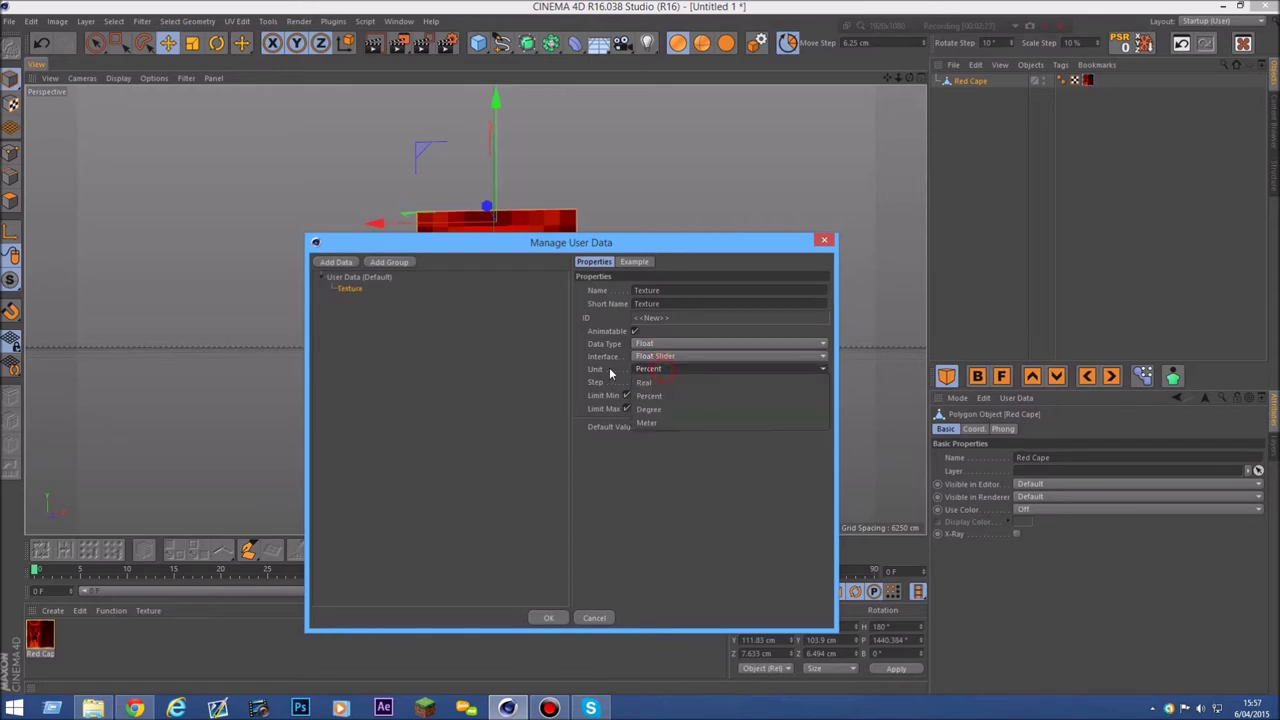
pyautogui.click(658, 383)
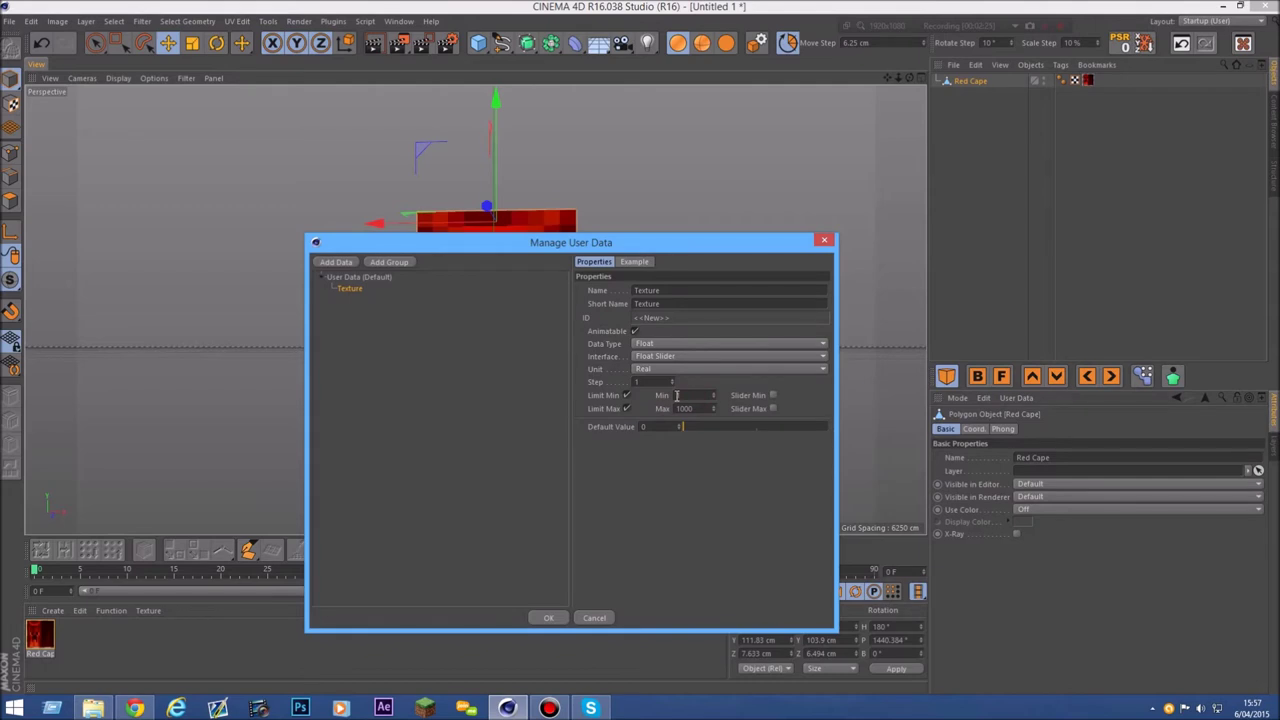
# - Limit the Texture slider to a minimum of 1 and a maximum of 3 with a default of 1, and confirm the user data
pyautogui.click(658, 412)
pyautogui.click(700, 408)
pyautogui.moveTo(754, 428); pyautogui.dragTo(836, 430)
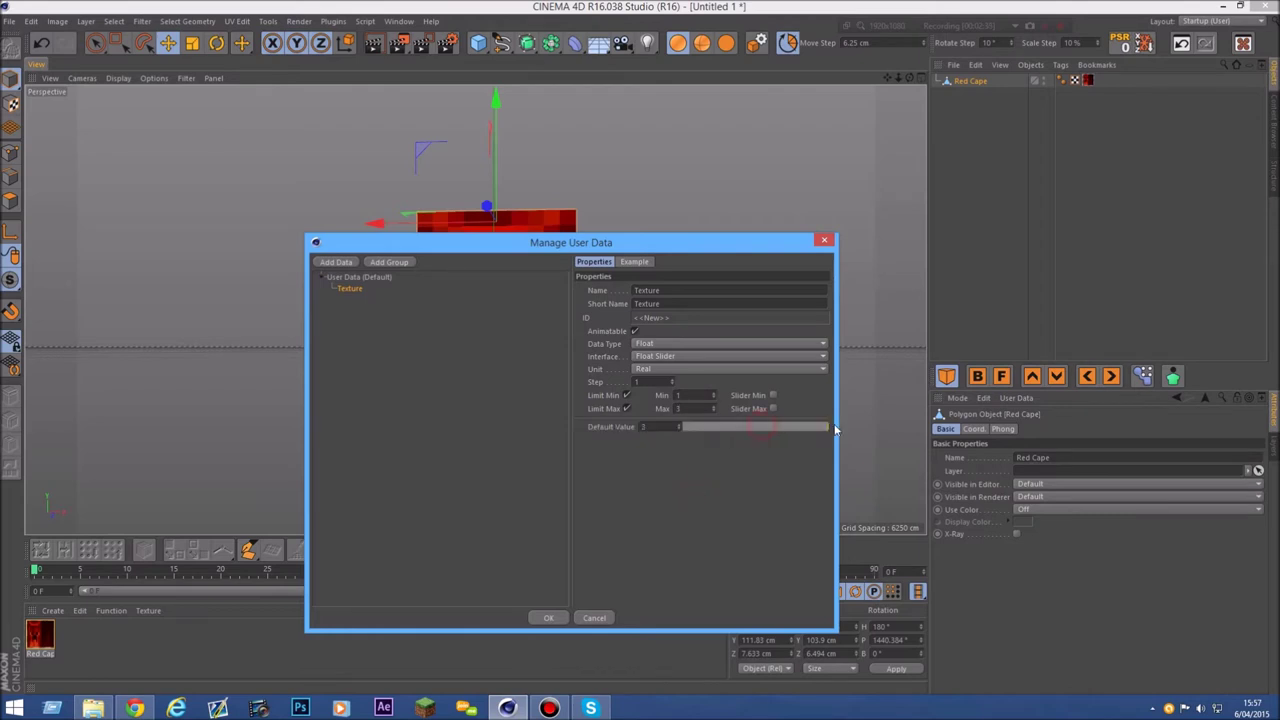
pyautogui.moveTo(754, 431); pyautogui.dragTo(665, 421)
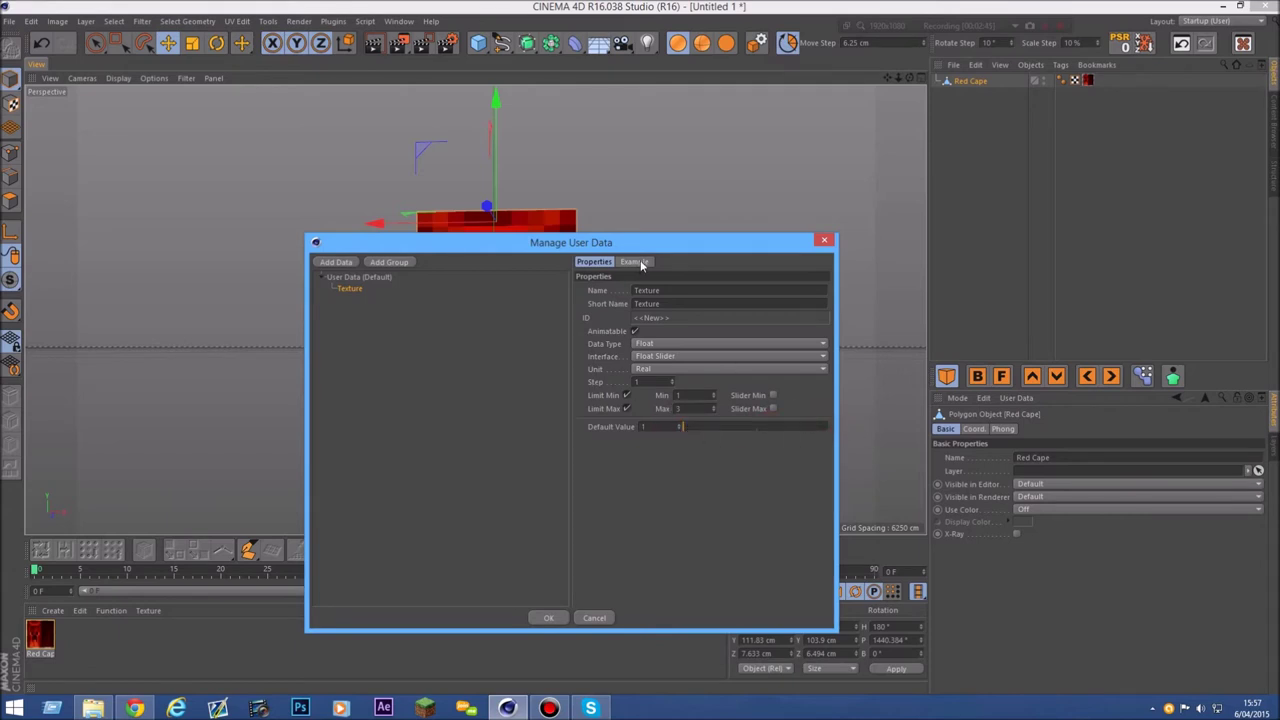
pyautogui.moveTo(674, 240); pyautogui.dragTo(691, 218)
pyautogui.click(564, 596)
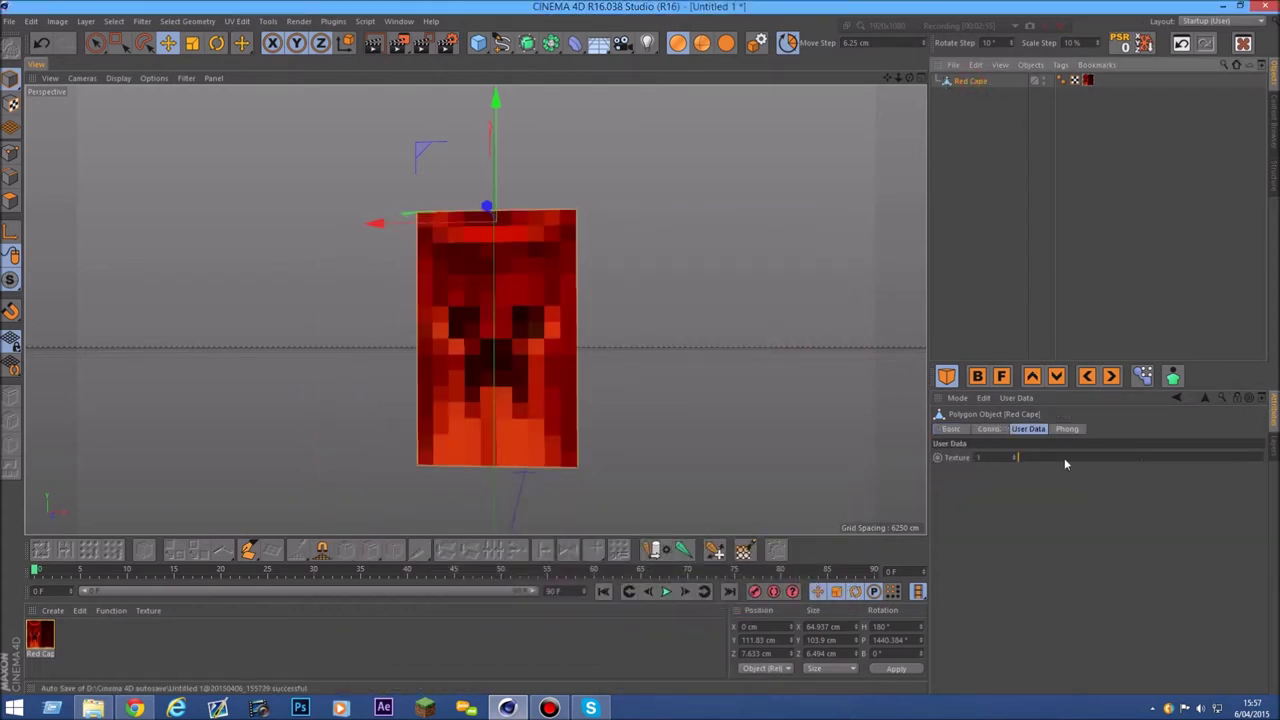
pyautogui.moveTo(1034, 457)
pyautogui.mouseDown()
pyautogui.moveTo(1182, 461)
pyautogui.moveTo(1023, 459)
pyautogui.mouseUp()
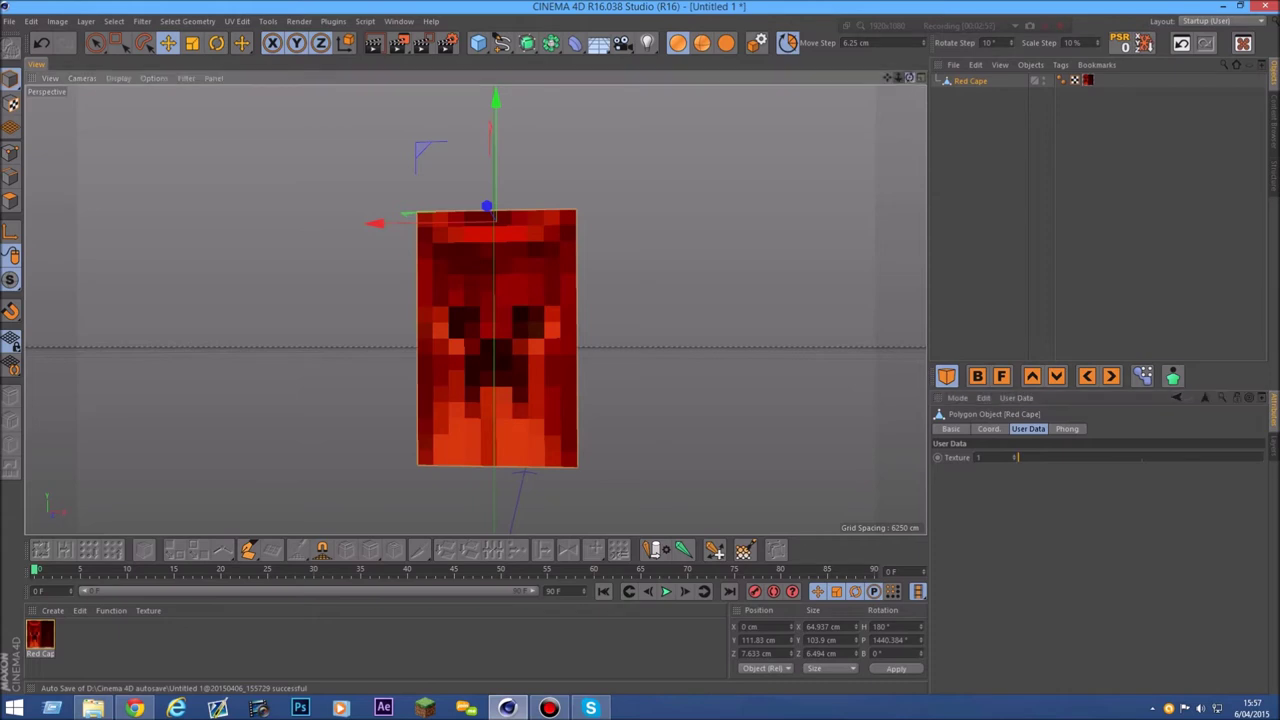
# - Add an XPresso tag to the Red Cape object
pyautogui.rightClick(973, 84)
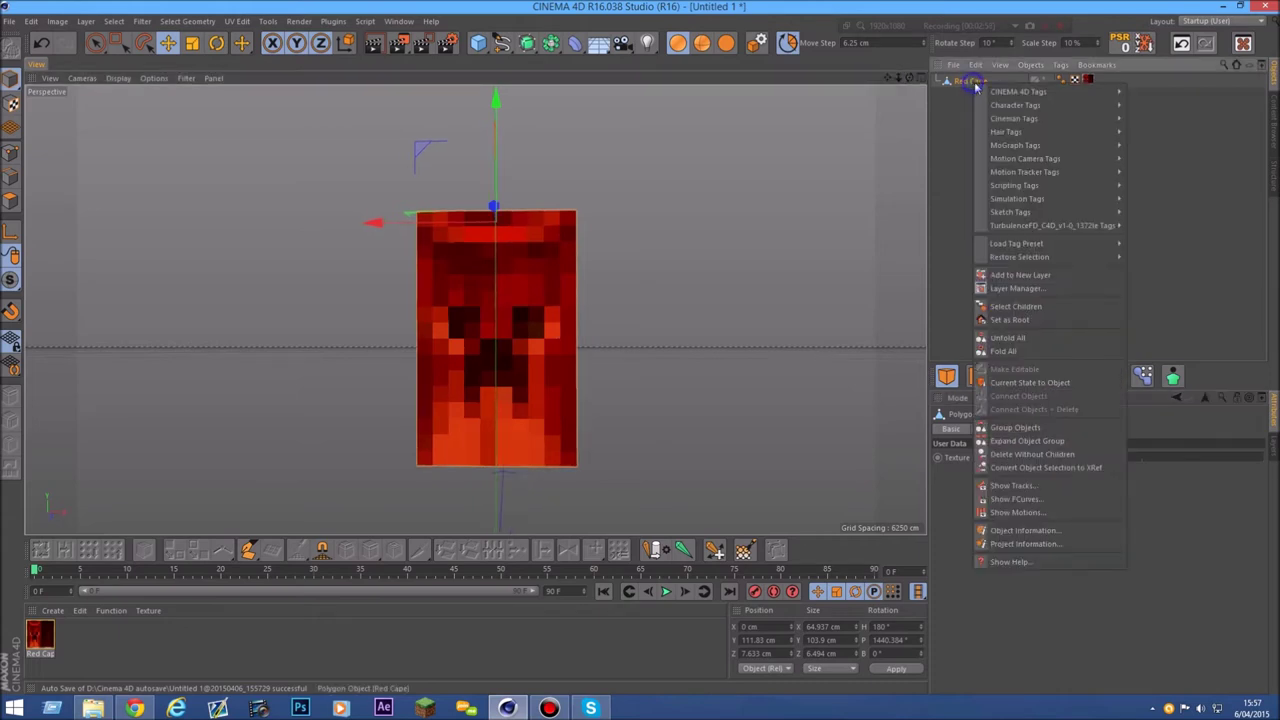
pyautogui.moveTo(1012, 93)
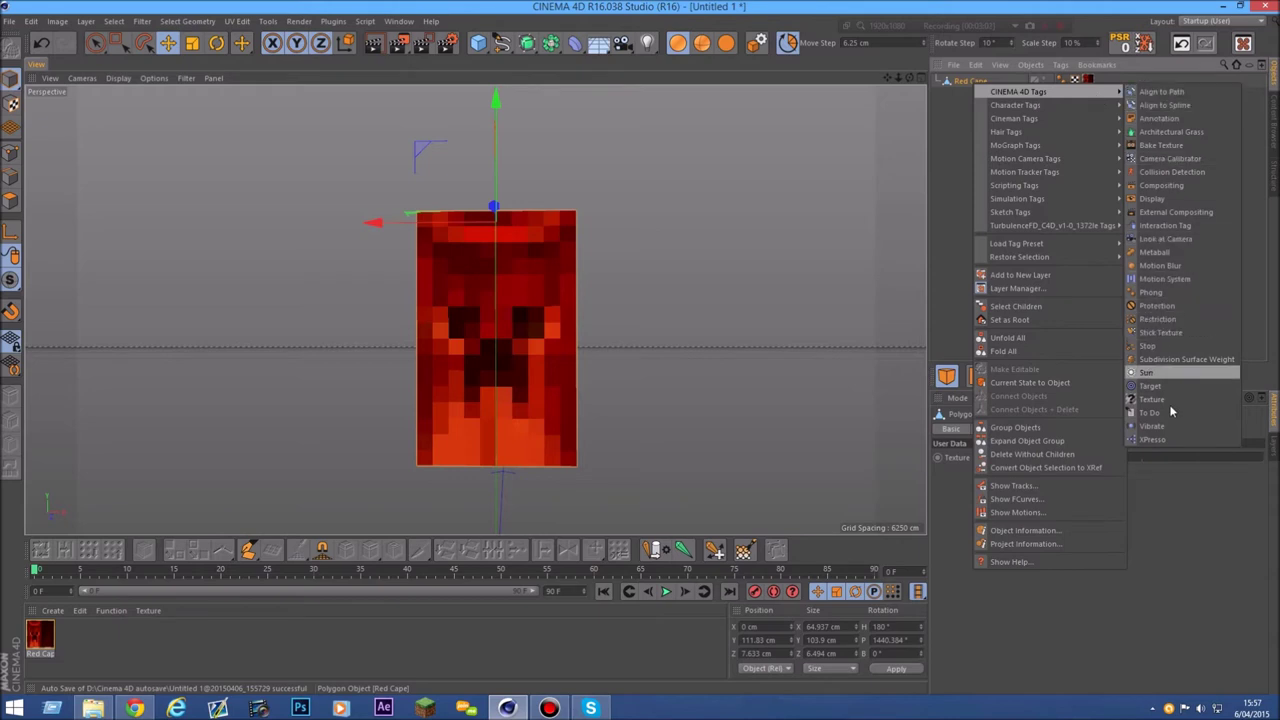
pyautogui.click(1152, 440)
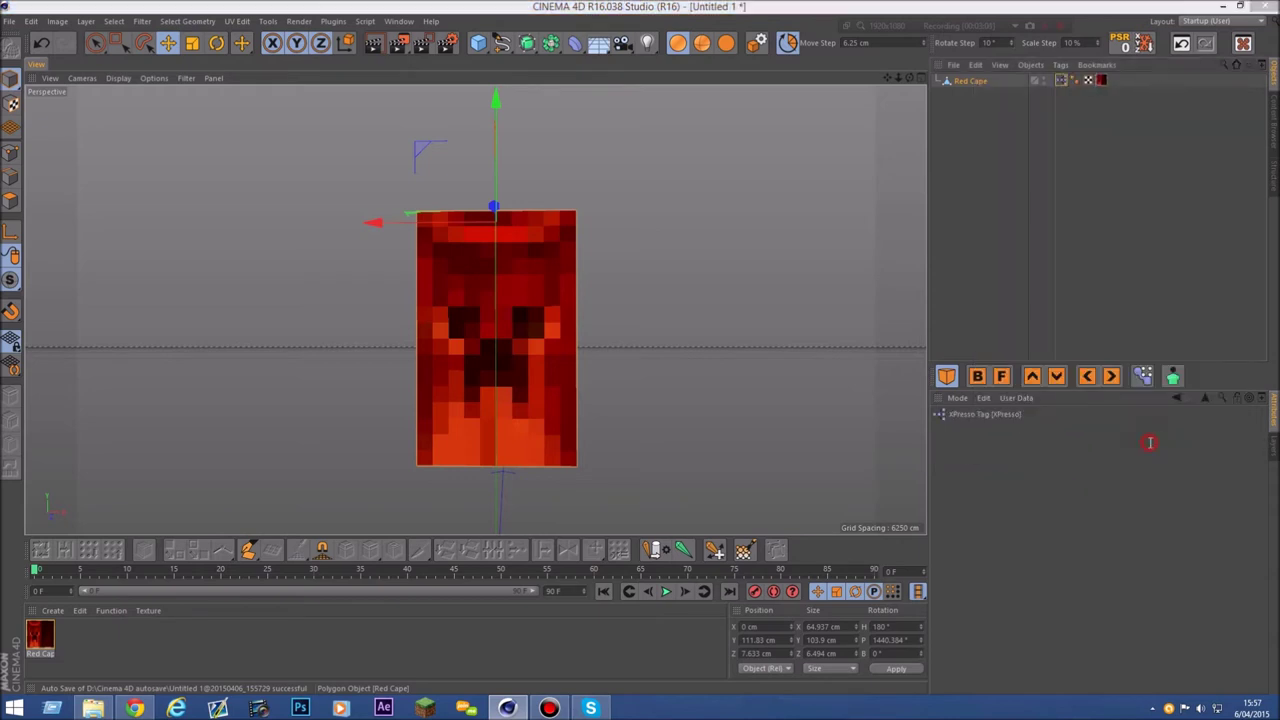
# - Dock the XPresso Editor beside the perspective view and frame the whole cape in the narrower viewport
pyautogui.moveTo(557, 62); pyautogui.dragTo(257, 74)
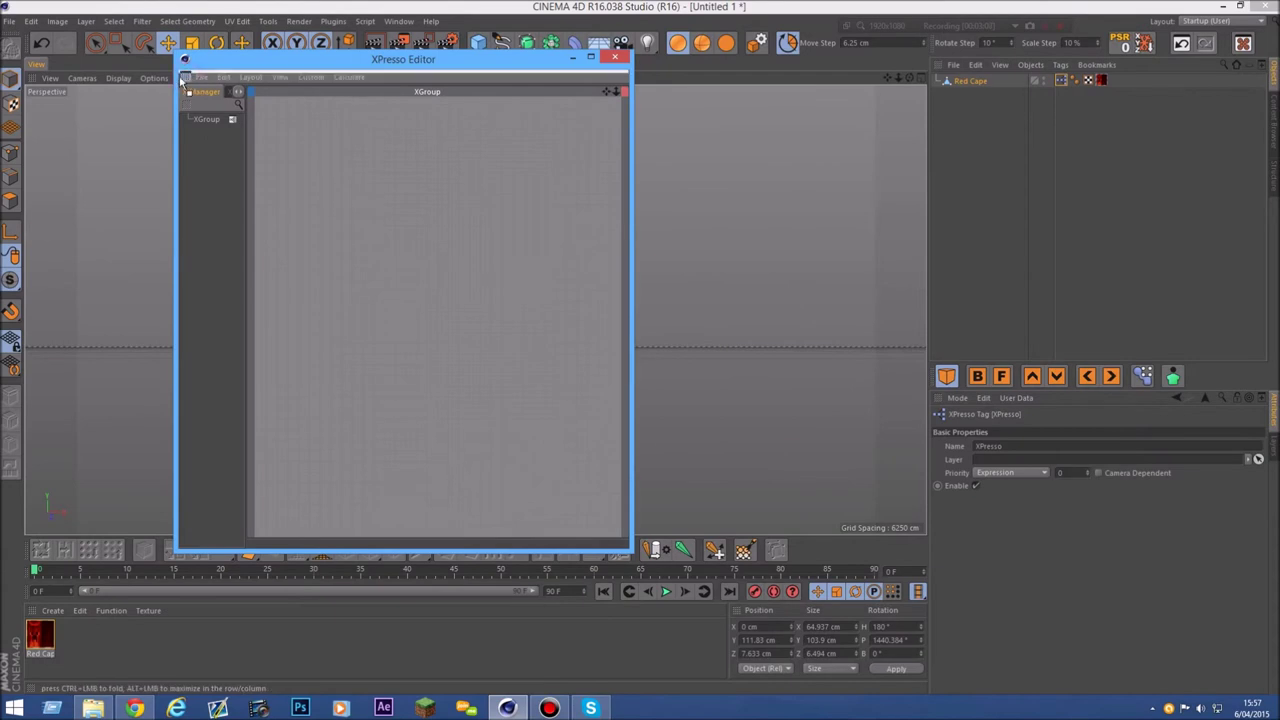
pyautogui.moveTo(908, 247); pyautogui.dragTo(913, 259)
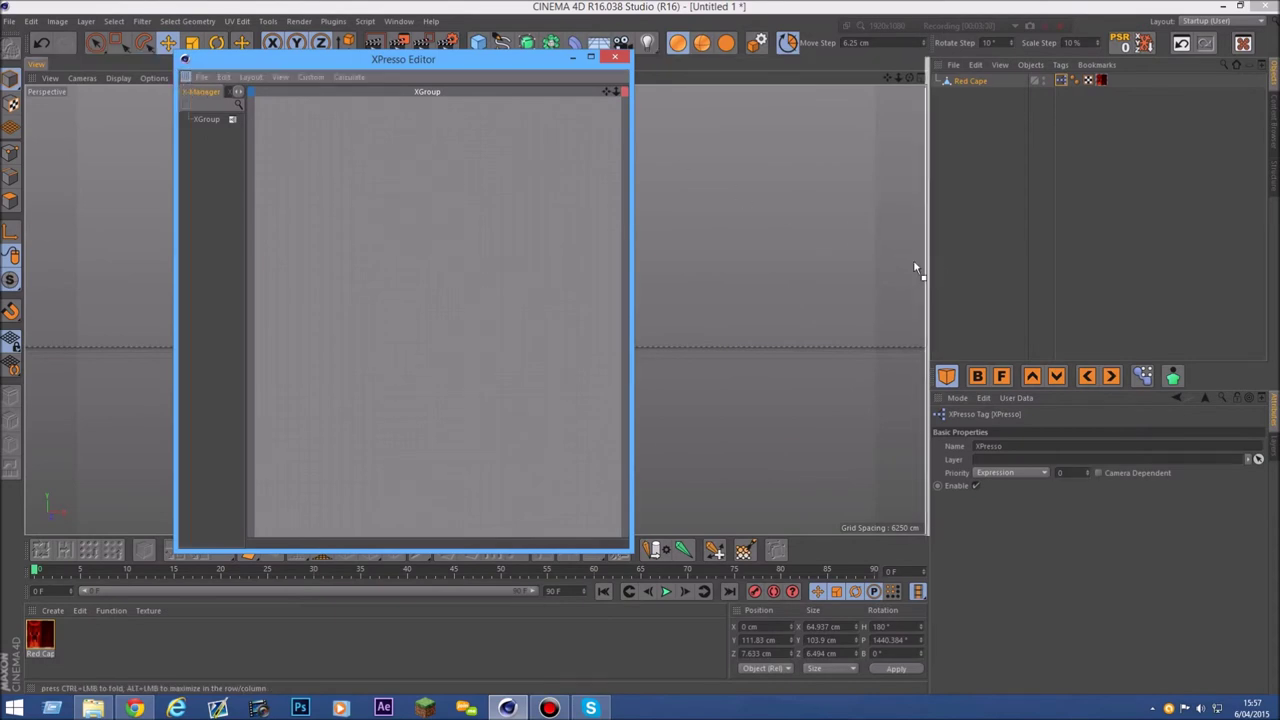
pyautogui.moveTo(913, 259); pyautogui.dragTo(913, 259)
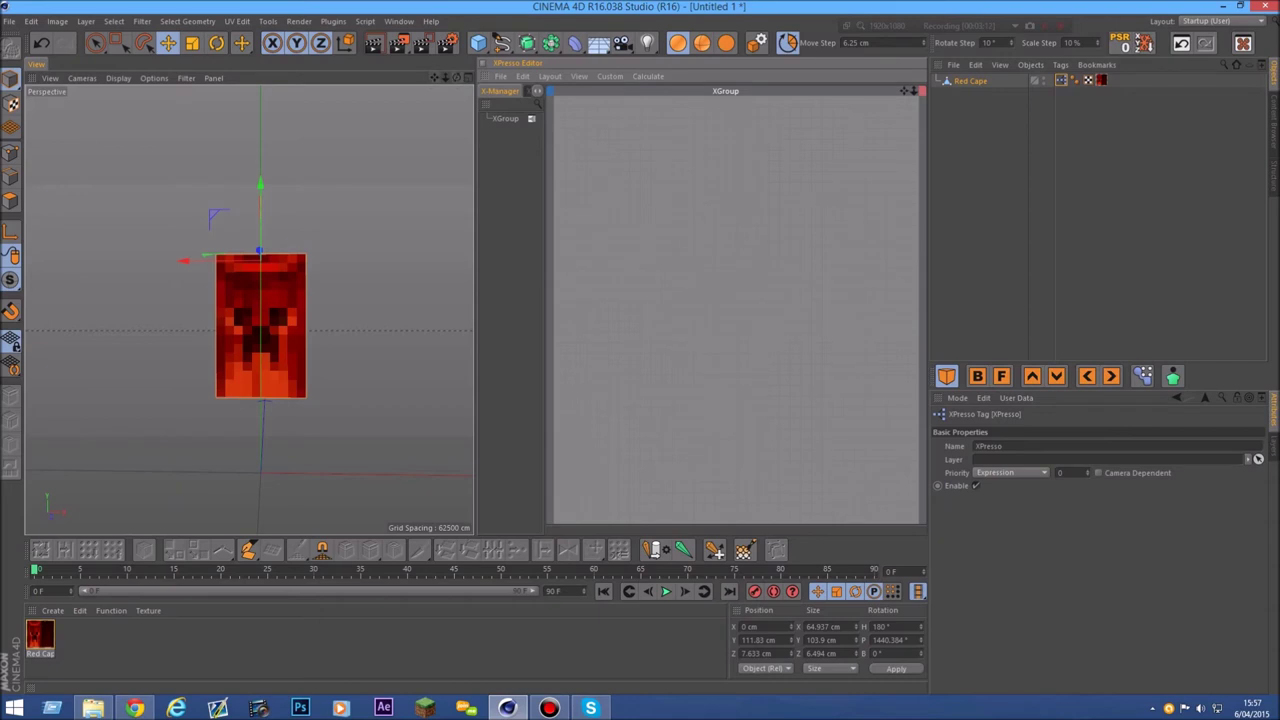
pyautogui.scroll(4, 268, 317)
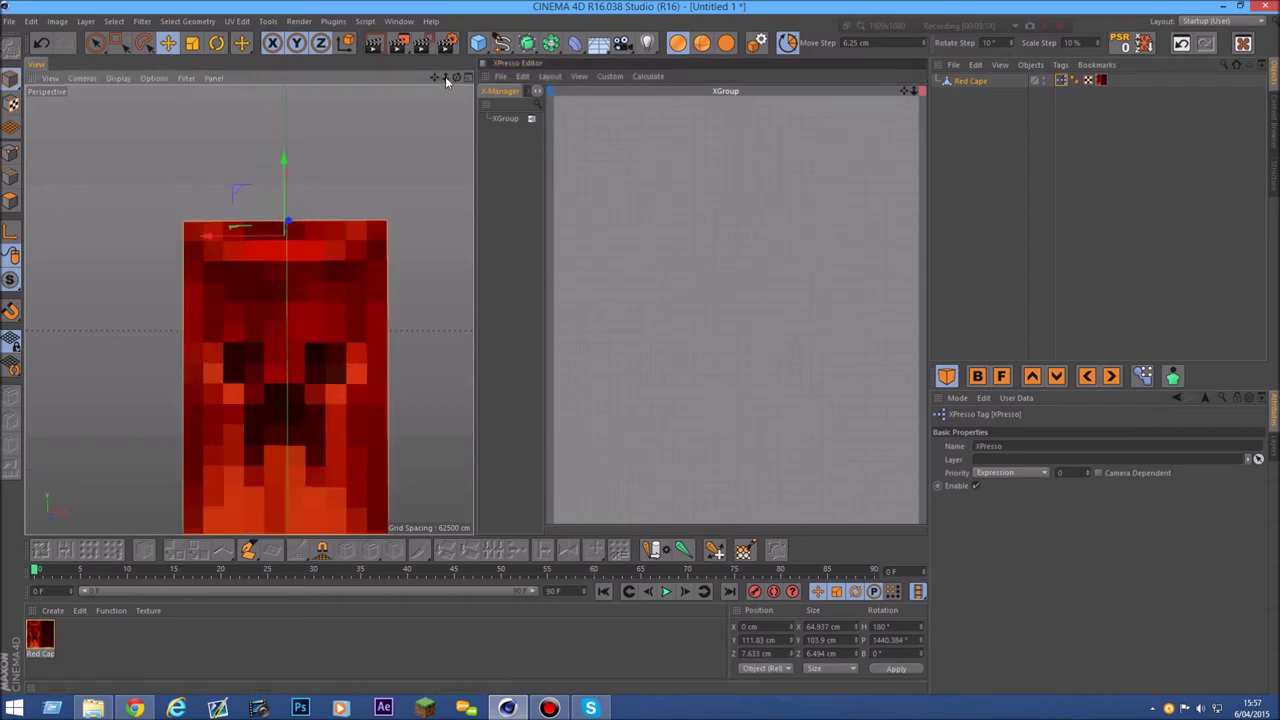
pyautogui.moveTo(445, 77); pyautogui.dragTo(673, 232)
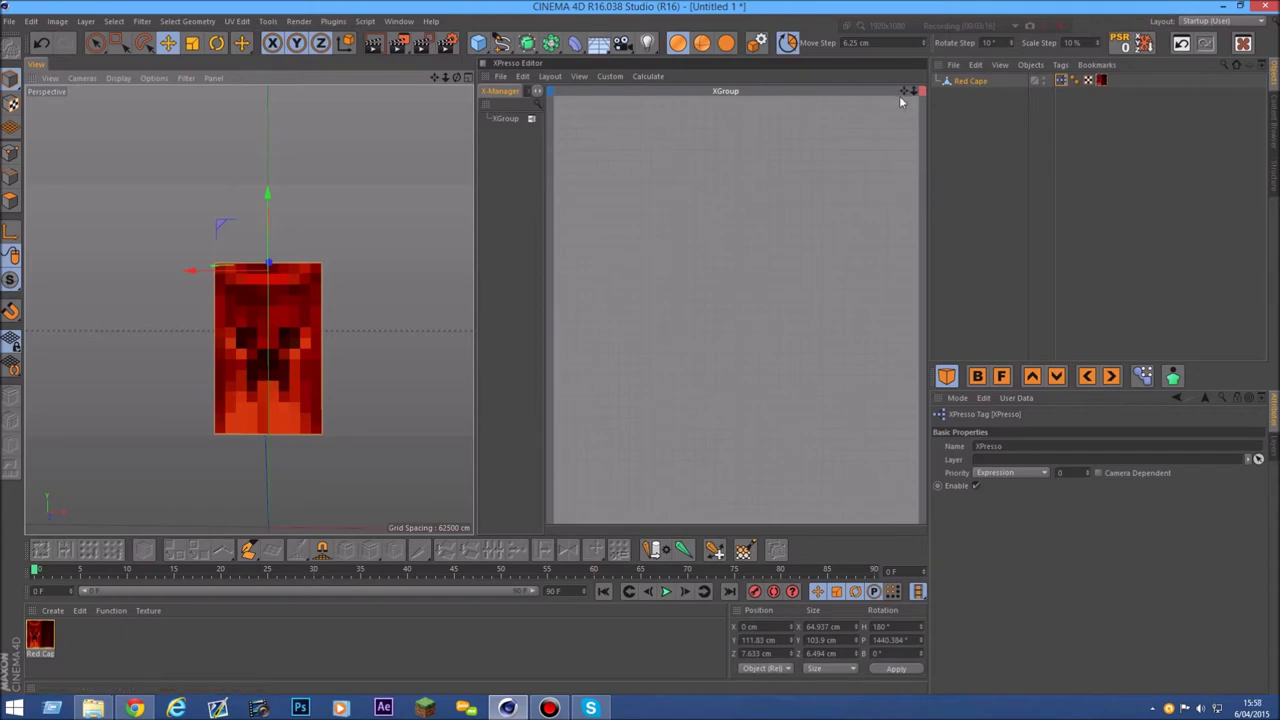
# - Bring the Red Cape object into the XPresso graph as a node and give it a Texture user data output port
pyautogui.moveTo(966, 81); pyautogui.dragTo(621, 236)
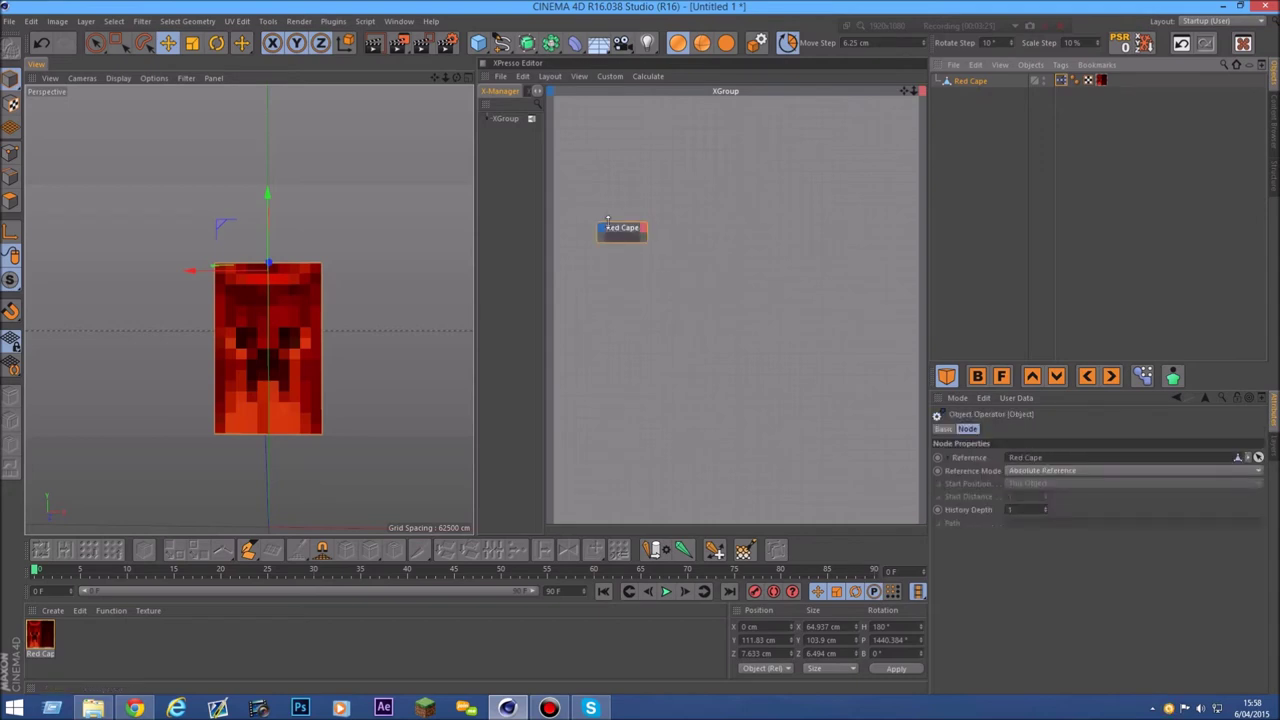
pyautogui.click(620, 234)
pyautogui.moveTo(632, 240)
pyautogui.mouseDown()
pyautogui.moveTo(624, 248)
pyautogui.moveTo(690, 258)
pyautogui.moveTo(639, 240)
pyautogui.mouseUp()
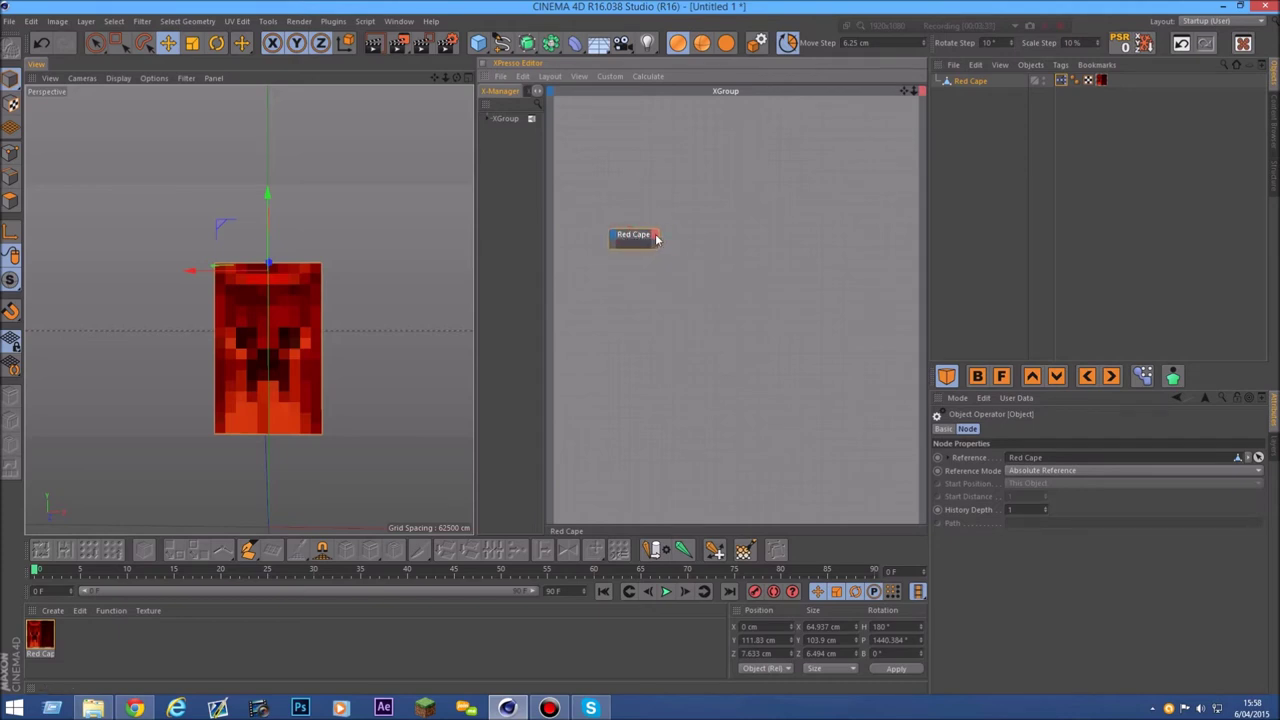
pyautogui.click(966, 81)
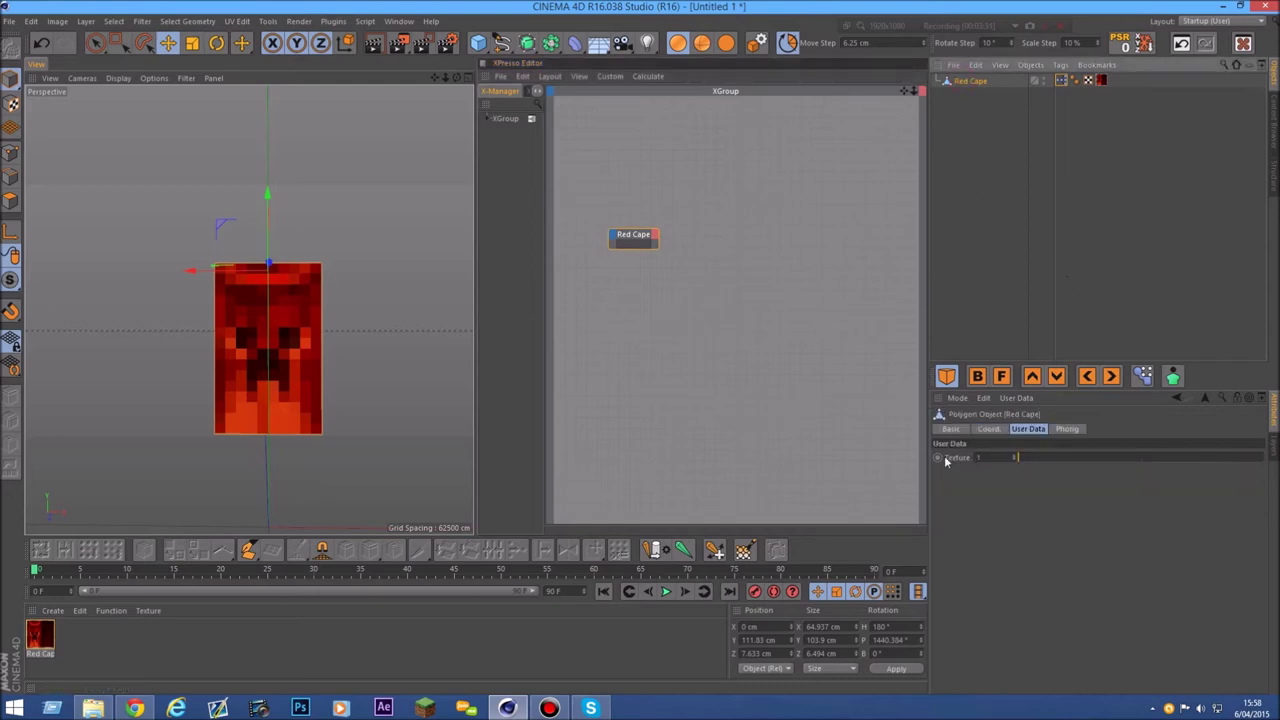
pyautogui.click(655, 236)
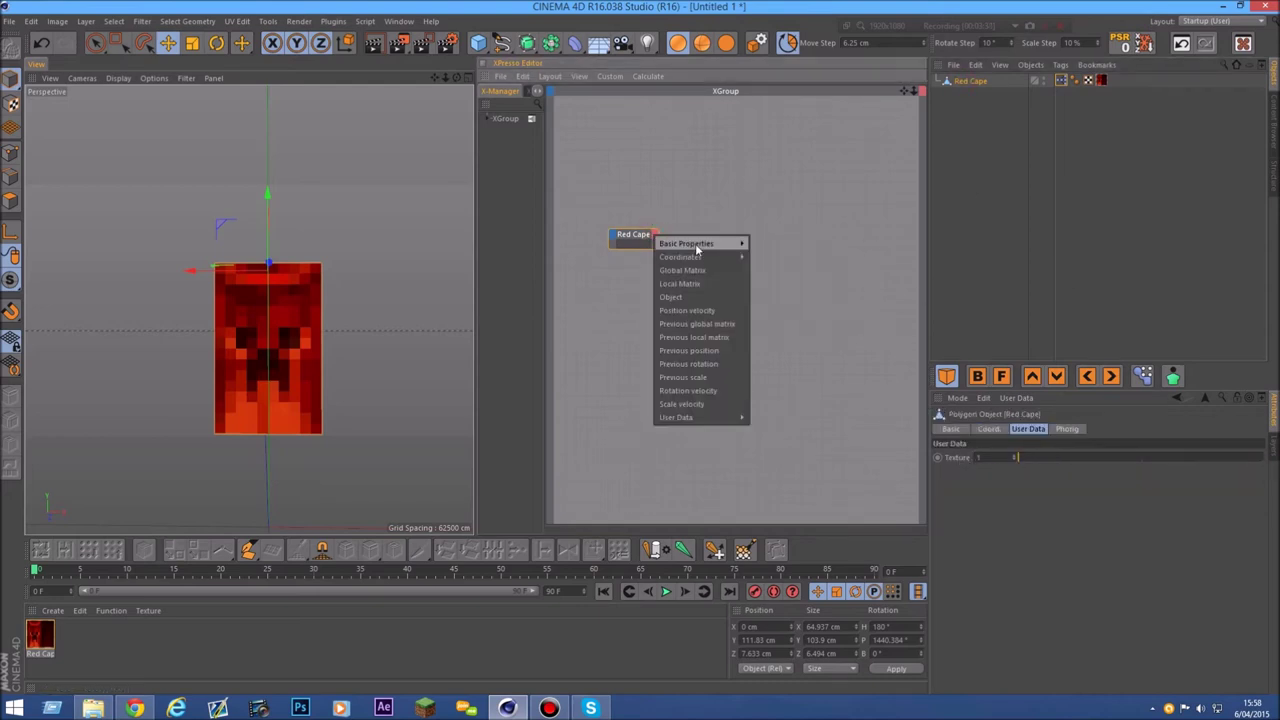
pyautogui.moveTo(691, 418)
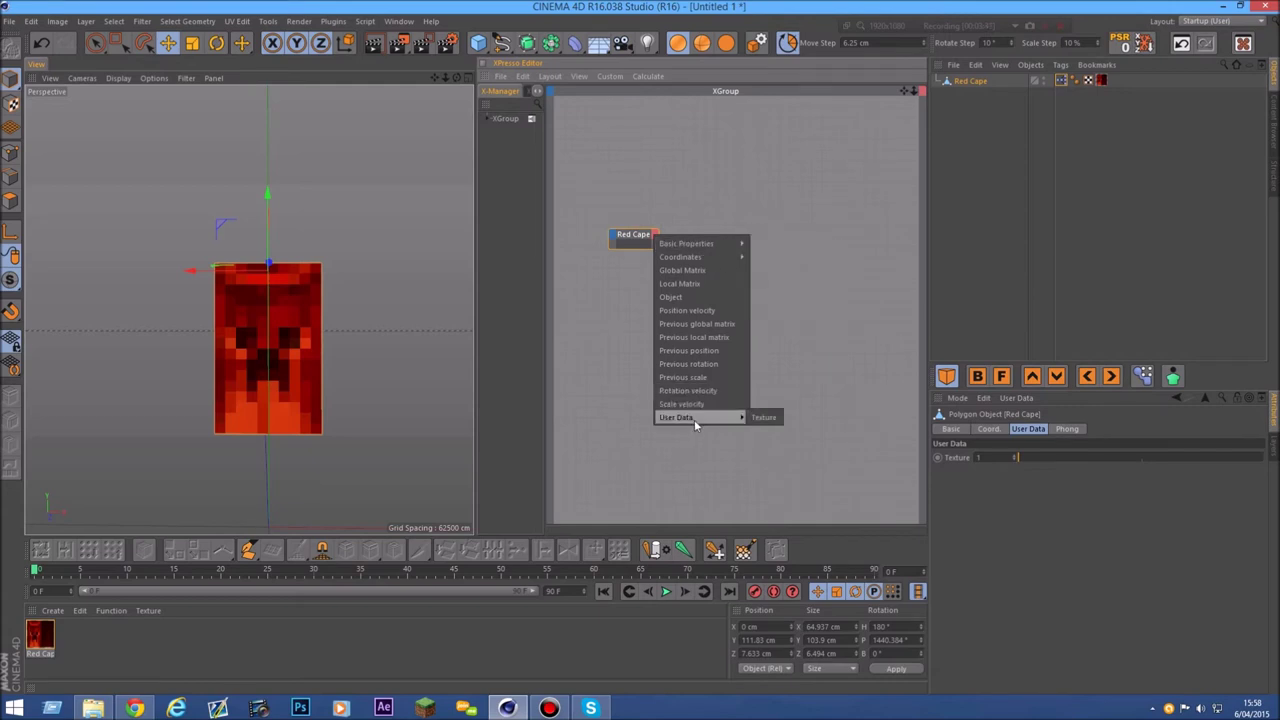
pyautogui.click(765, 418)
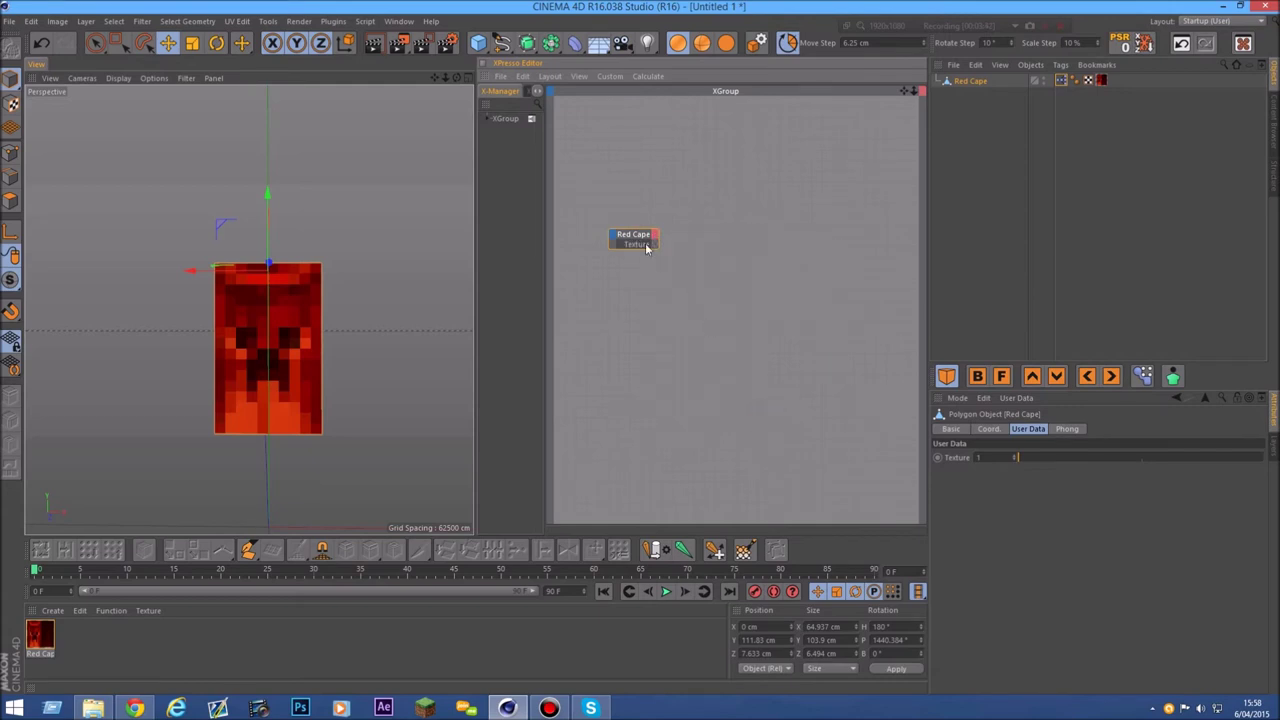
pyautogui.moveTo(645, 247); pyautogui.dragTo(640, 242)
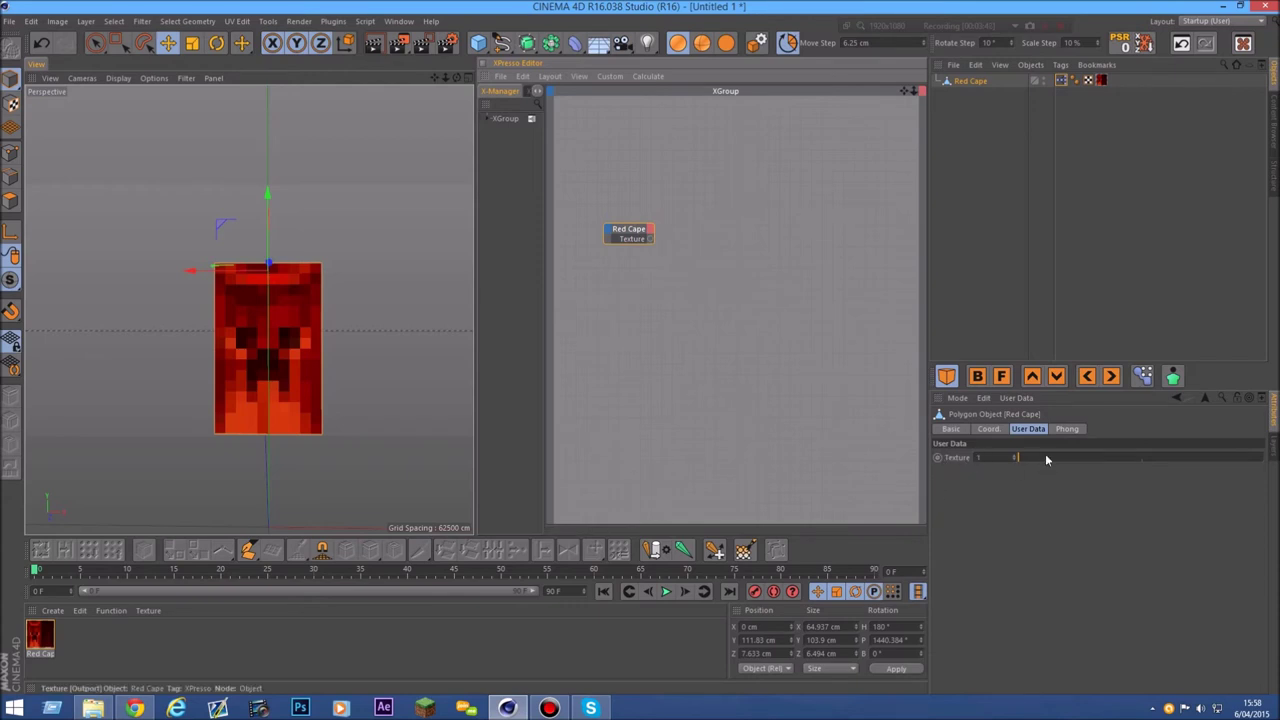
pyautogui.rightClick(673, 244)
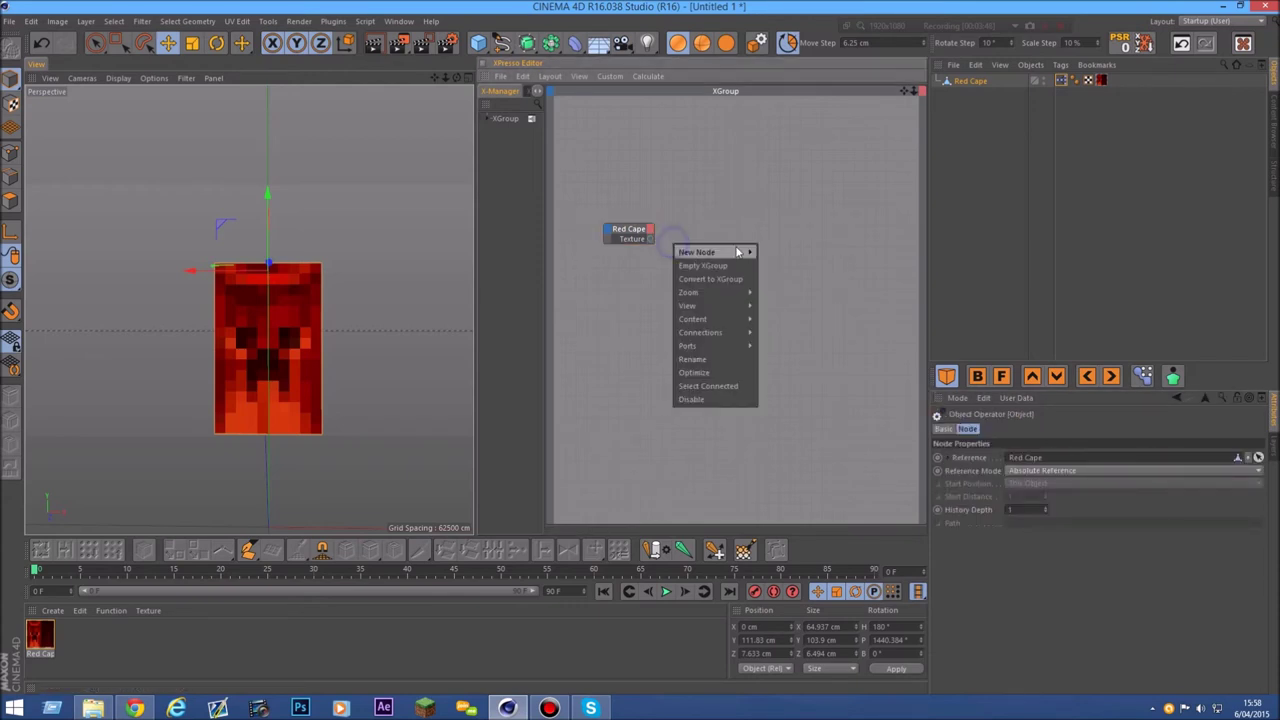
pyautogui.moveTo(737, 252)
pyautogui.click(674, 197)
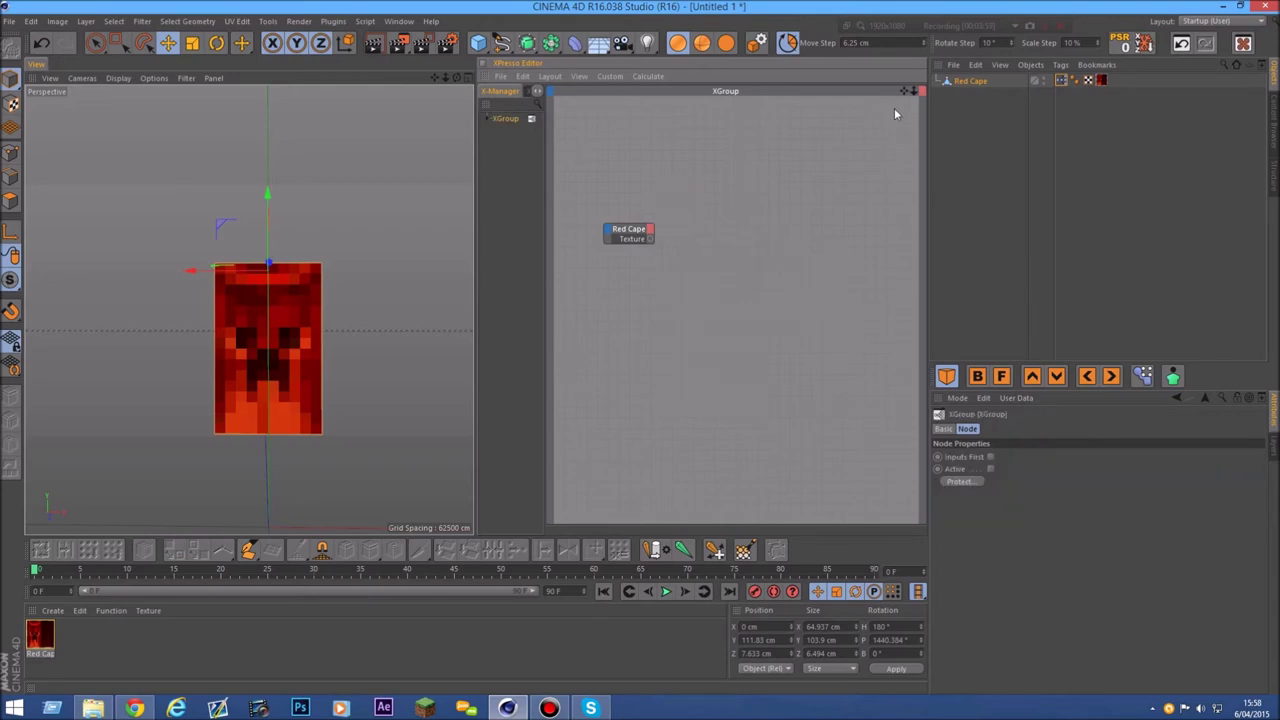
# - Shift the Red Cape node slightly and try its Texture slider up to 3 and back to 1
pyautogui.moveTo(628, 229)
pyautogui.mouseDown()
pyautogui.moveTo(626, 243)
pyautogui.moveTo(644, 242)
pyautogui.mouseUp()
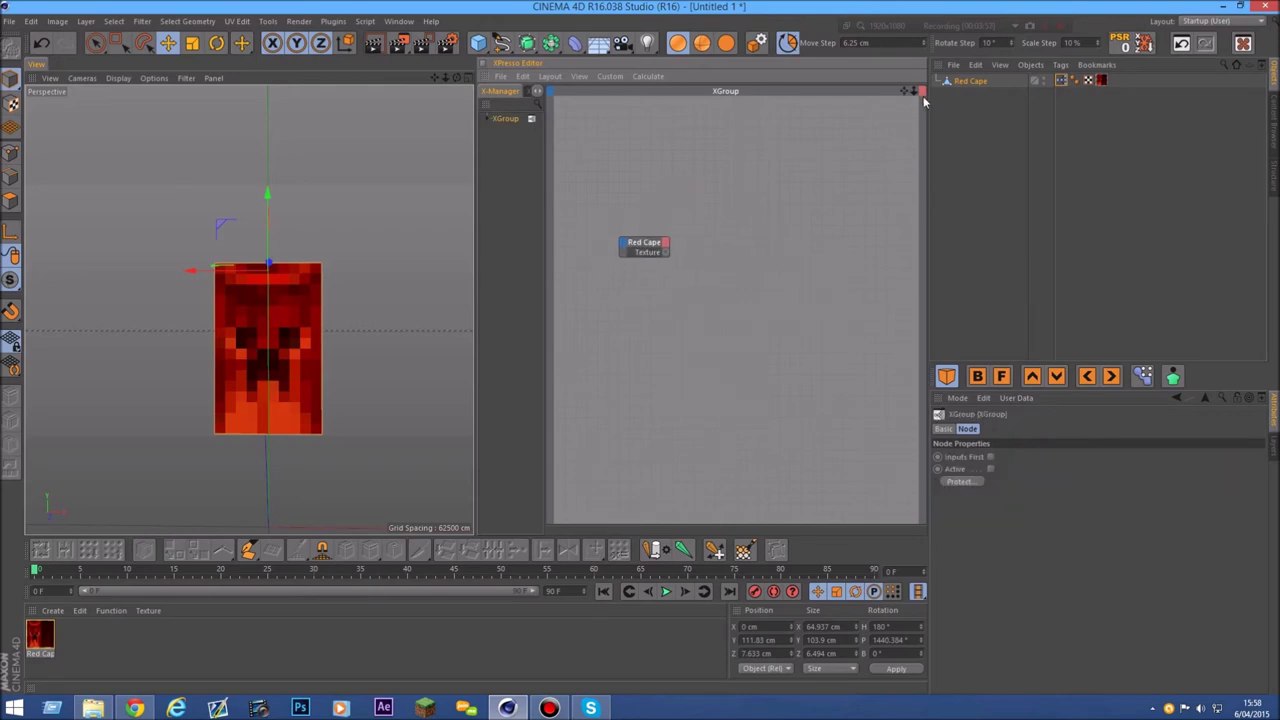
pyautogui.click(966, 82)
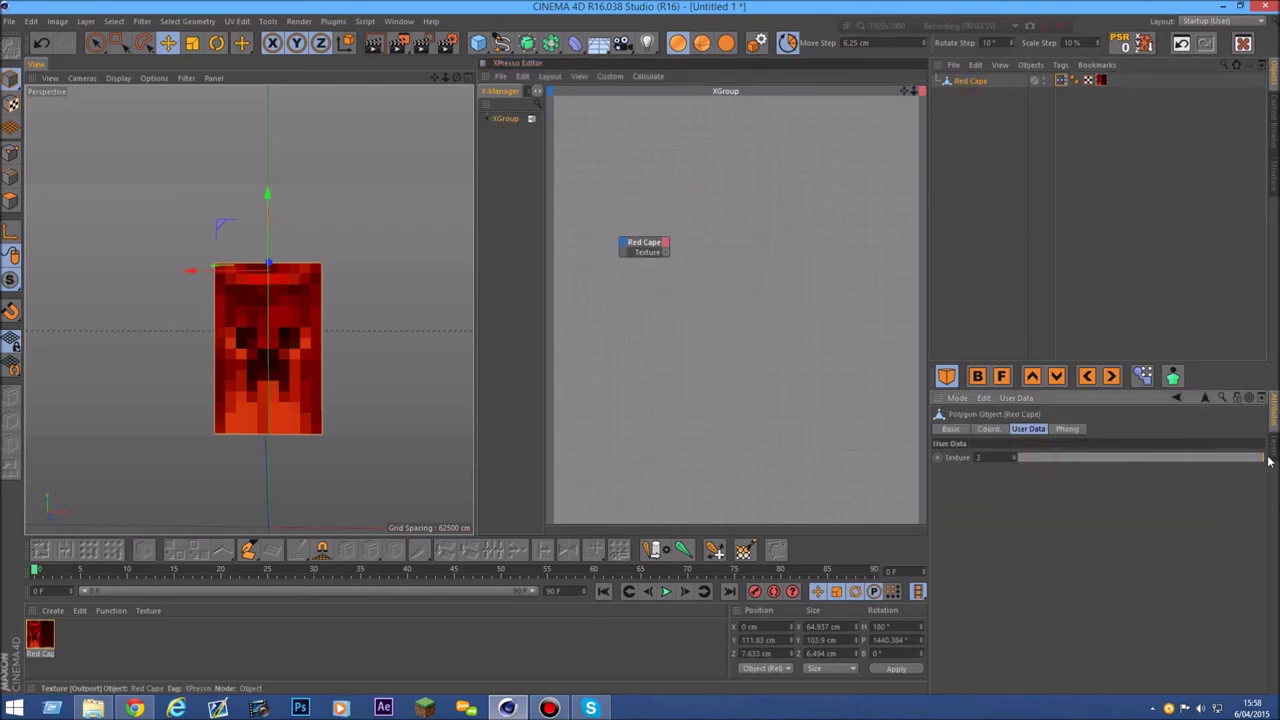
pyautogui.click(1047, 460)
# - Add a Compare logic node to the XPresso graph
pyautogui.rightClick(649, 184)
pyautogui.moveTo(703, 195)
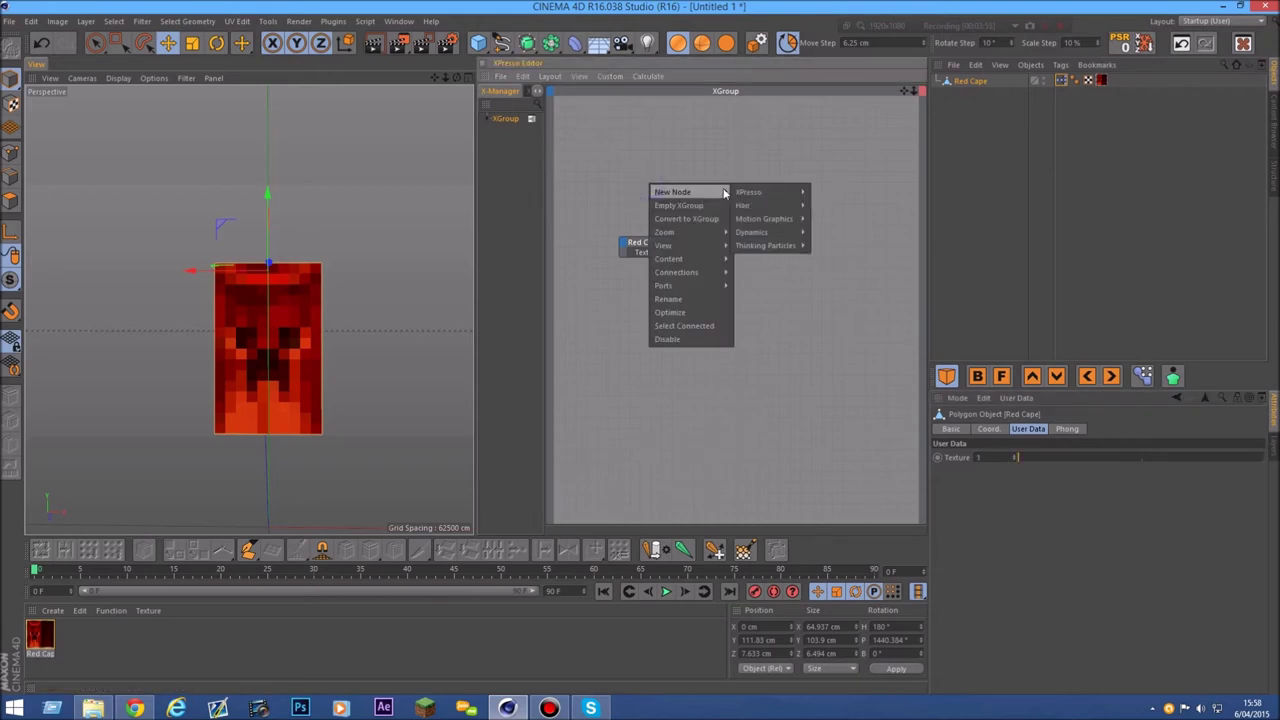
pyautogui.moveTo(752, 191)
pyautogui.moveTo(813, 191)
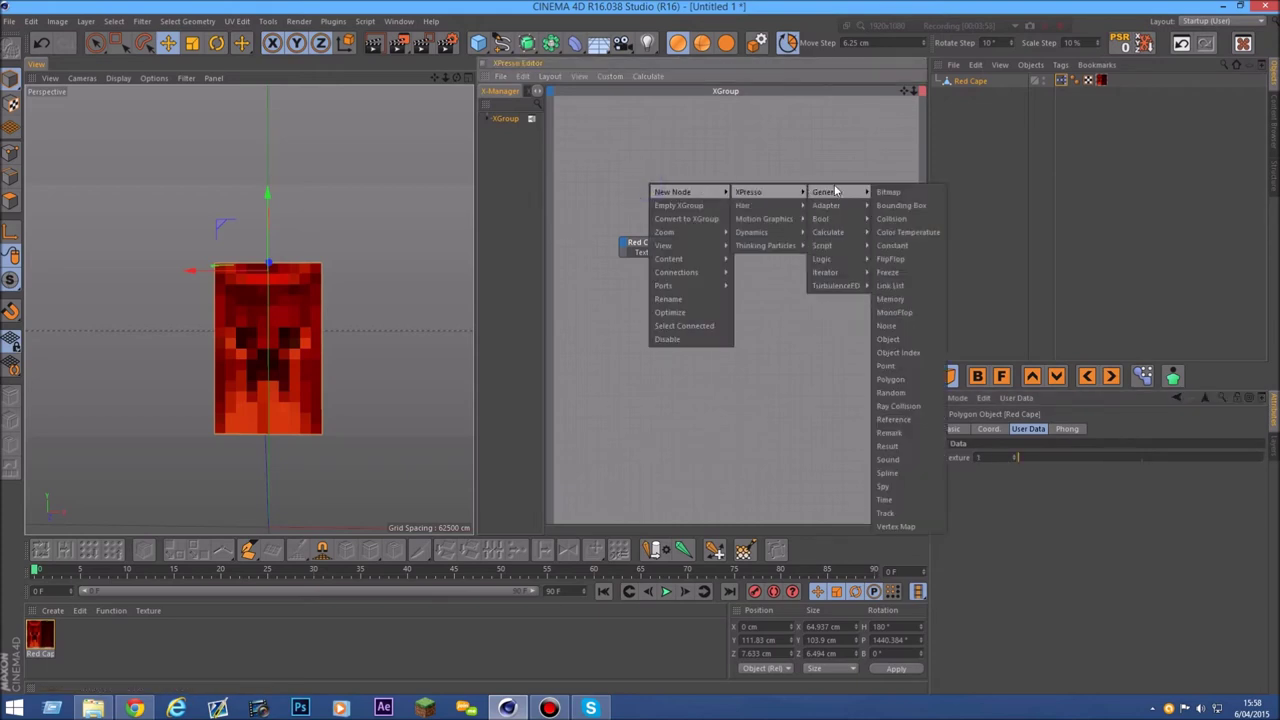
pyautogui.moveTo(846, 257)
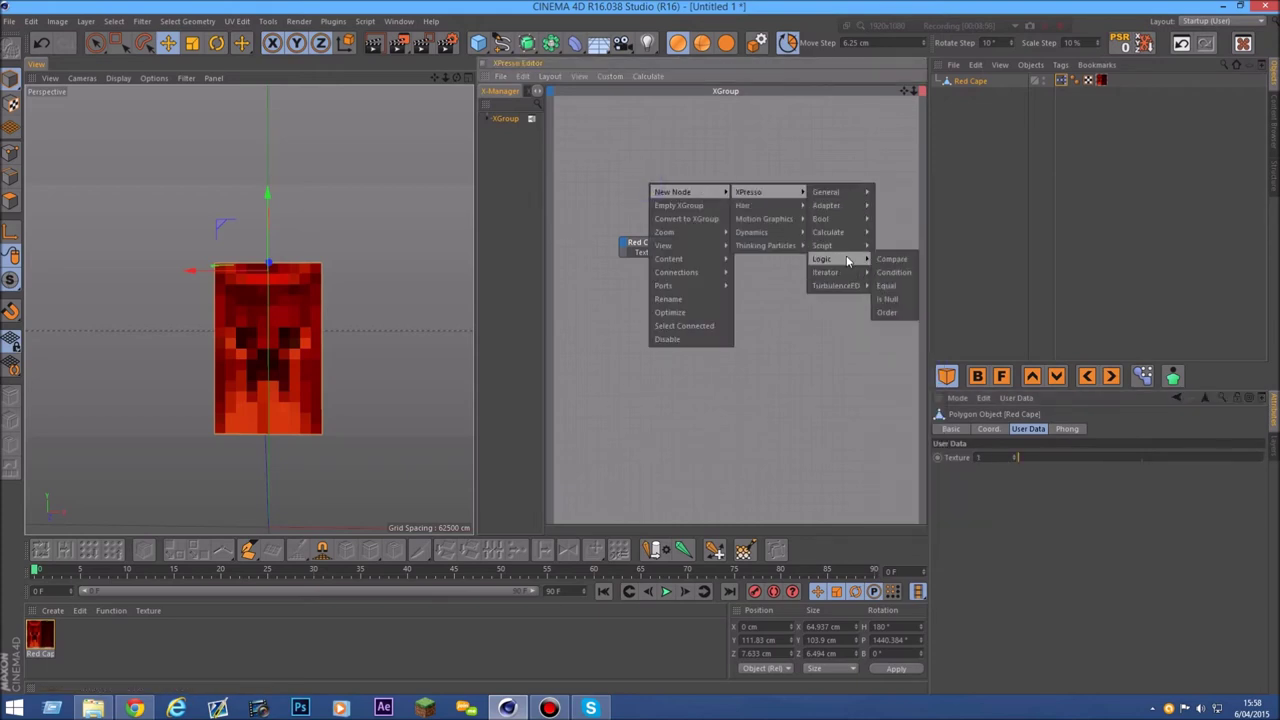
pyautogui.click(897, 260)
# - Duplicate the Compare node twice and stack the three Compare nodes vertically beside the Red Cape node
pyautogui.moveTo(651, 177); pyautogui.dragTo(746, 243)
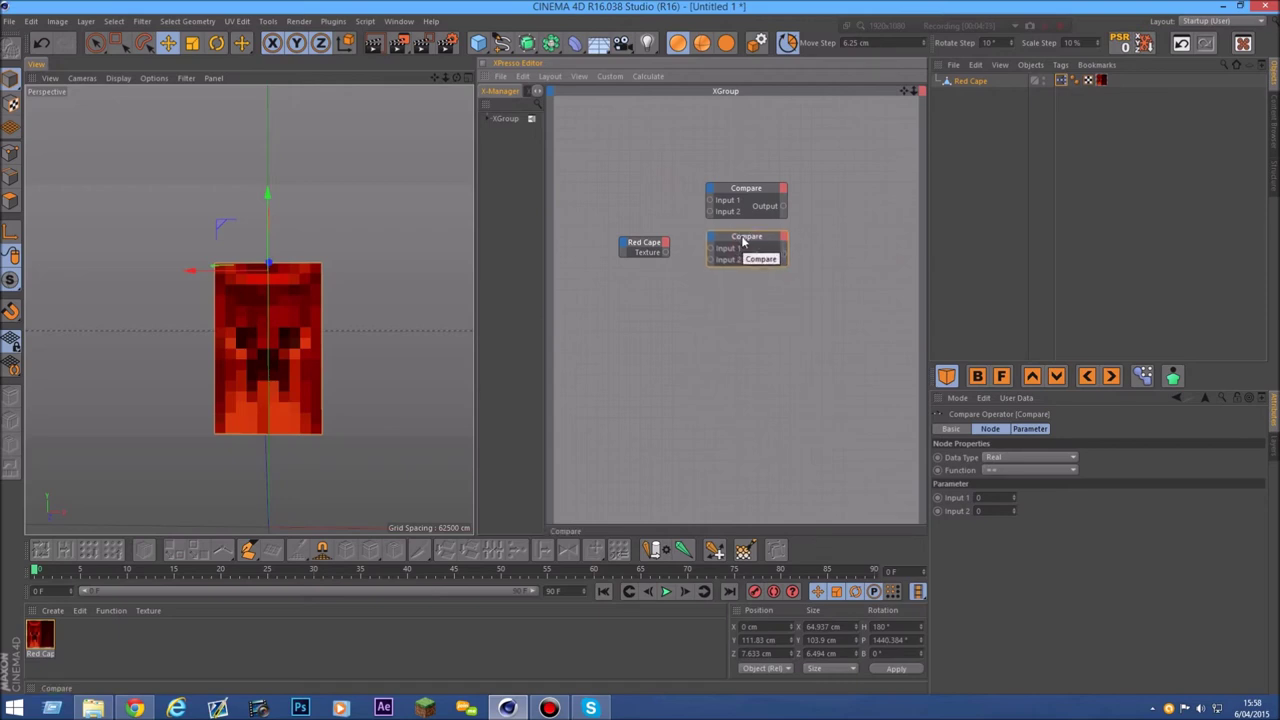
pyautogui.moveTo(750, 248); pyautogui.dragTo(748, 318)
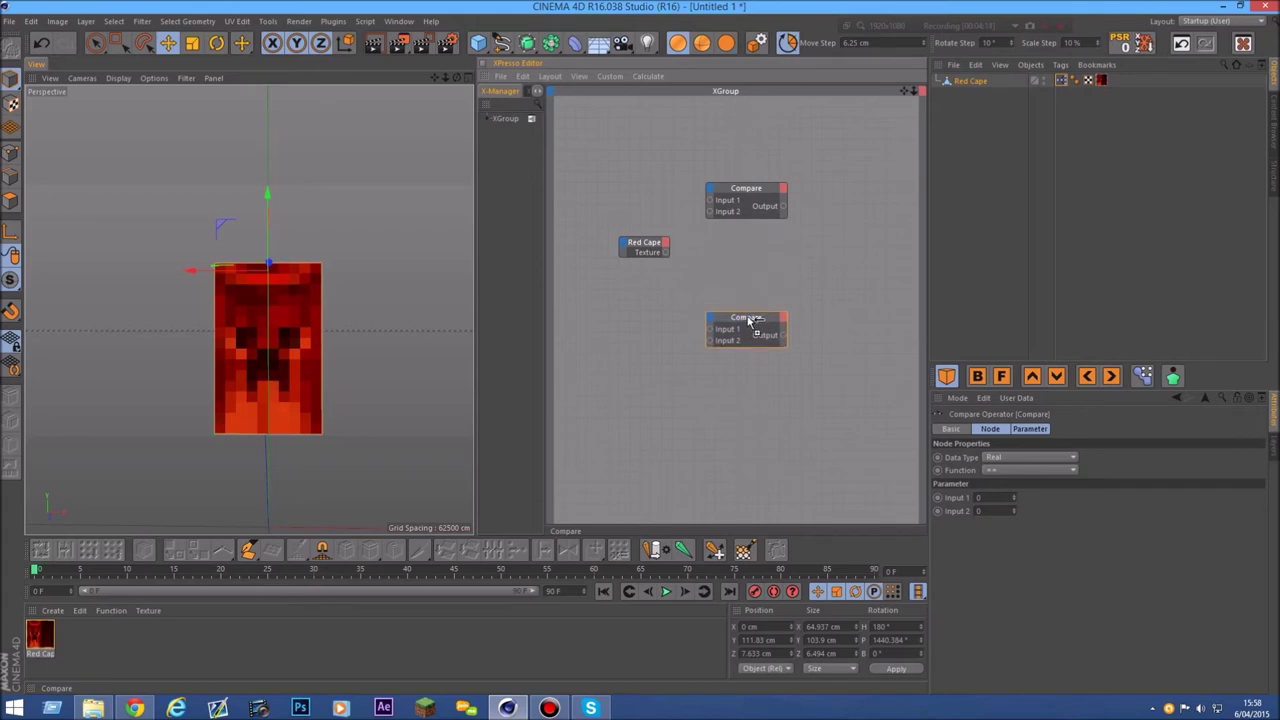
pyautogui.keyDown('ctrl'); pyautogui.moveTo(750, 320); pyautogui.dragTo(749, 298); pyautogui.keyUp('ctrl')
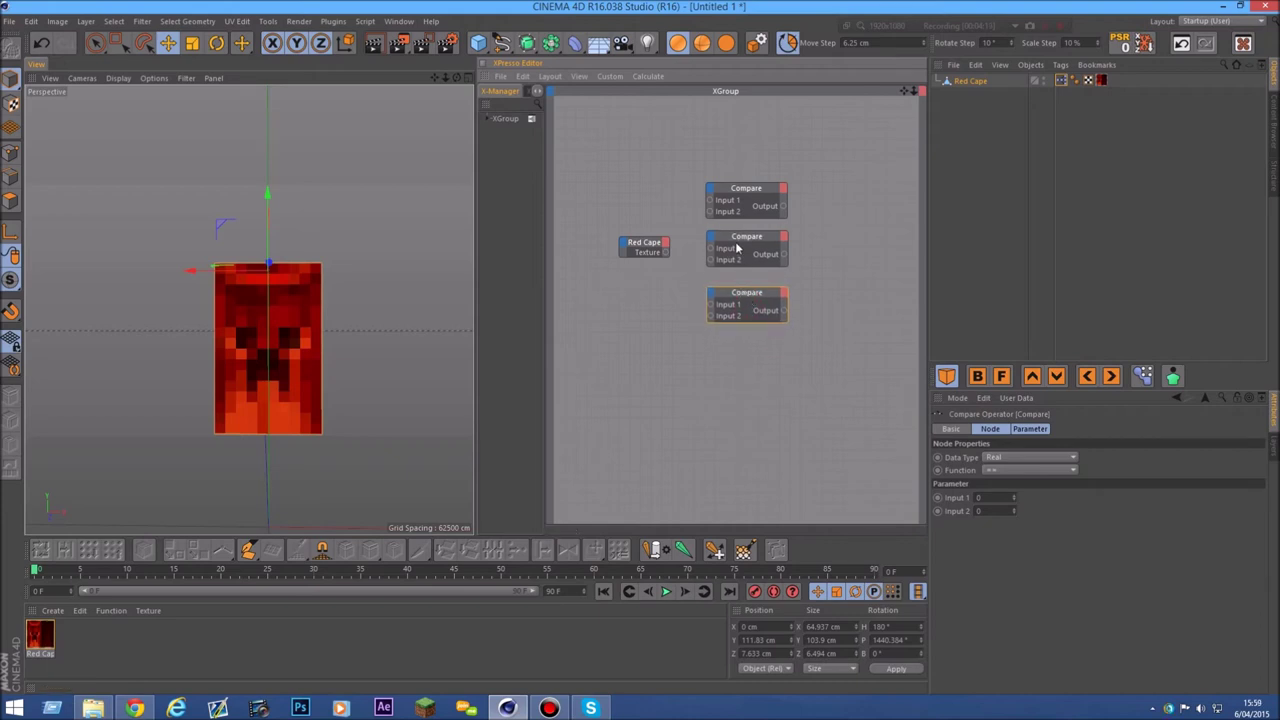
pyautogui.moveTo(748, 191); pyautogui.dragTo(752, 185)
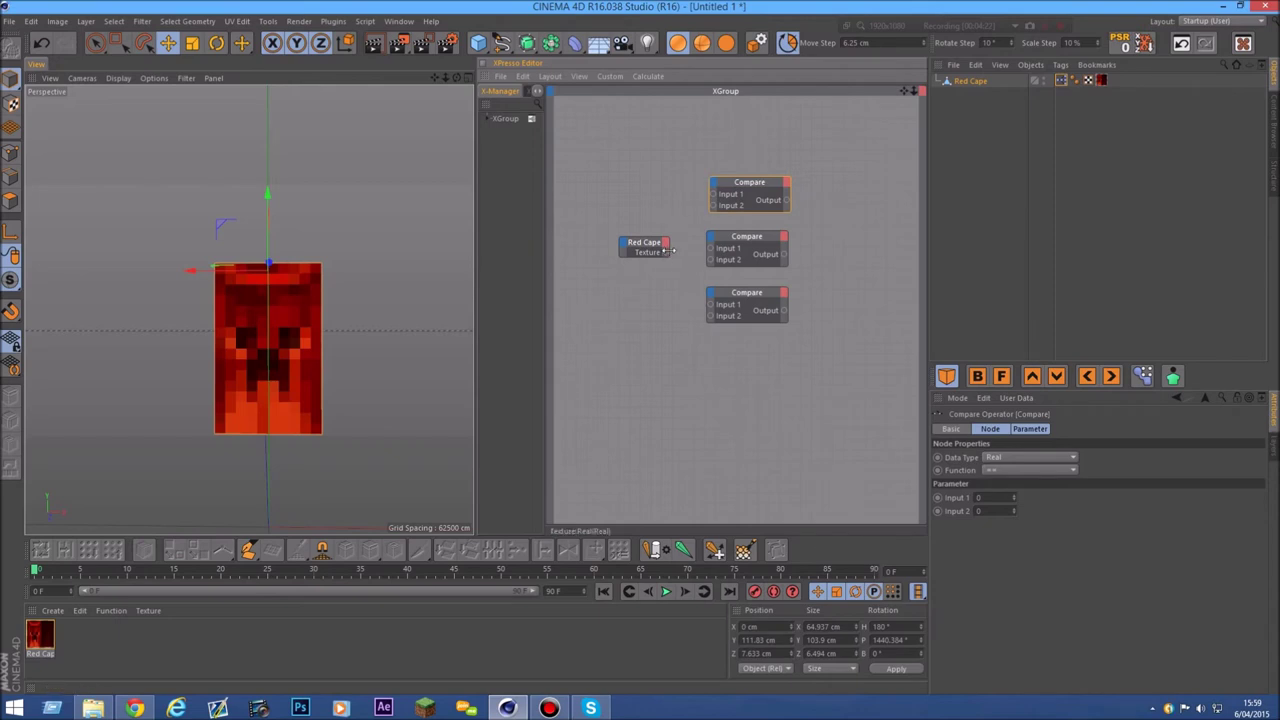
# - Connect the Red Cape node's Texture output to Input 1 of all three Compare nodes and move the Red Cape node slightly away
pyautogui.moveTo(666, 253); pyautogui.dragTo(714, 197)
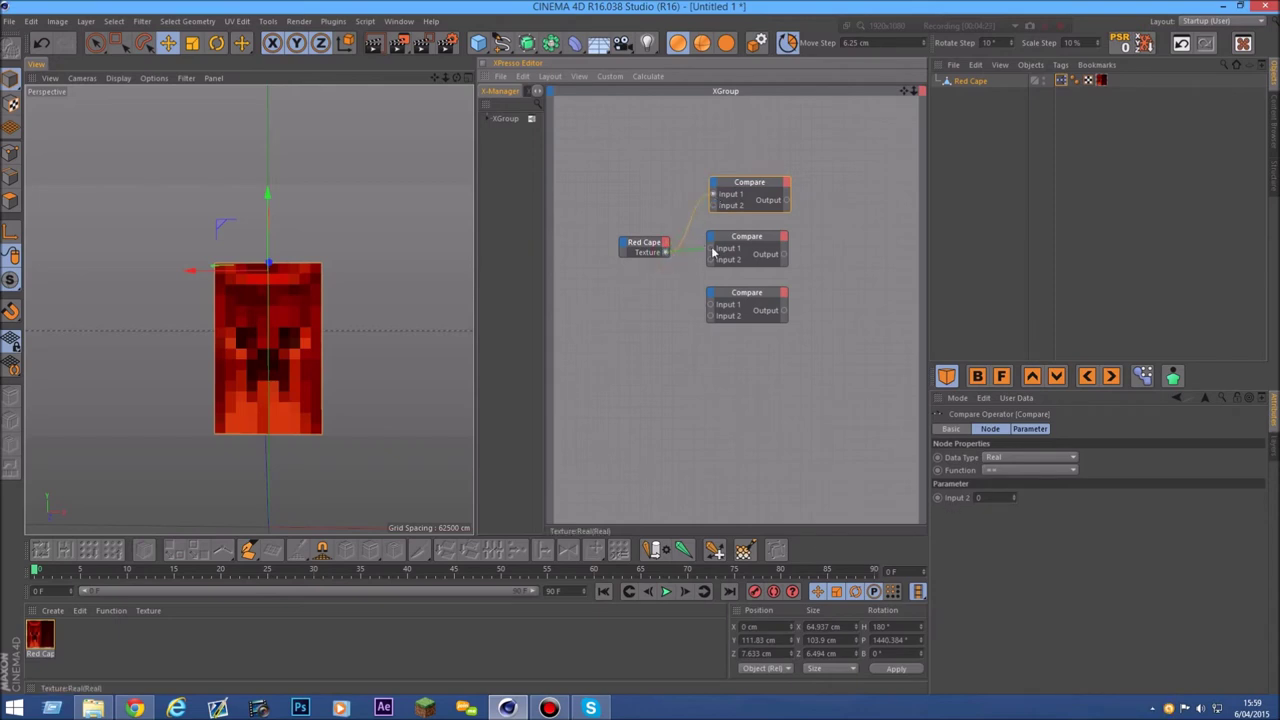
pyautogui.moveTo(666, 252); pyautogui.dragTo(713, 310)
pyautogui.click(643, 245)
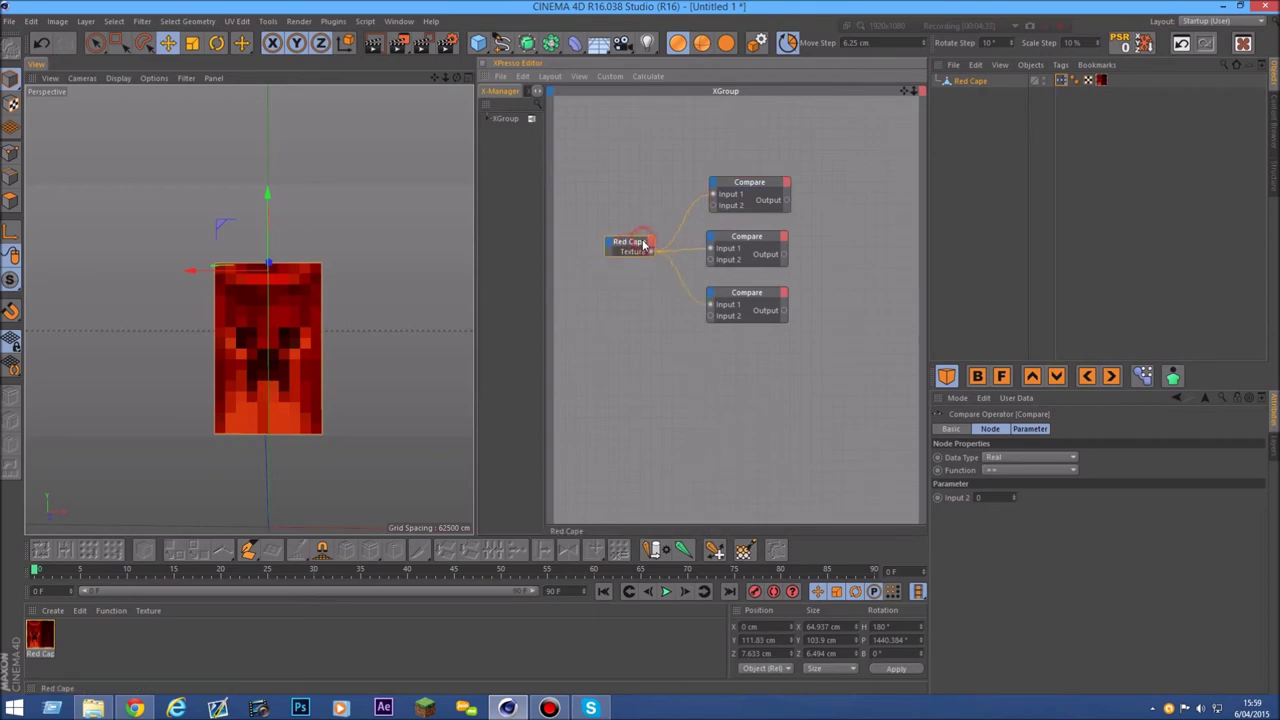
pyautogui.moveTo(623, 245); pyautogui.dragTo(619, 246)
# - Set Input 2 of the top Compare node to 1 and show the Red Cape's Texture user data
pyautogui.moveTo(742, 158); pyautogui.dragTo(741, 390)
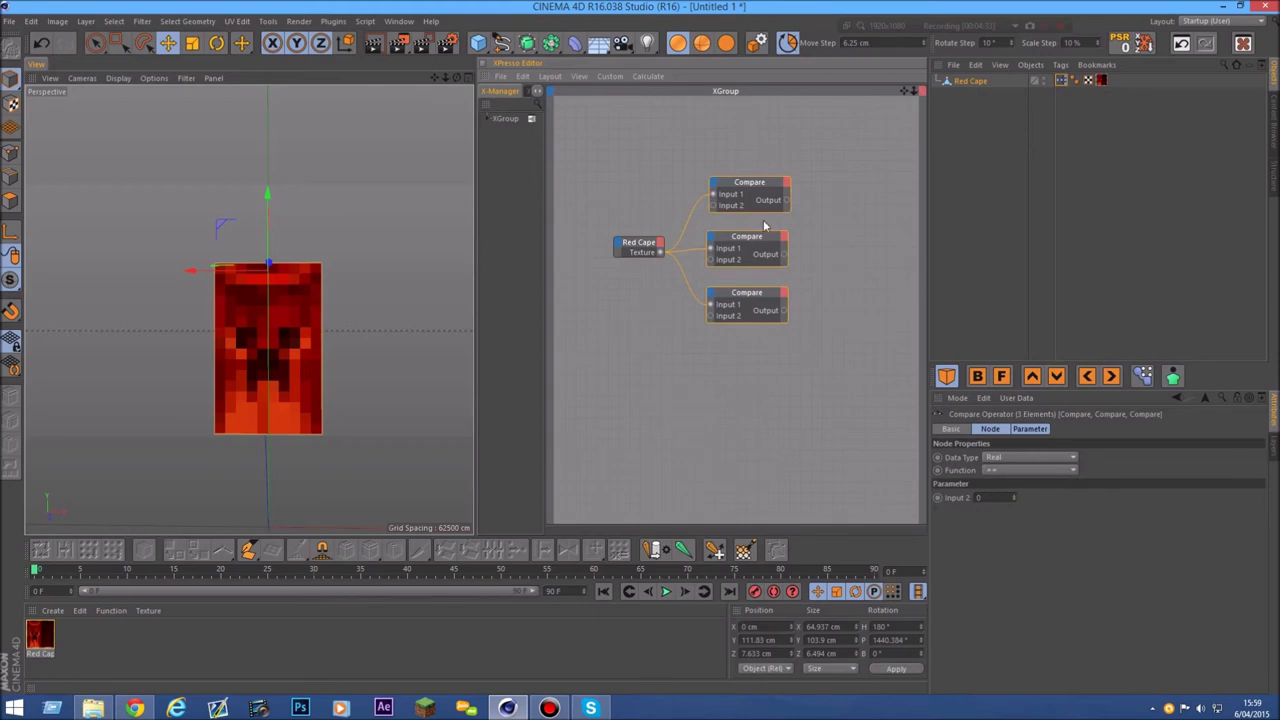
pyautogui.click(748, 186)
pyautogui.moveTo(722, 398); pyautogui.dragTo(724, 176)
pyautogui.click(753, 185)
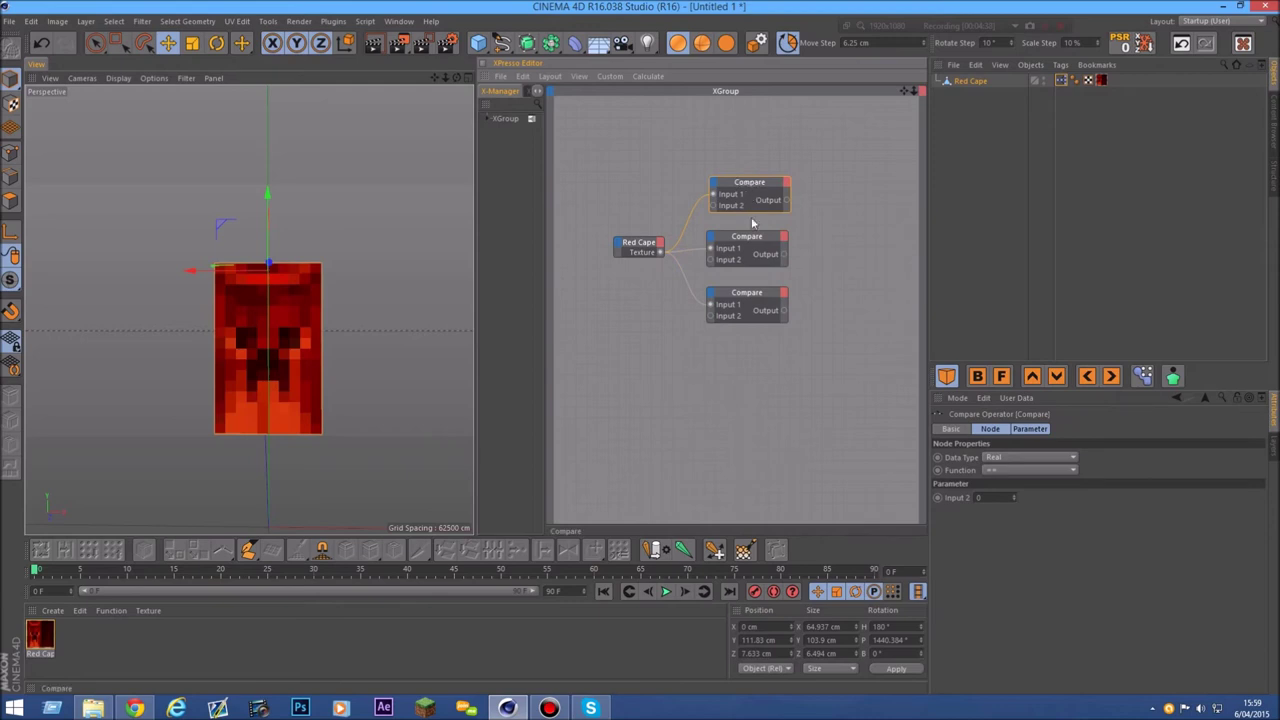
pyautogui.click(1026, 430)
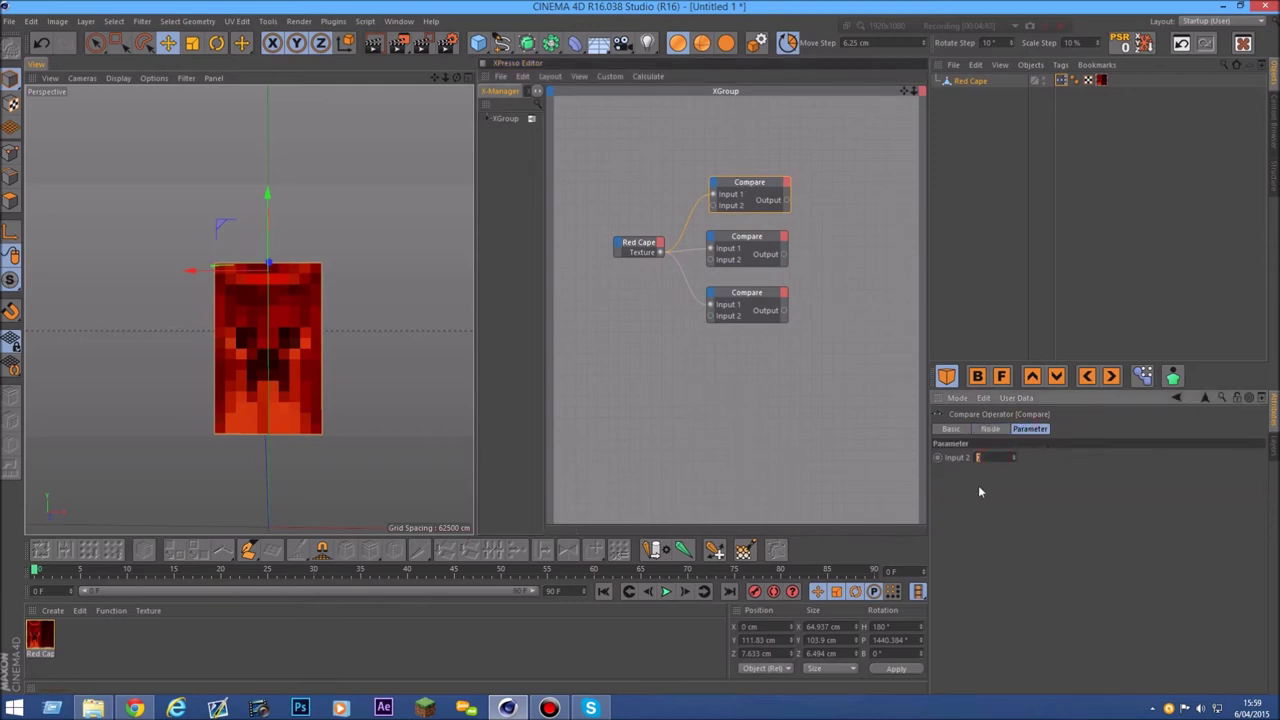
pyautogui.moveTo(904, 94); pyautogui.dragTo(650, 158)
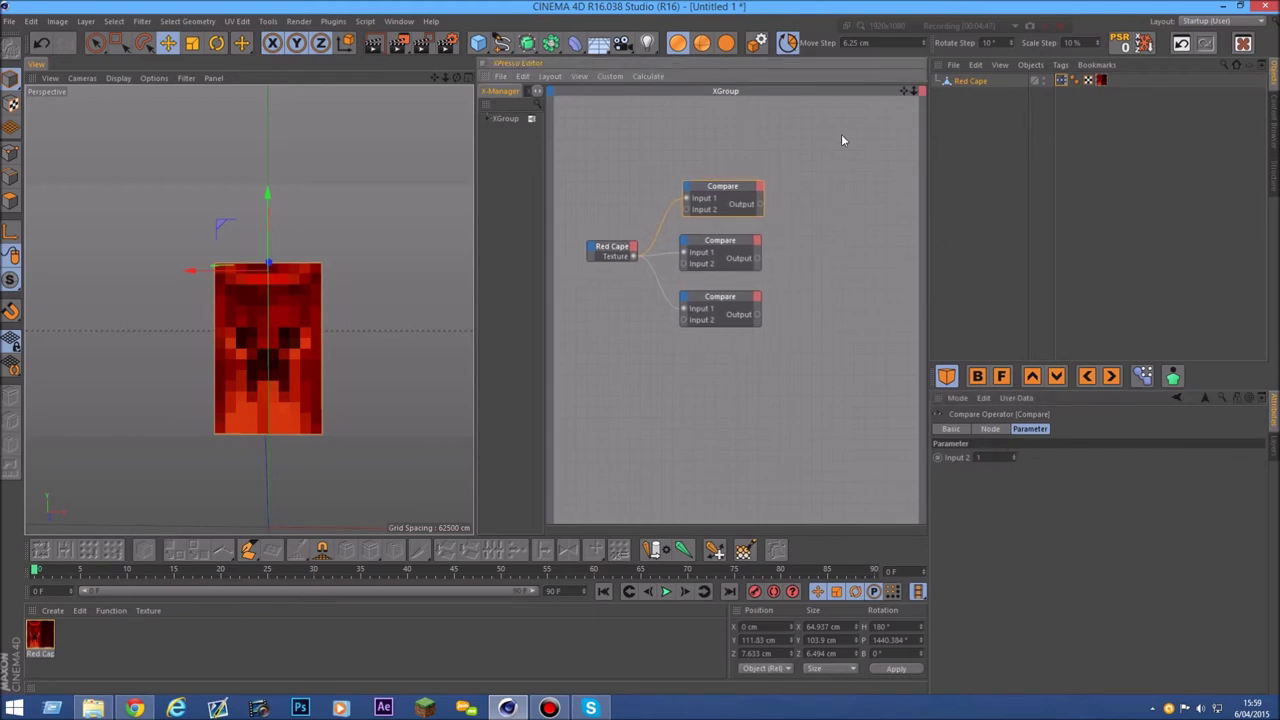
pyautogui.click(980, 81)
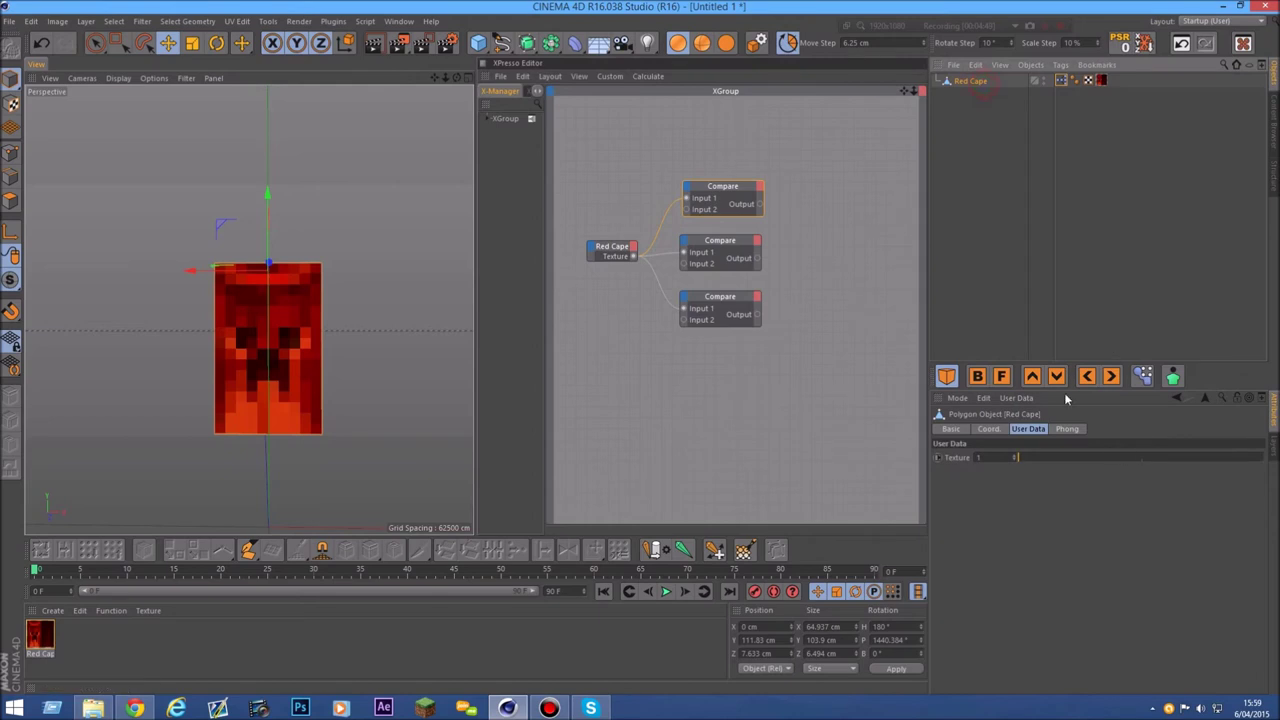
# - Set Input 2 of the middle Compare node to 2 and move the Red Cape's Texture slider to 2
pyautogui.click(738, 252)
pyautogui.click(990, 457)
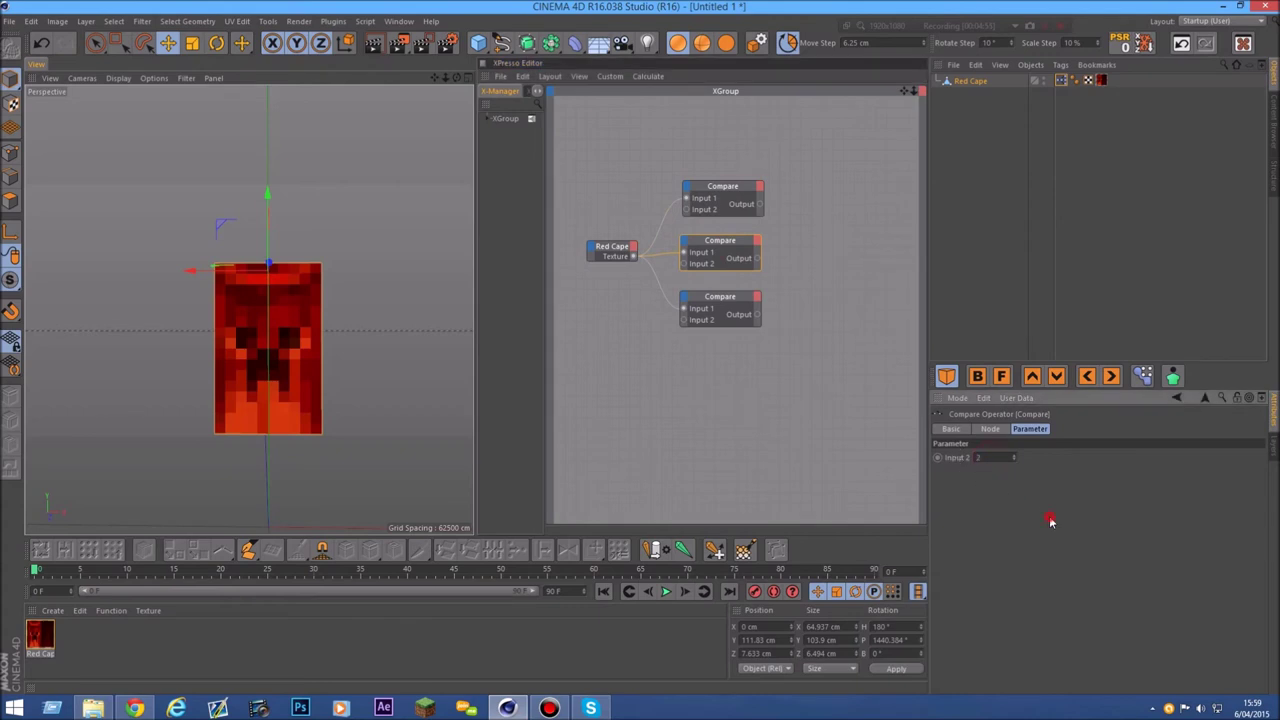
pyautogui.click(970, 81)
pyautogui.click(1046, 457)
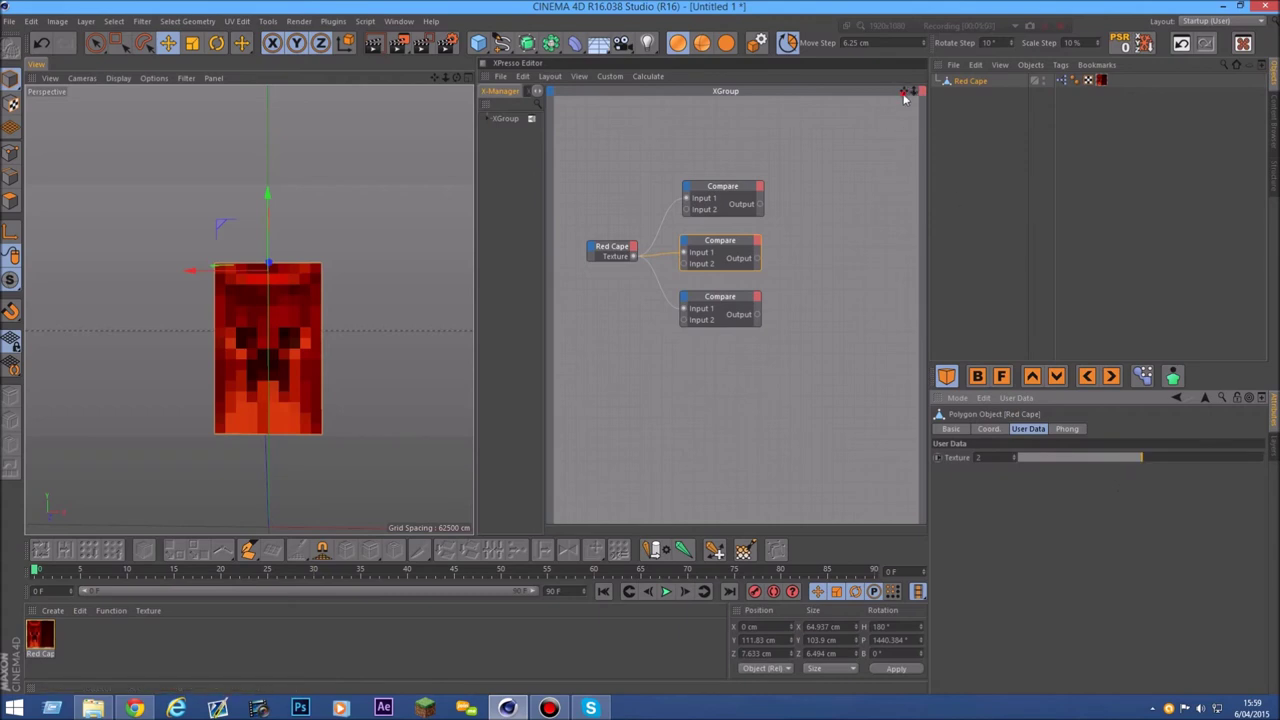
# - Set Input 2 of the bottom Compare node to 3
pyautogui.moveTo(904, 97); pyautogui.dragTo(869, 97)
pyautogui.click(683, 297)
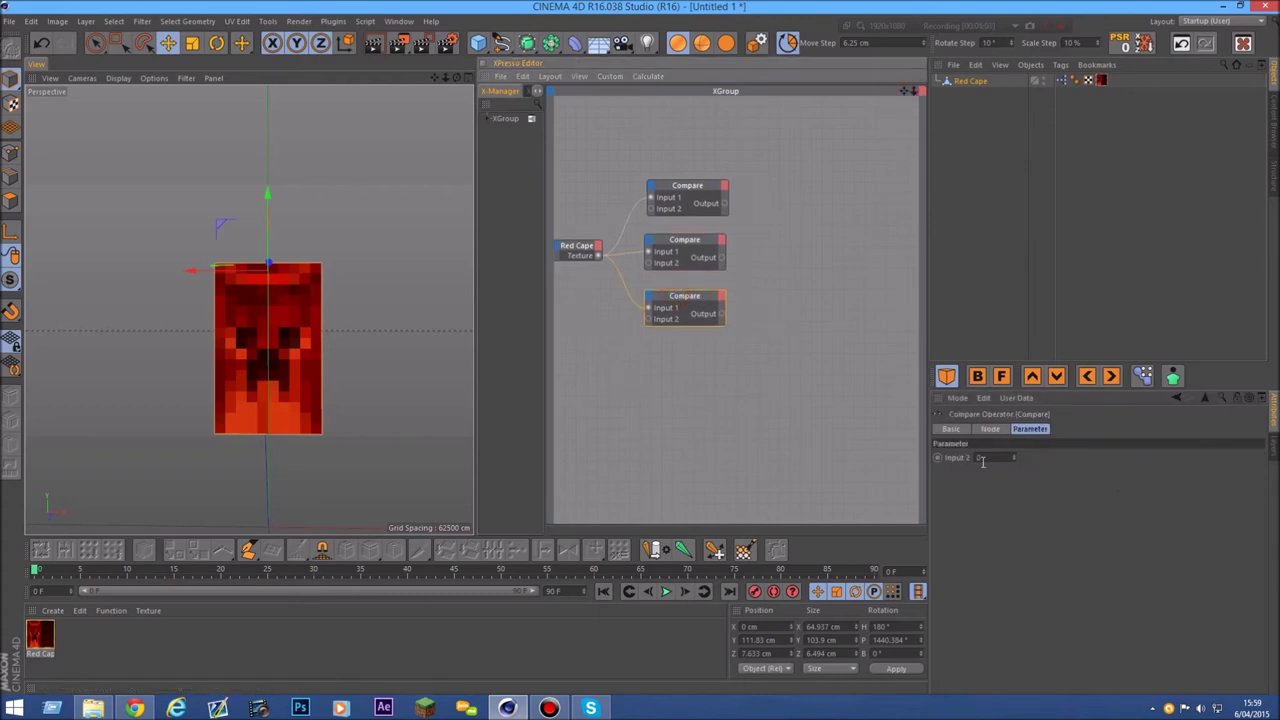
pyautogui.write('1')
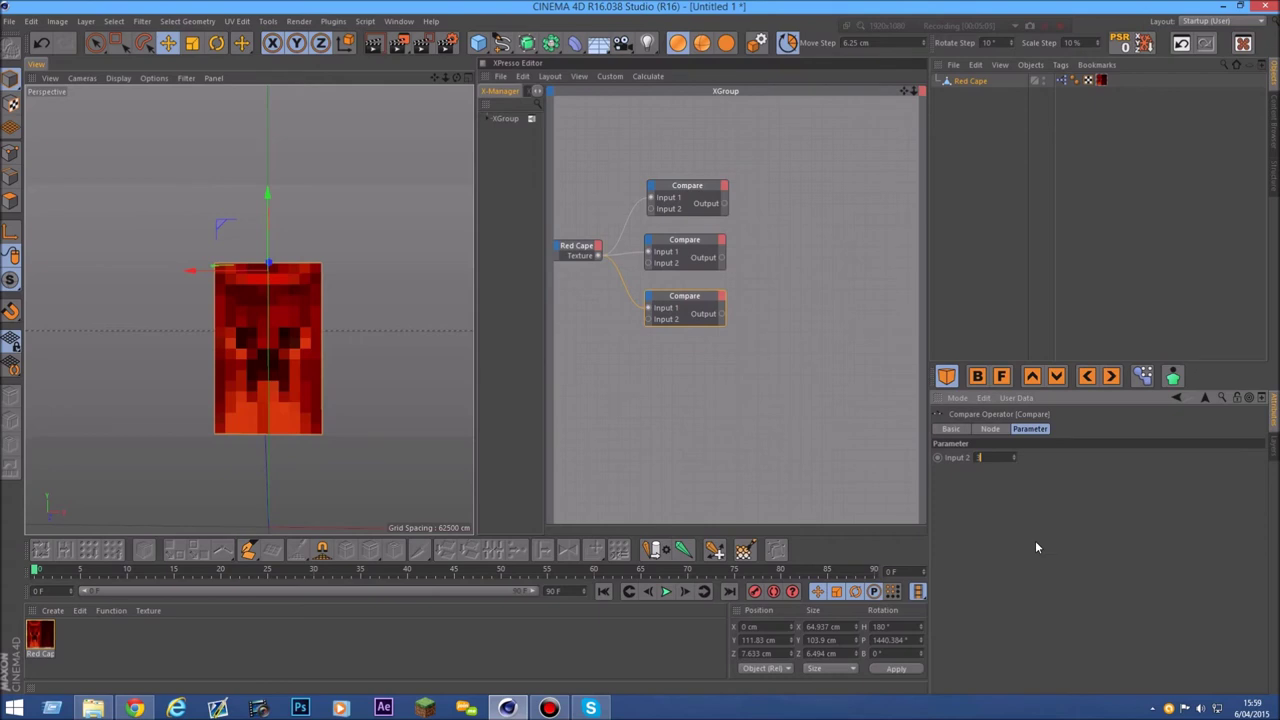
pyautogui.moveTo(693, 382)
pyautogui.mouseDown()
pyautogui.moveTo(692, 398)
pyautogui.moveTo(694, 182)
pyautogui.mouseUp()
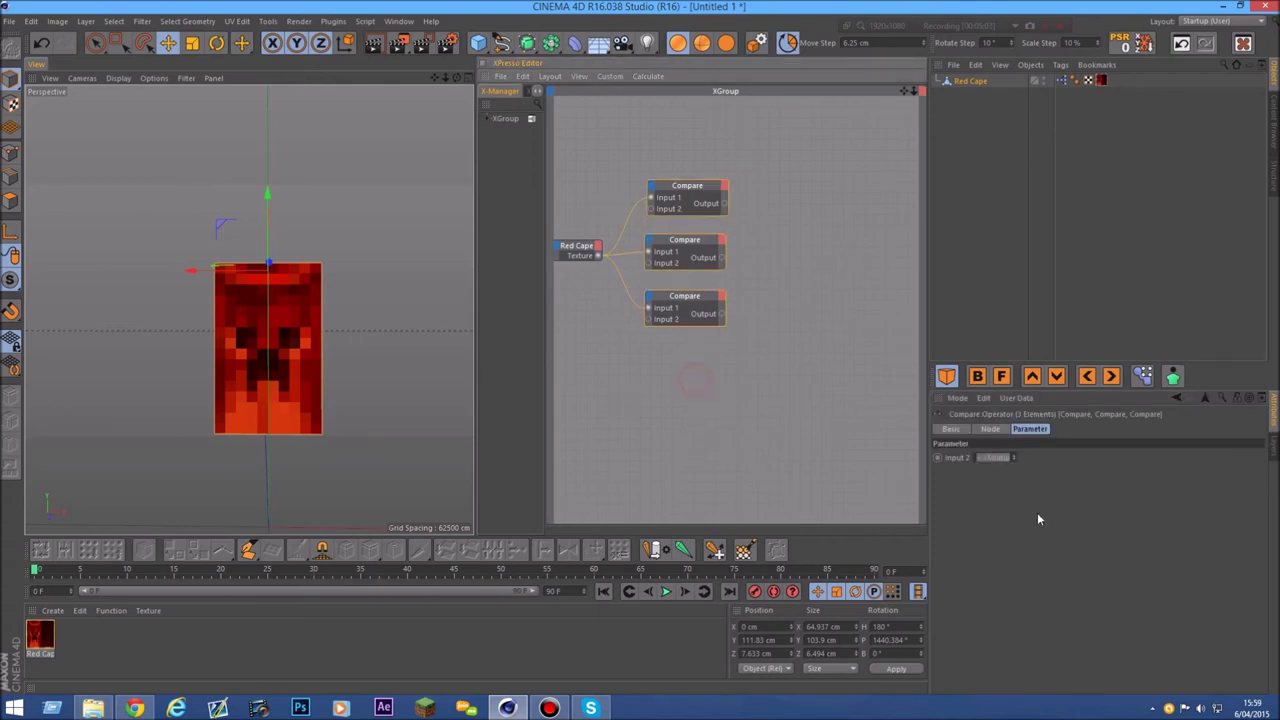
pyautogui.click(763, 343)
pyautogui.moveTo(902, 93); pyautogui.dragTo(947, 93)
pyautogui.moveTo(790, 420); pyautogui.dragTo(790, 106)
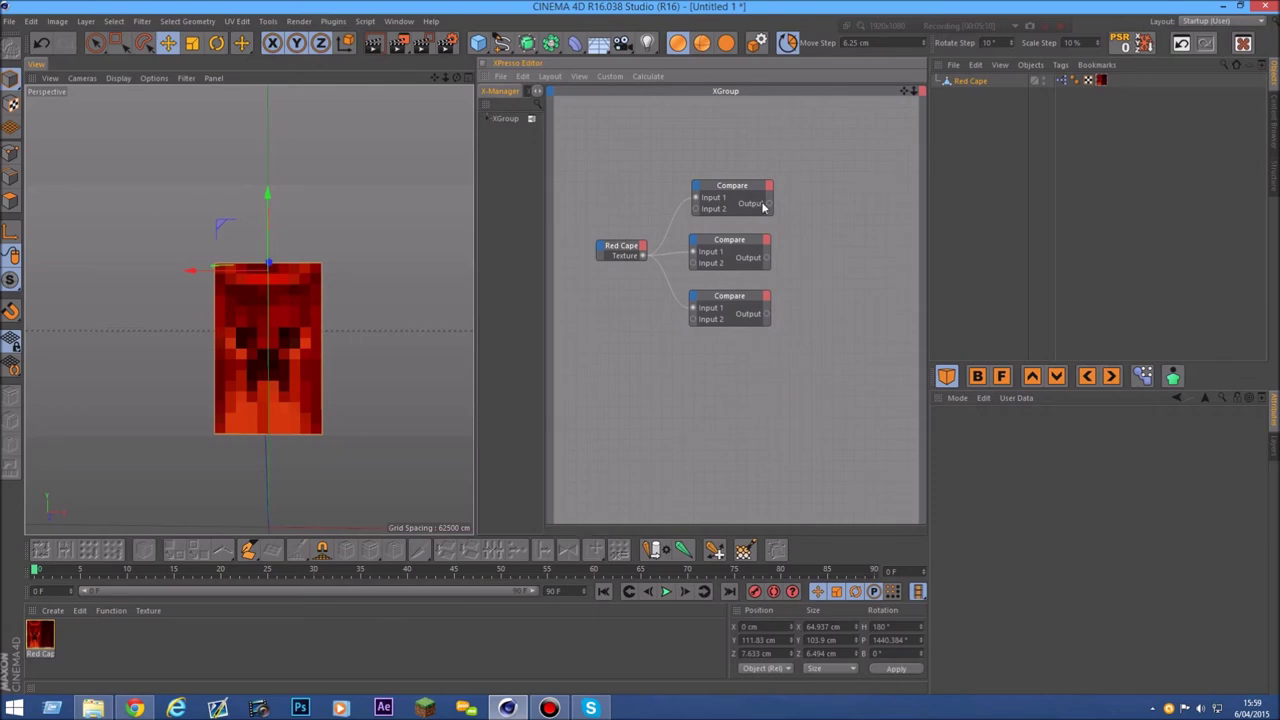
# - Add a Condition logic node and duplicate it twice, stacking the three Condition nodes vertically beside the Compare nodes
pyautogui.moveTo(904, 92); pyautogui.dragTo(847, 113)
pyautogui.rightClick(790, 212)
pyautogui.moveTo(816, 222)
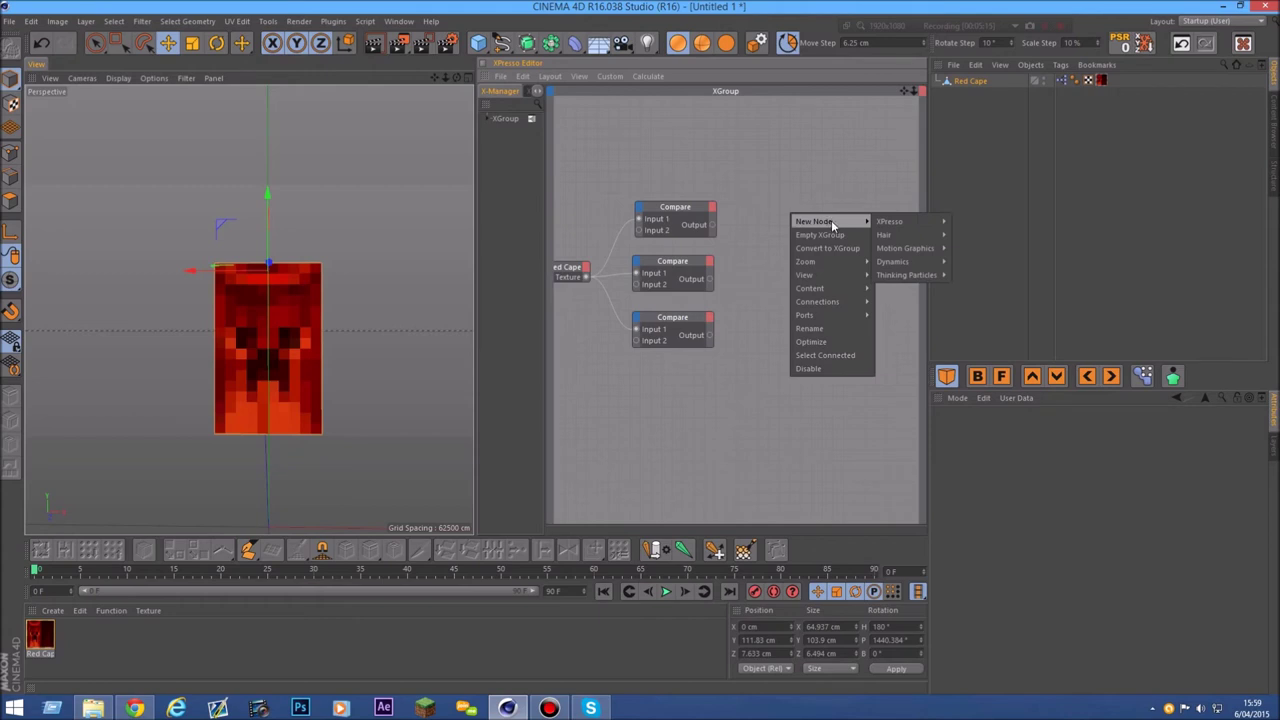
pyautogui.moveTo(900, 226)
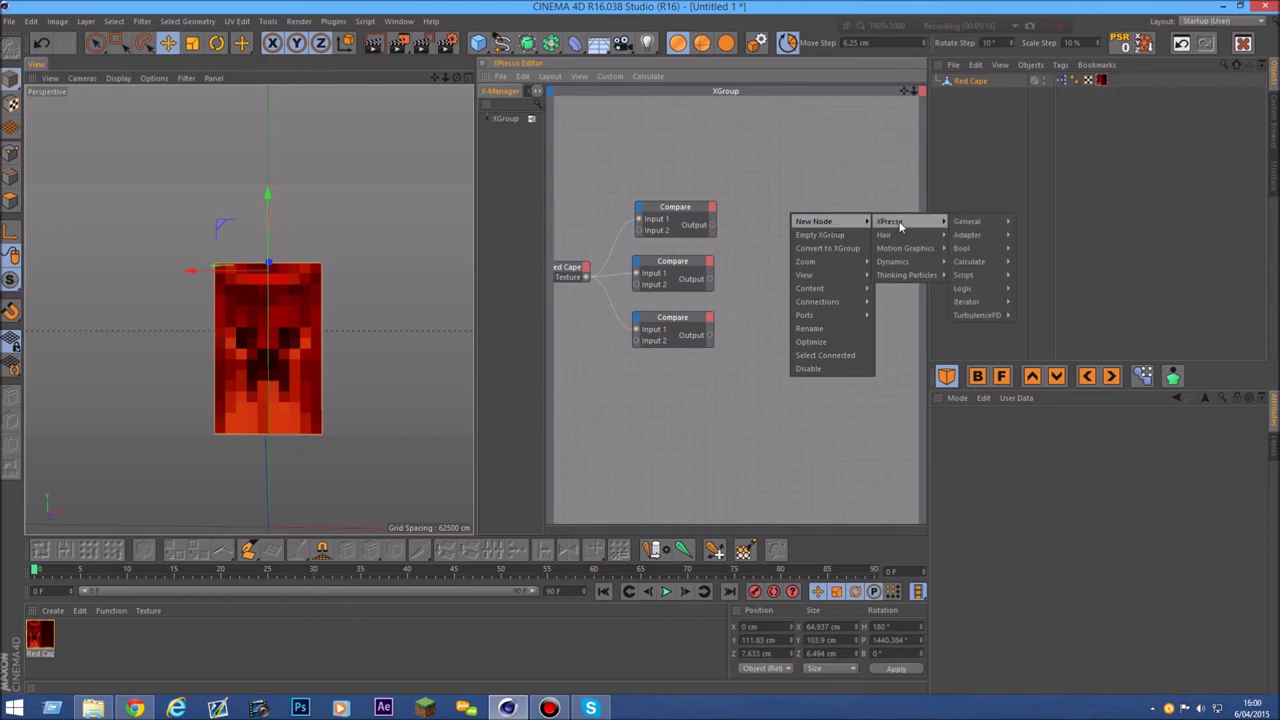
pyautogui.moveTo(964, 288)
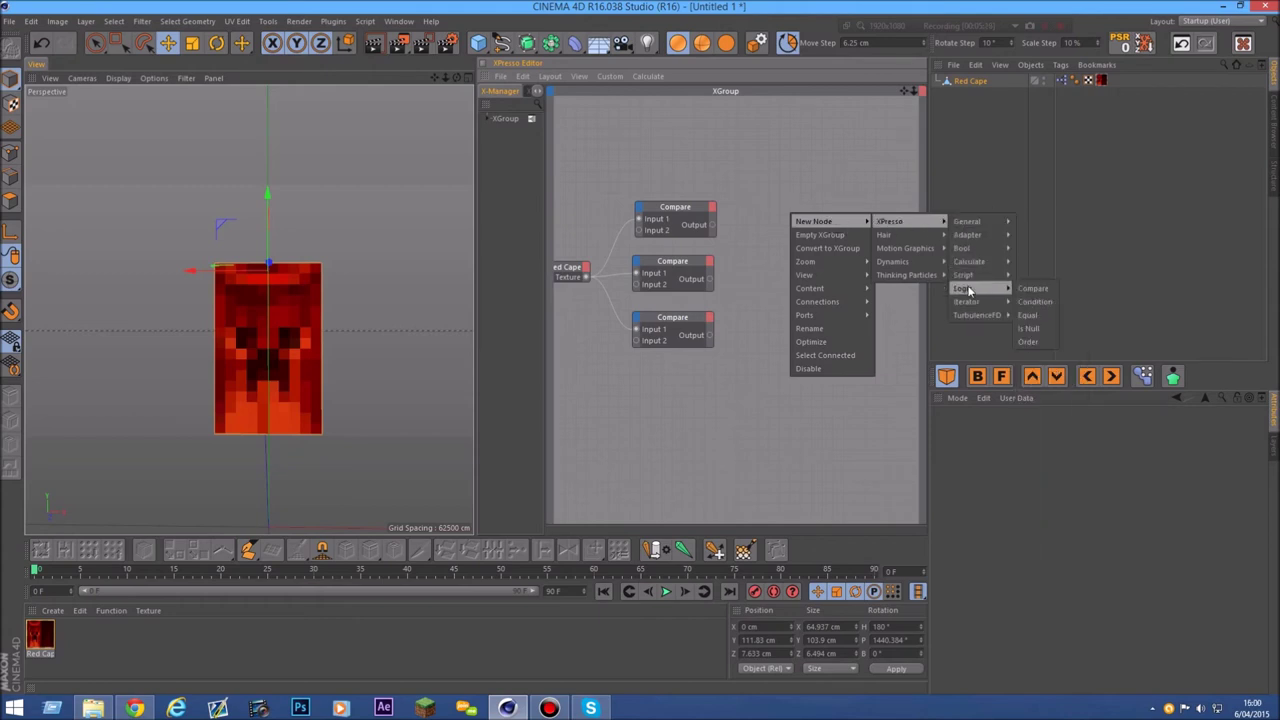
pyautogui.click(1046, 309)
pyautogui.moveTo(798, 198); pyautogui.dragTo(811, 316)
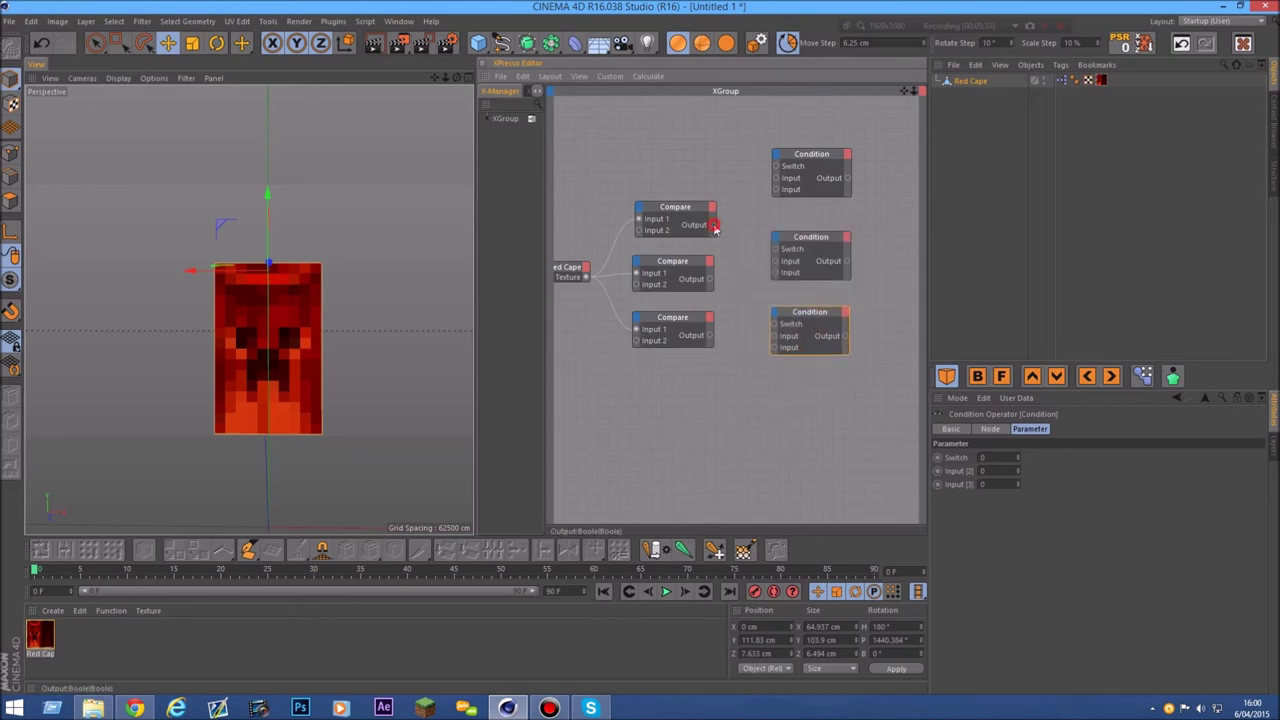
# - Connect each Compare node's Output to the Switch of its neighbouring Condition node, nudging the Condition nodes into place
pyautogui.moveTo(749, 183); pyautogui.dragTo(775, 170)
pyautogui.moveTo(778, 170); pyautogui.dragTo(824, 163)
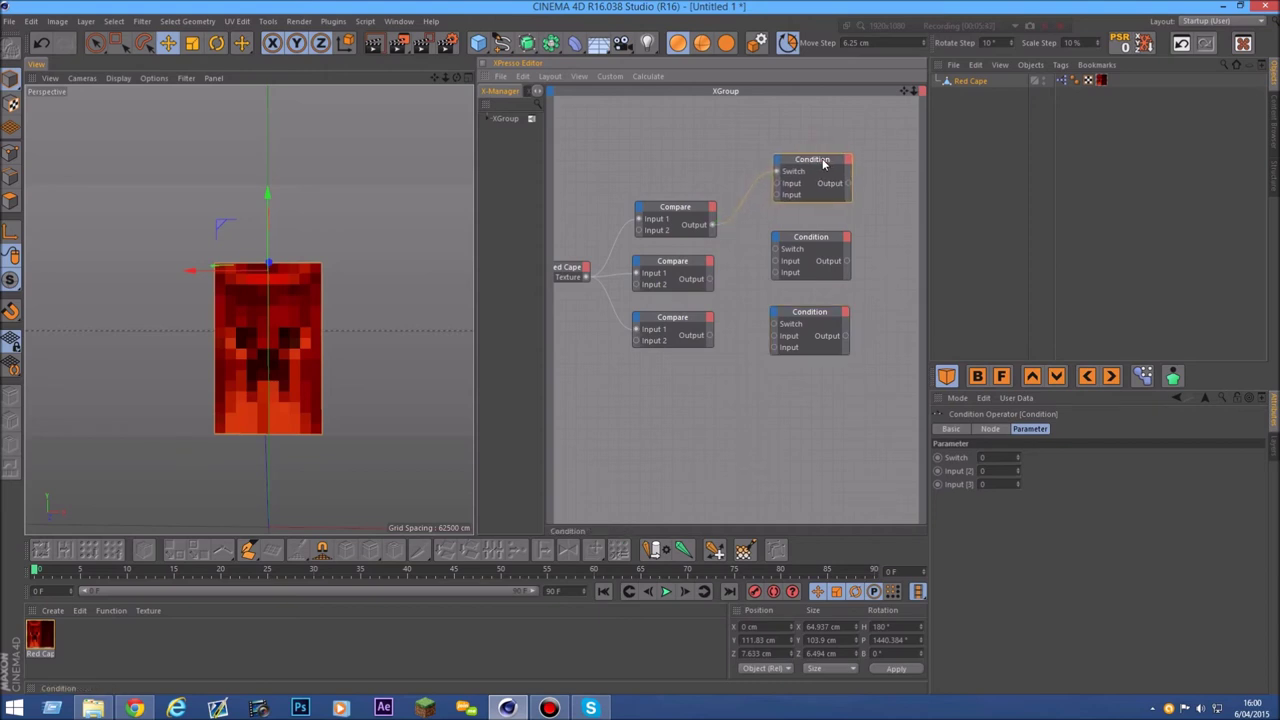
pyautogui.moveTo(712, 285); pyautogui.dragTo(776, 255)
pyautogui.click(714, 334)
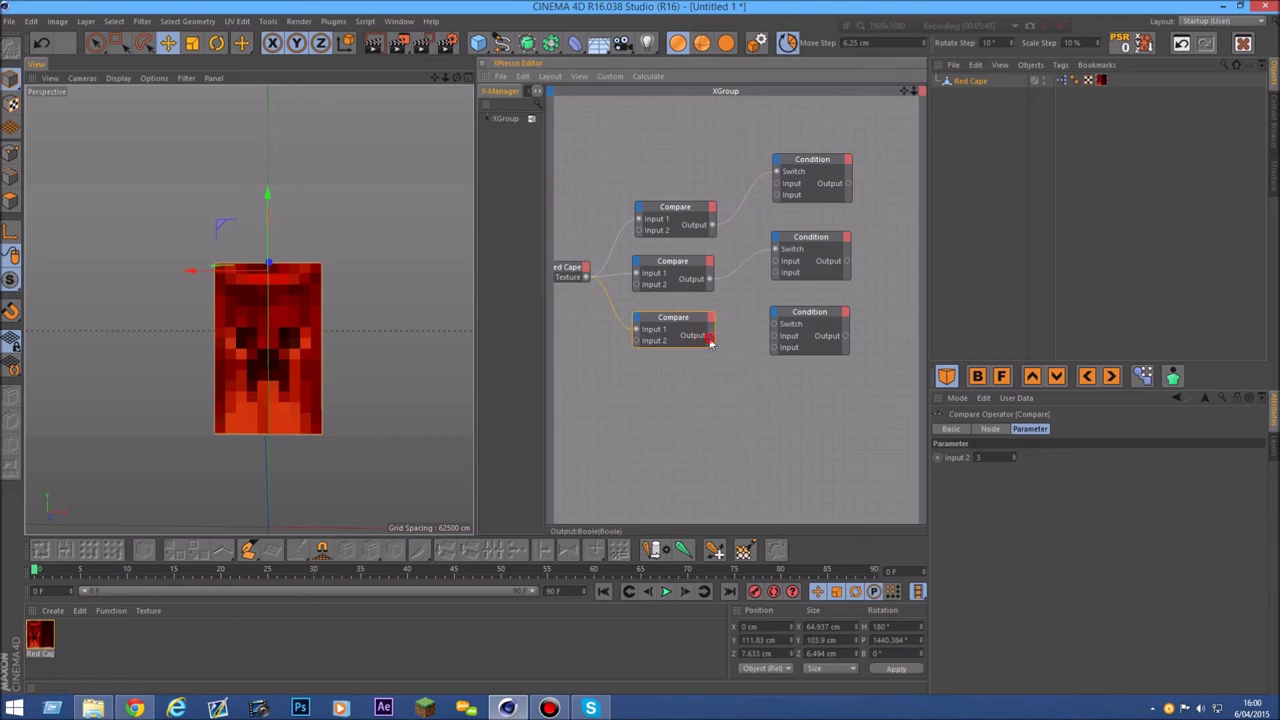
pyautogui.moveTo(713, 340); pyautogui.dragTo(818, 315)
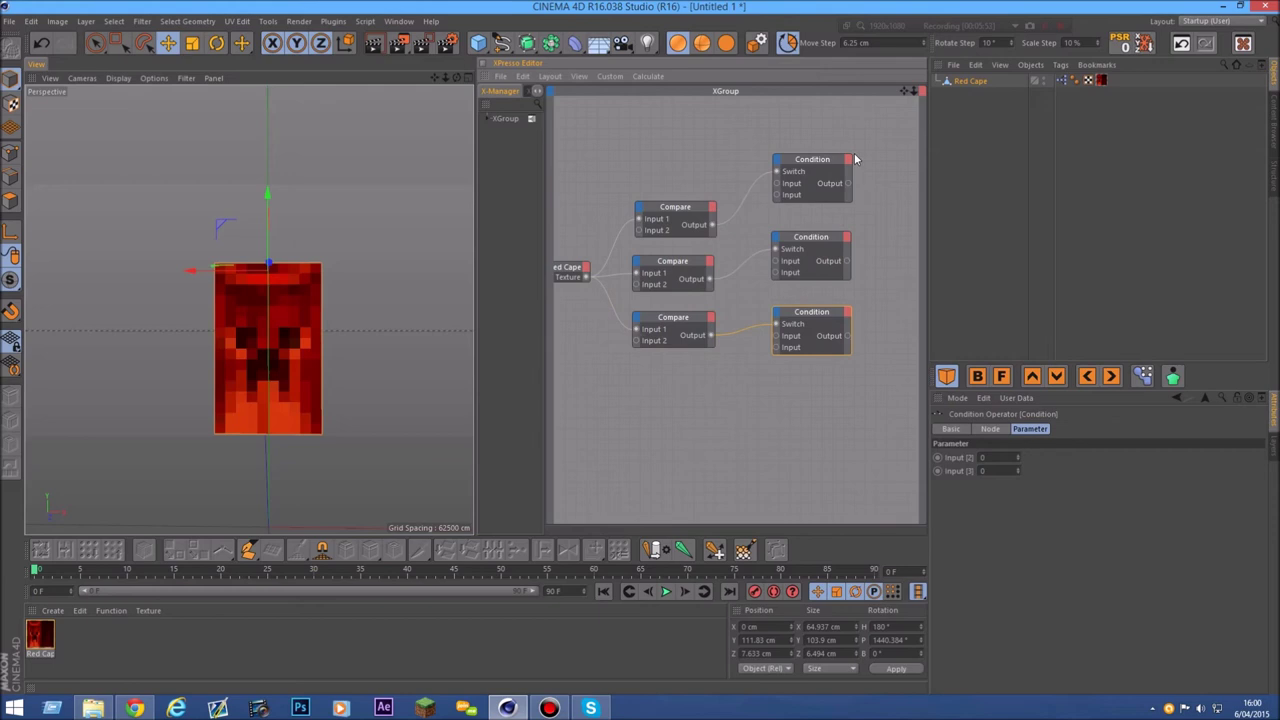
# - Chain the Condition nodes by linking the top and middle Outputs to the first Input of the Condition node below
pyautogui.click(824, 170)
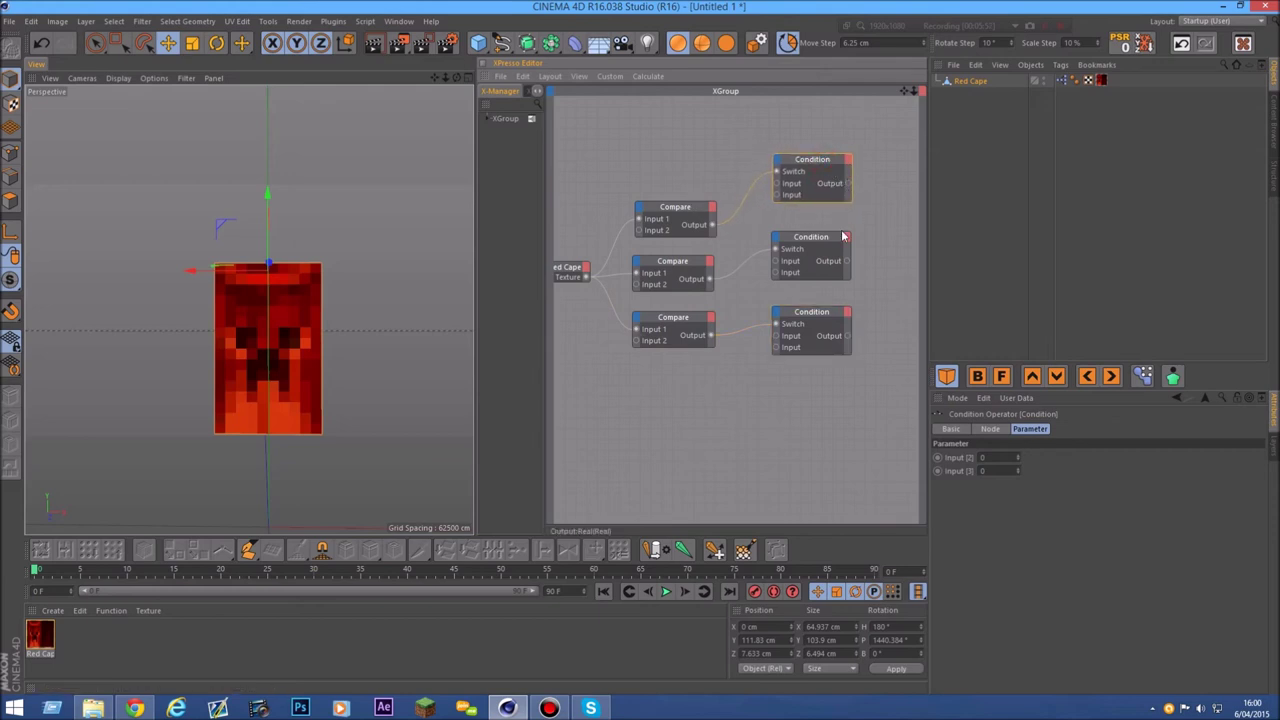
pyautogui.click(806, 242)
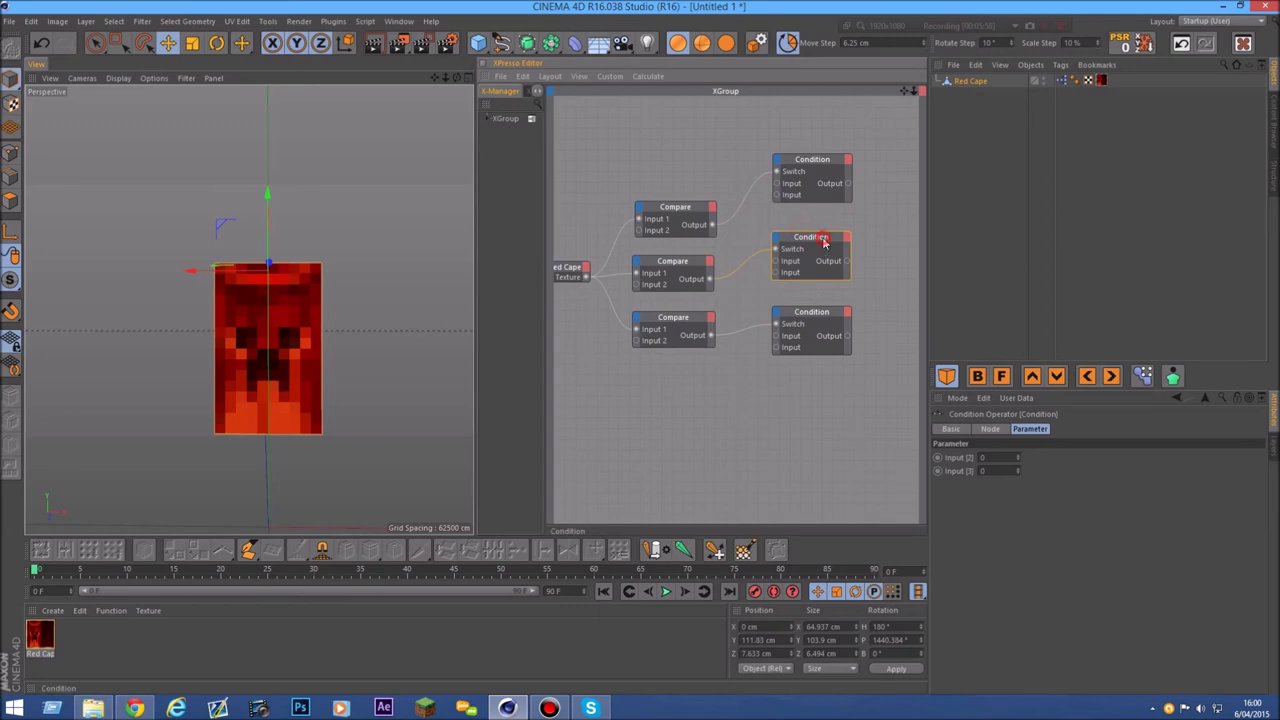
pyautogui.click(817, 320)
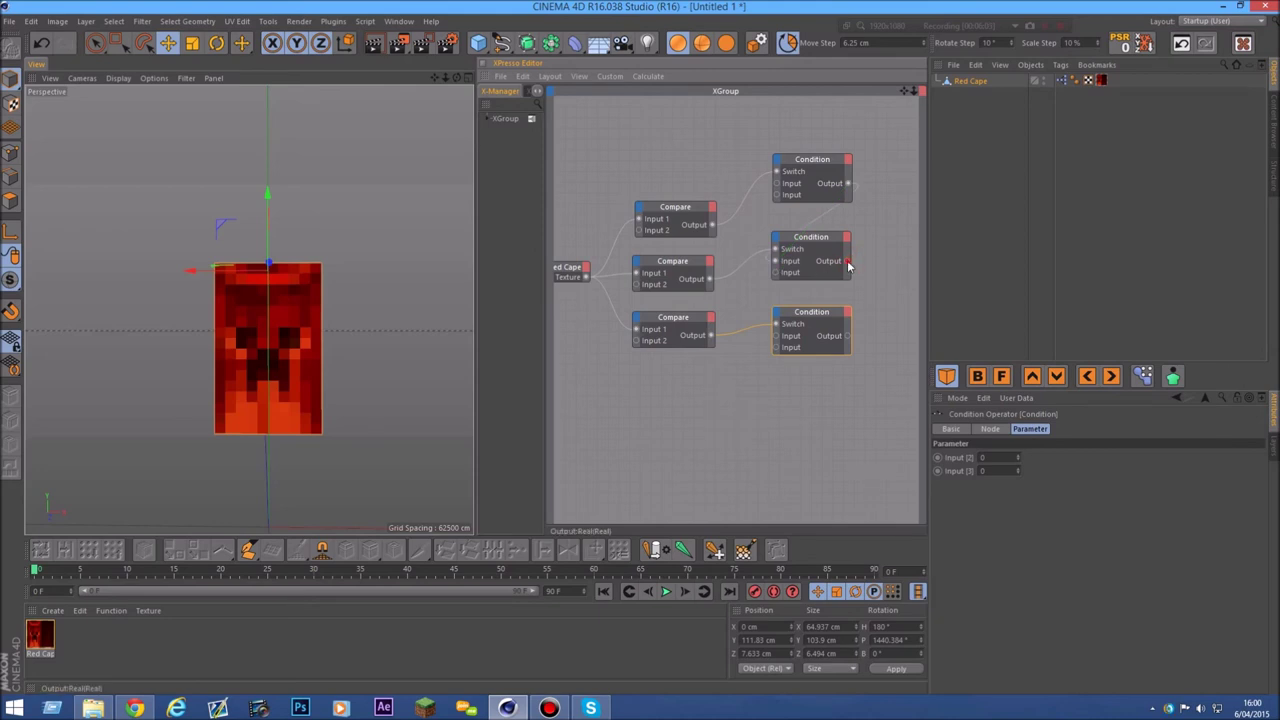
pyautogui.moveTo(776, 340); pyautogui.dragTo(776, 337)
pyautogui.moveTo(904, 92); pyautogui.dragTo(850, 101)
# - Set the data type of all three Condition nodes to Texture
pyautogui.moveTo(753, 413); pyautogui.dragTo(749, 132)
pyautogui.click(758, 170)
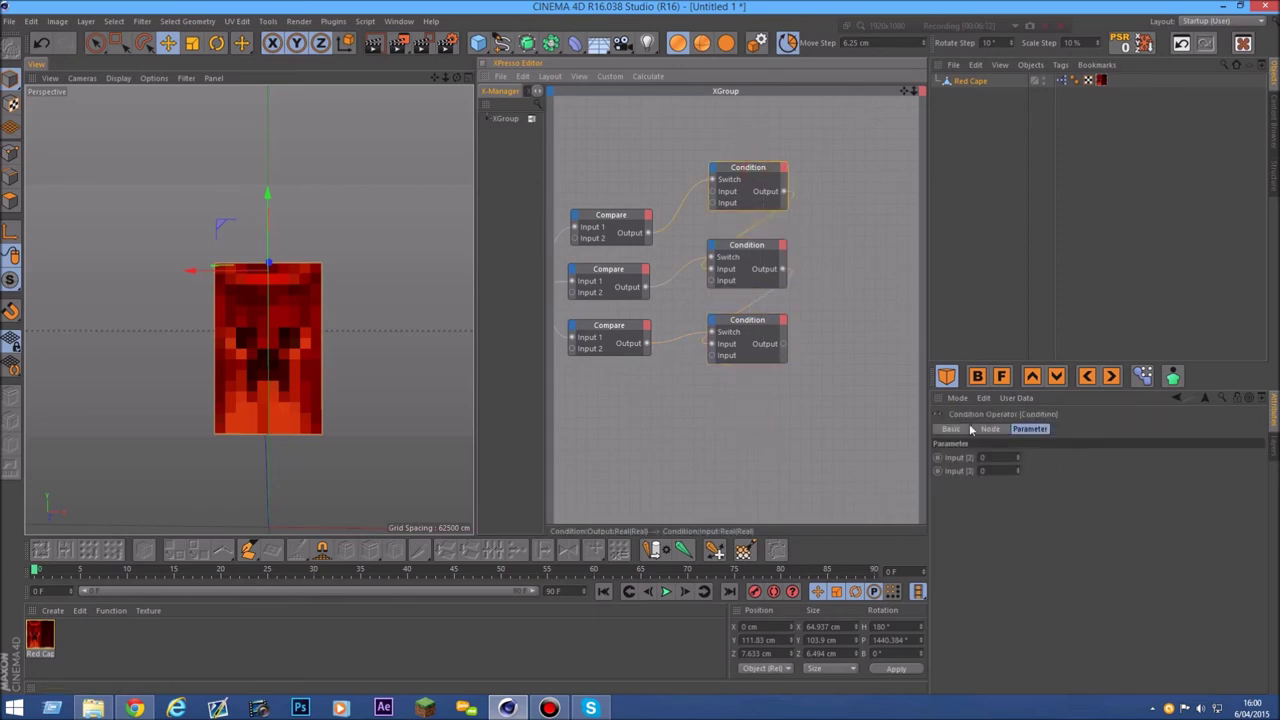
pyautogui.click(996, 430)
pyautogui.moveTo(705, 462); pyautogui.dragTo(771, 106)
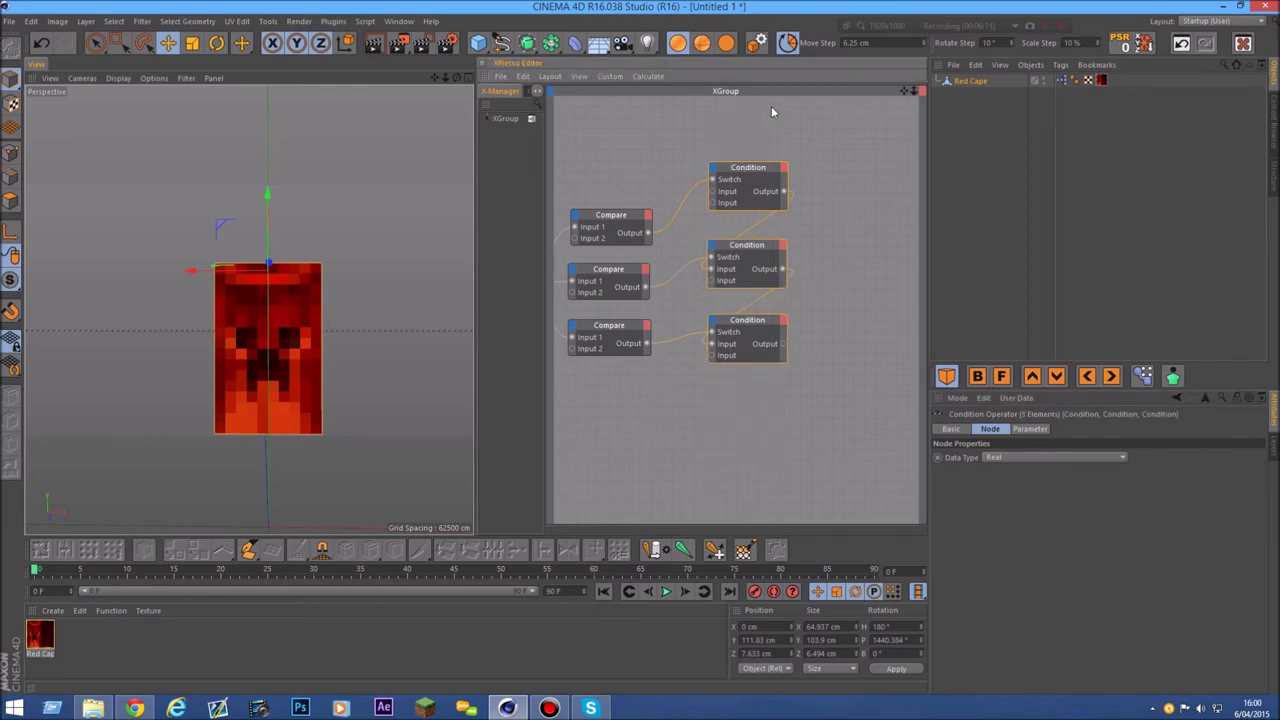
pyautogui.click(1030, 458)
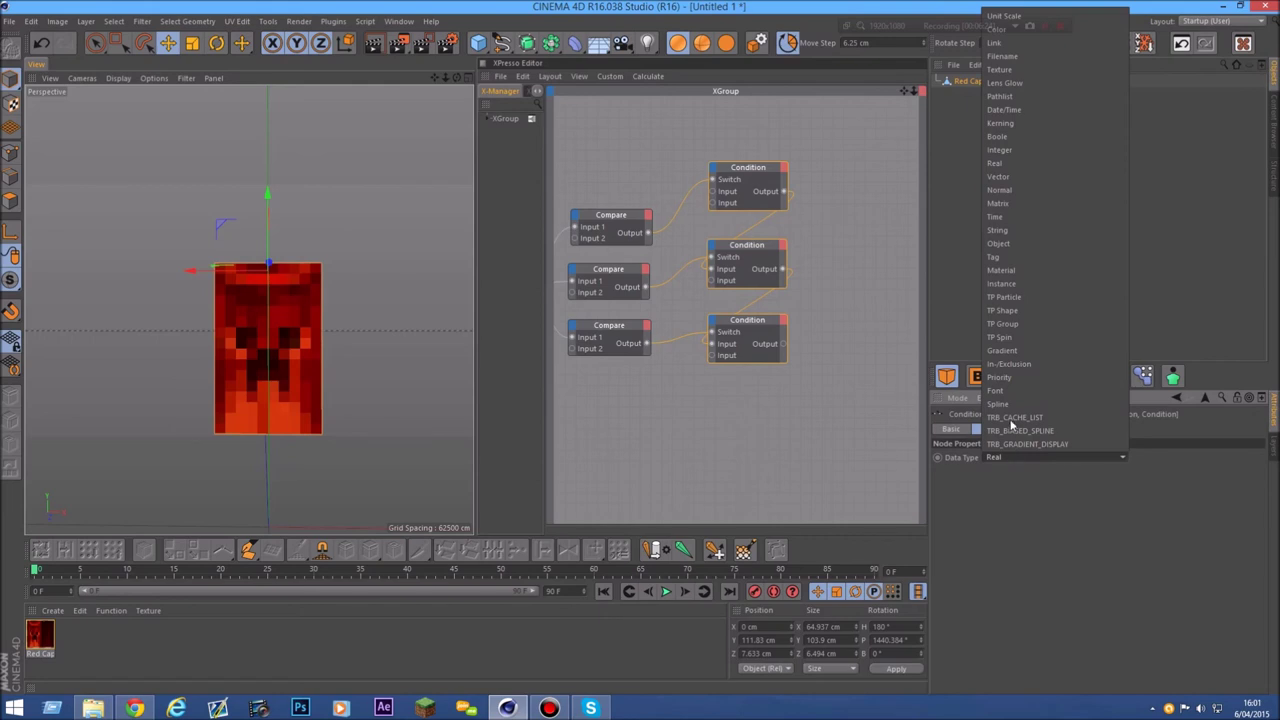
pyautogui.click(1013, 71)
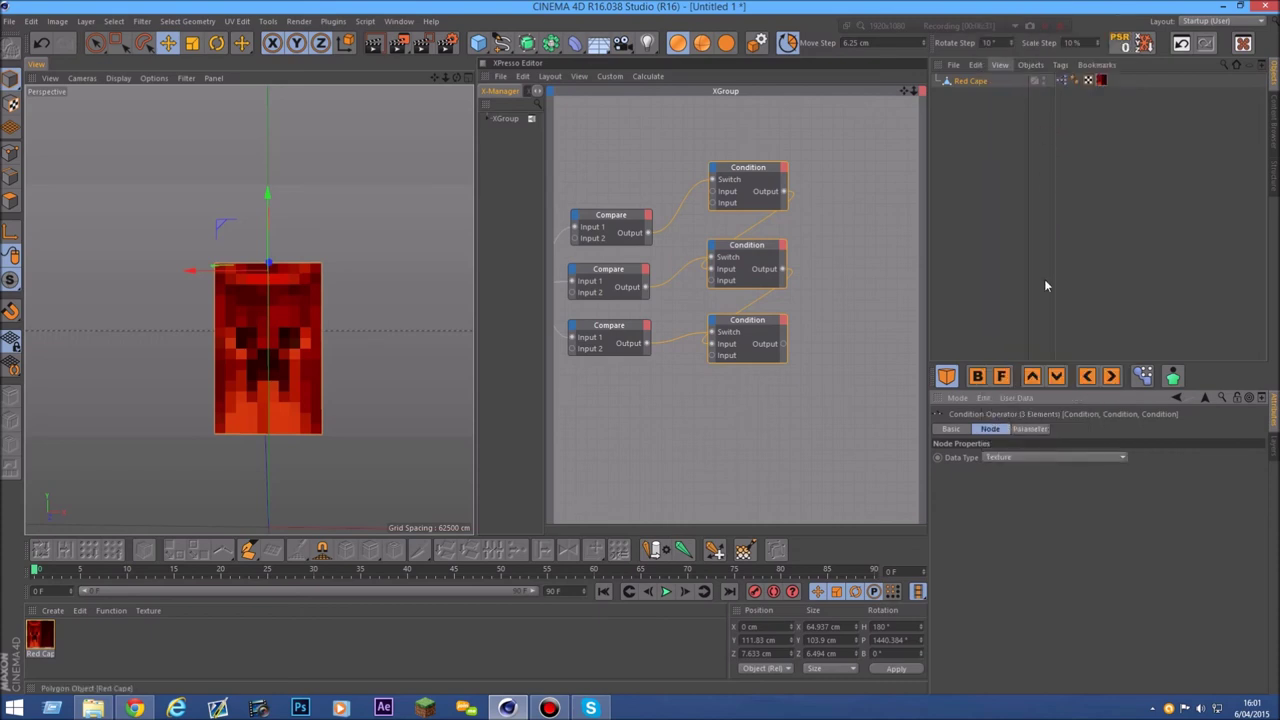
# - Assign 2011_Minecon.png from the Content Browser's tex folder to both Input [2] and Input [3] of the top Condition node
pyautogui.click(1038, 428)
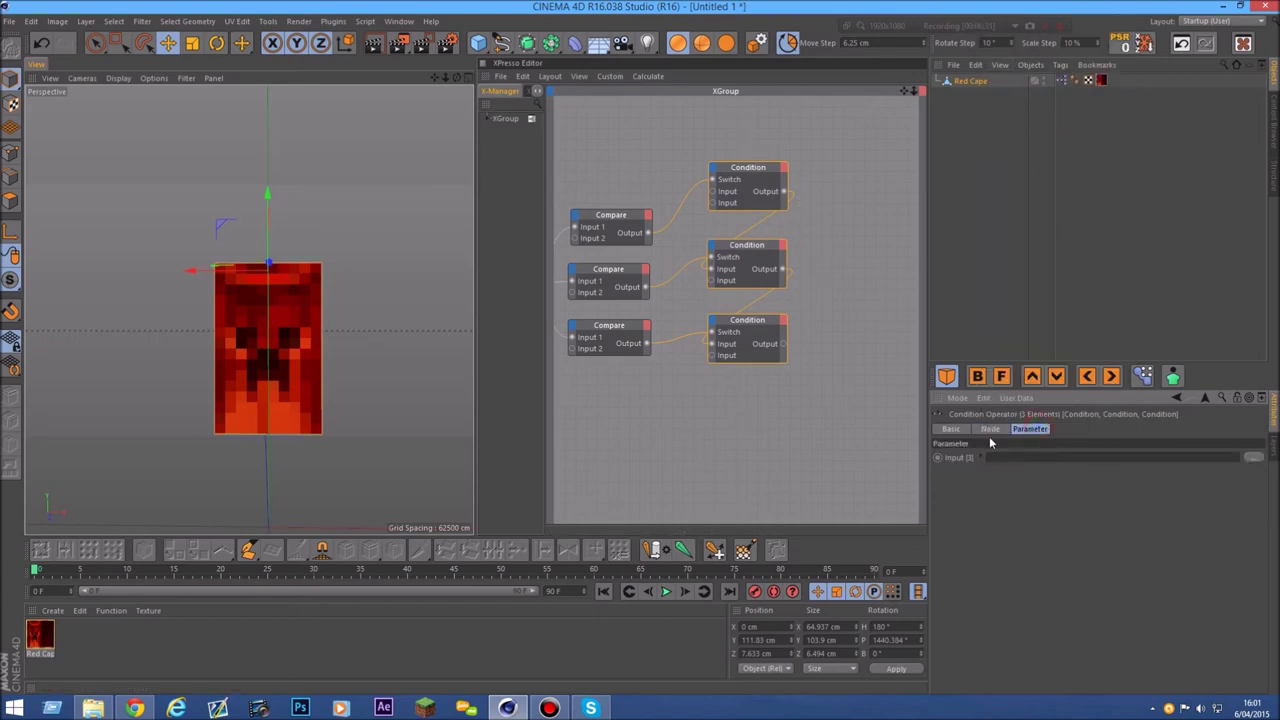
pyautogui.click(757, 167)
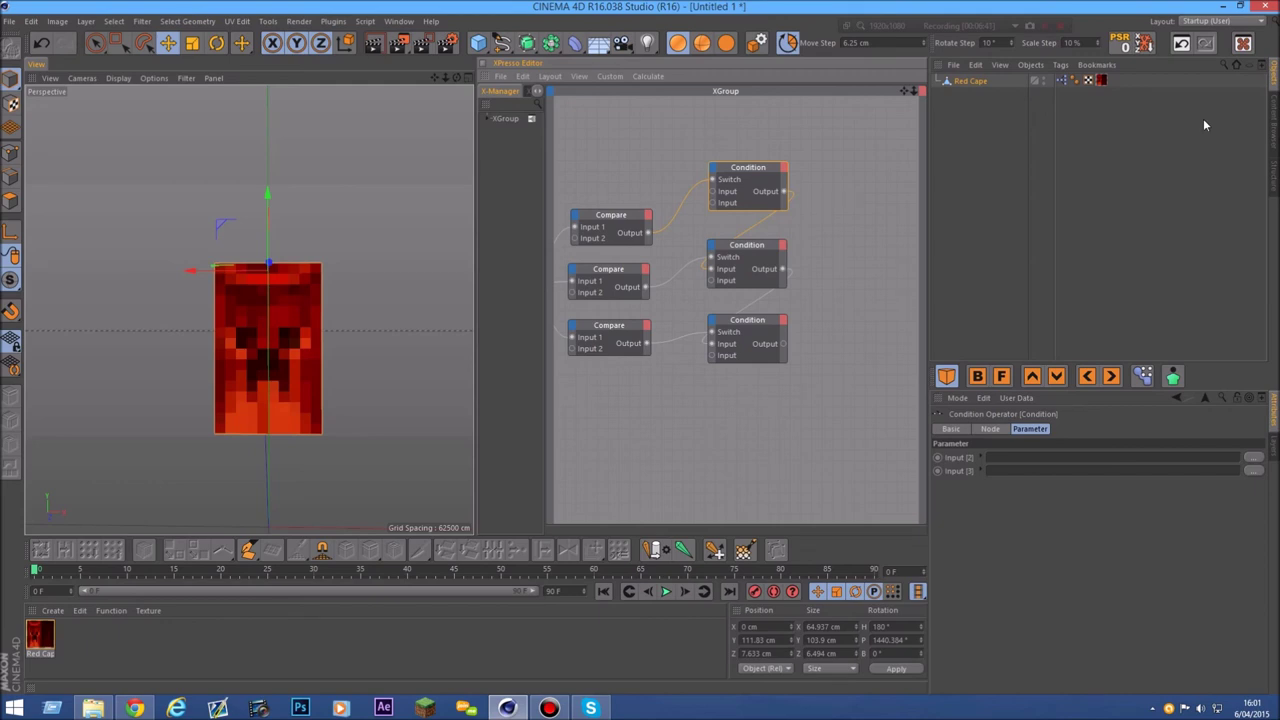
pyautogui.click(1272, 127)
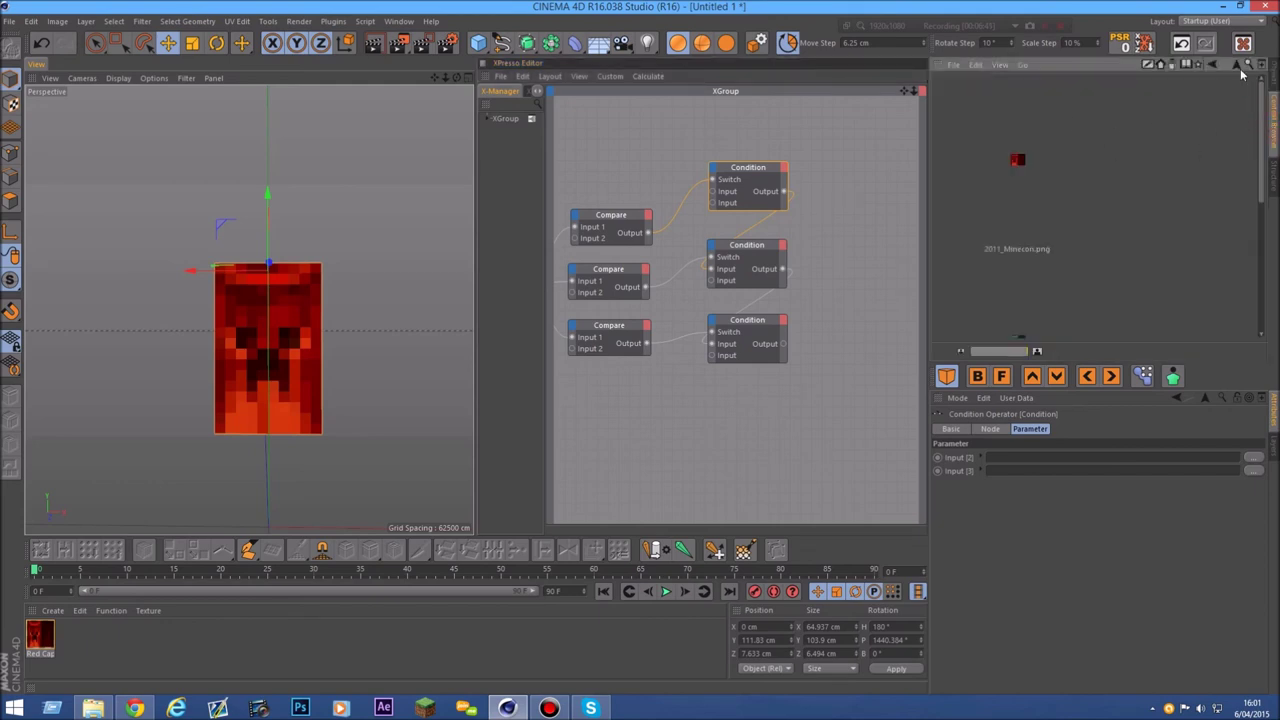
pyautogui.click(1237, 66)
pyautogui.doubleClick(1005, 156)
pyautogui.moveTo(1261, 135); pyautogui.dragTo(1194, 131)
pyautogui.moveTo(1018, 162); pyautogui.dragTo(1019, 166)
pyautogui.moveTo(893, 251); pyautogui.dragTo(1014, 458)
pyautogui.moveTo(887, 161); pyautogui.dragTo(1012, 471)
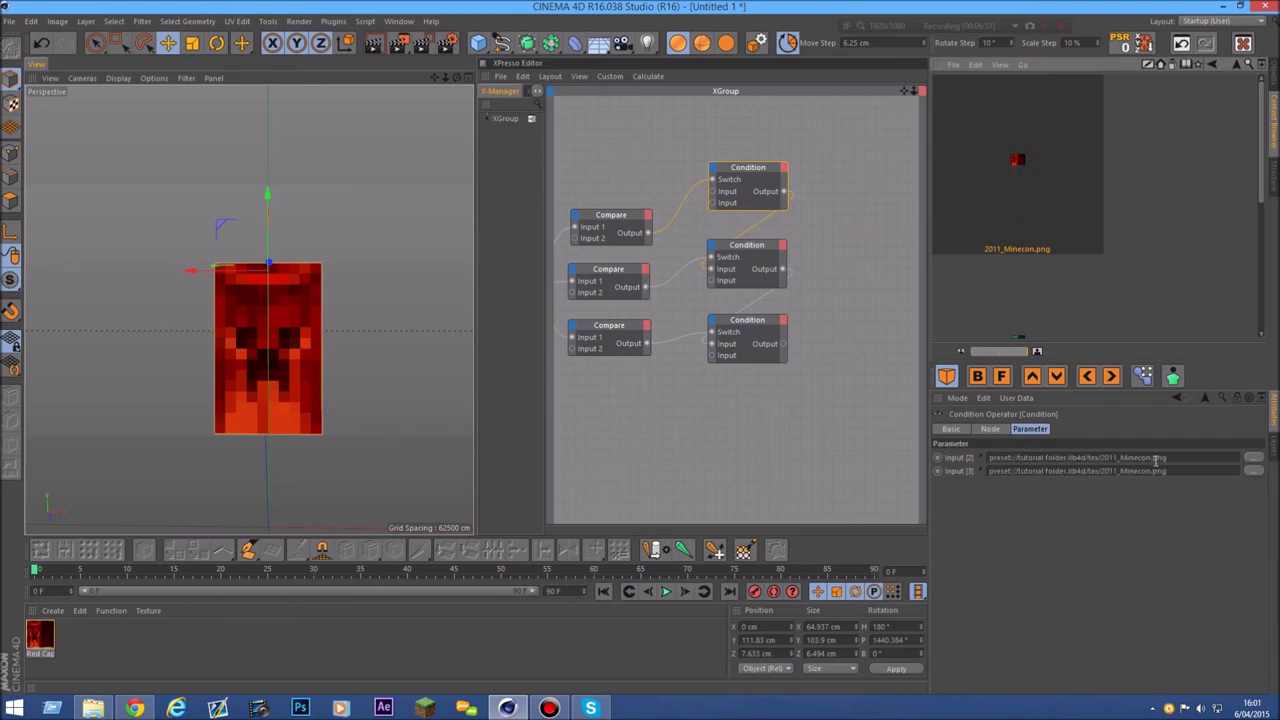
# - Assign 2013_Minecon.png from the Content Browser to Input [3] of the middle Condition node
pyautogui.click(749, 249)
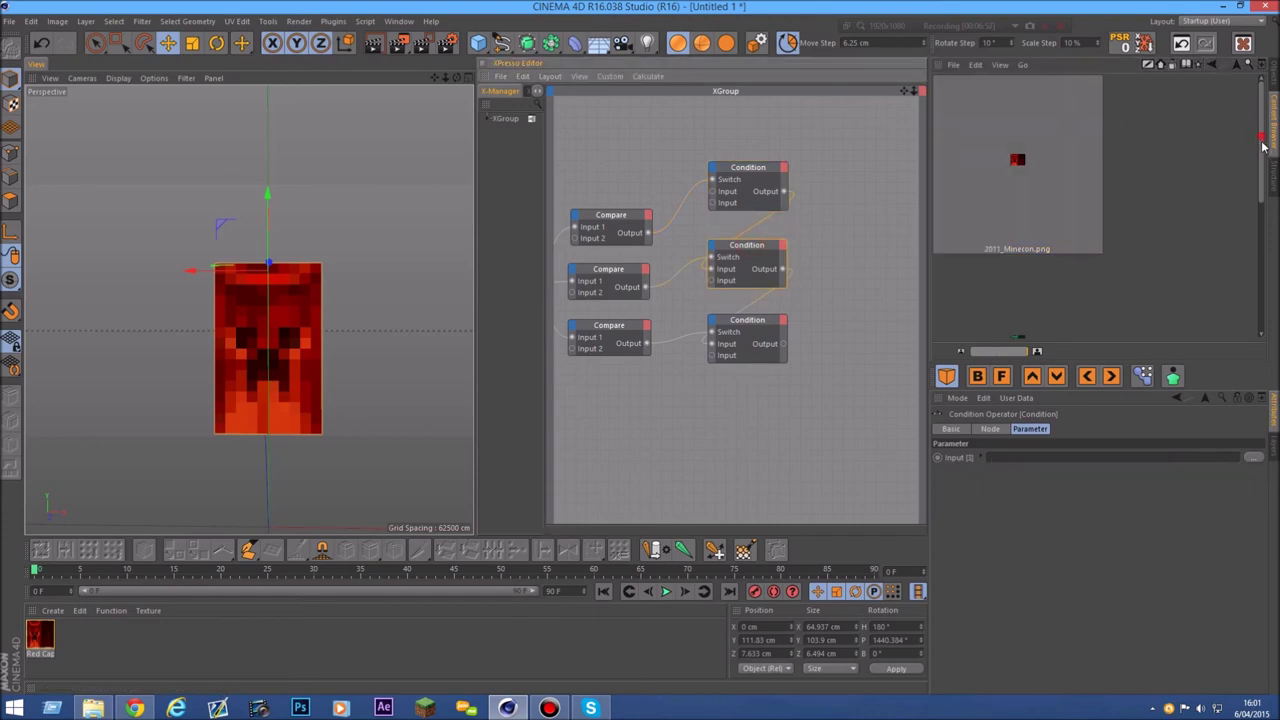
pyautogui.scroll(-2, 1262, 147)
pyautogui.click(740, 172)
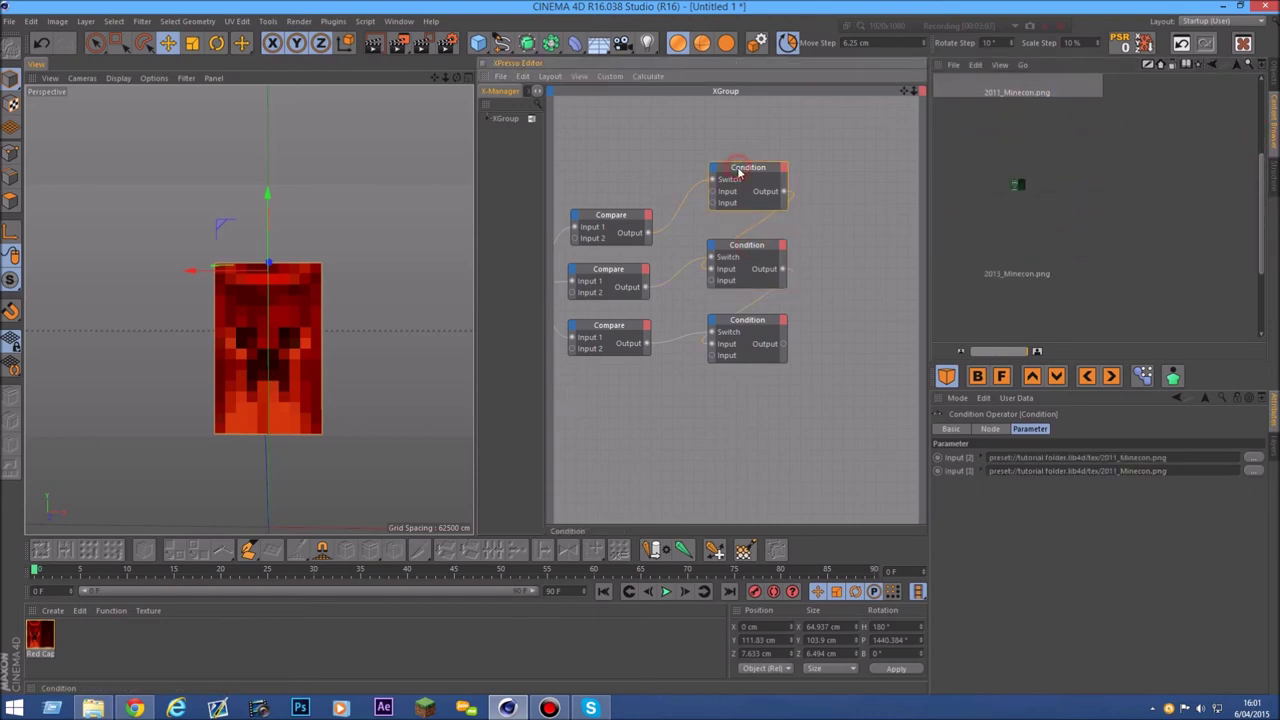
pyautogui.scroll(2, 1261, 203)
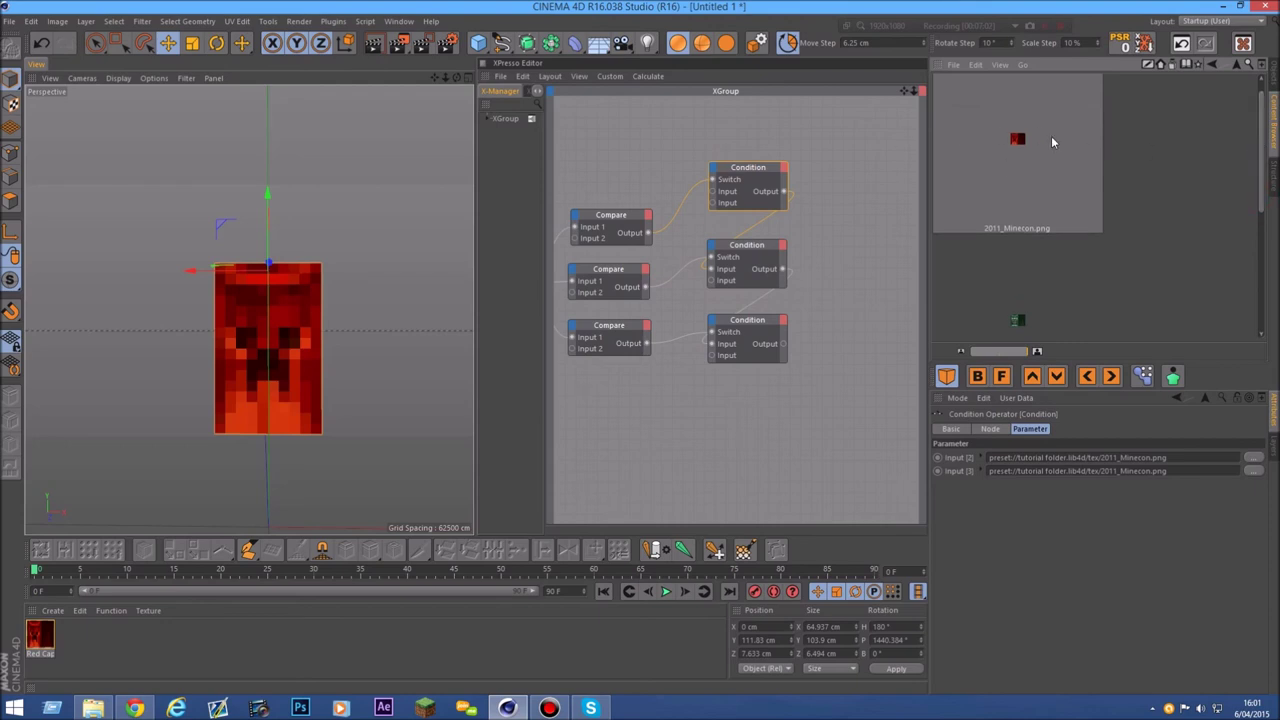
pyautogui.click(745, 247)
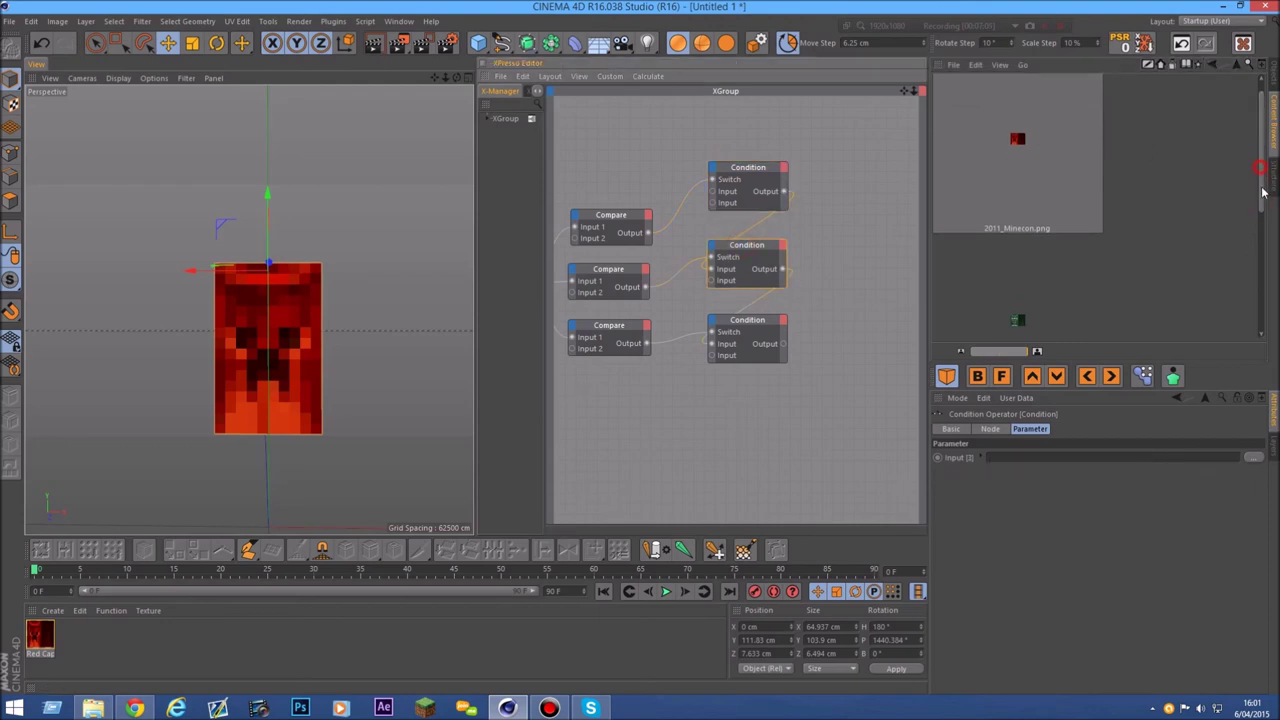
pyautogui.scroll(-2, 1023, 194)
pyautogui.moveTo(1020, 200); pyautogui.dragTo(879, 213)
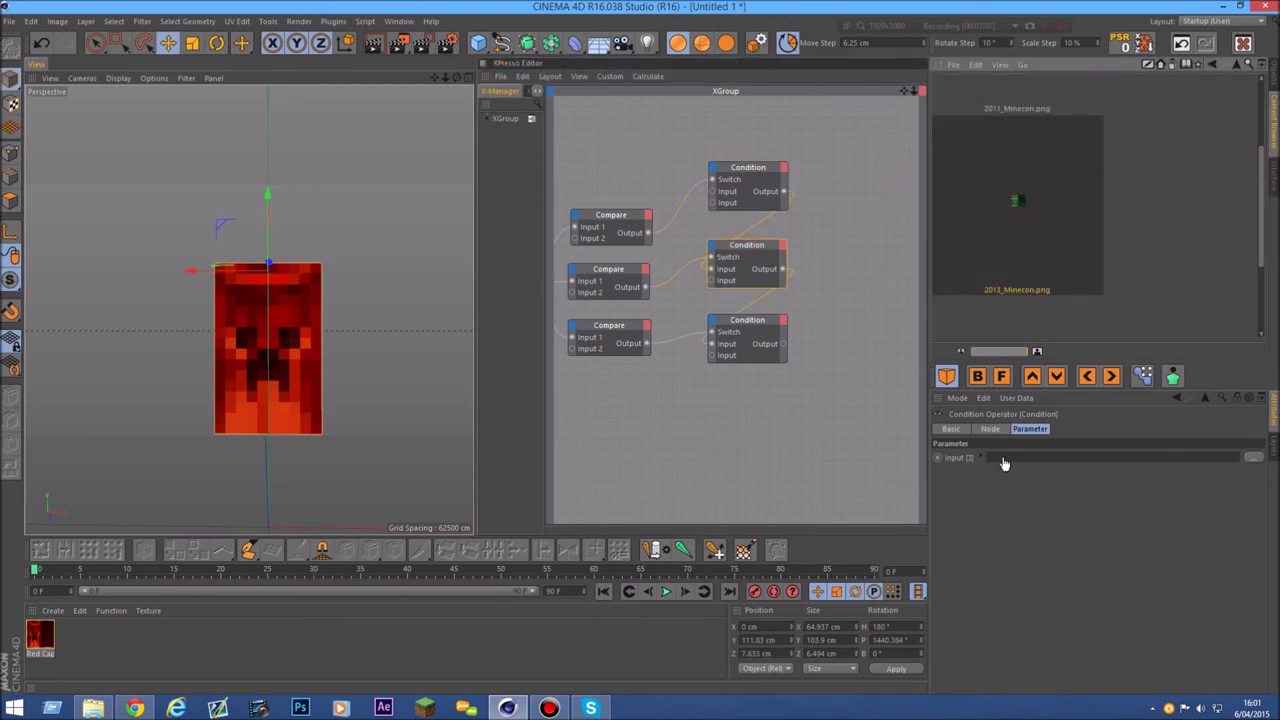
pyautogui.moveTo(1003, 457); pyautogui.dragTo(1004, 457)
pyautogui.scroll(-2, 1260, 230)
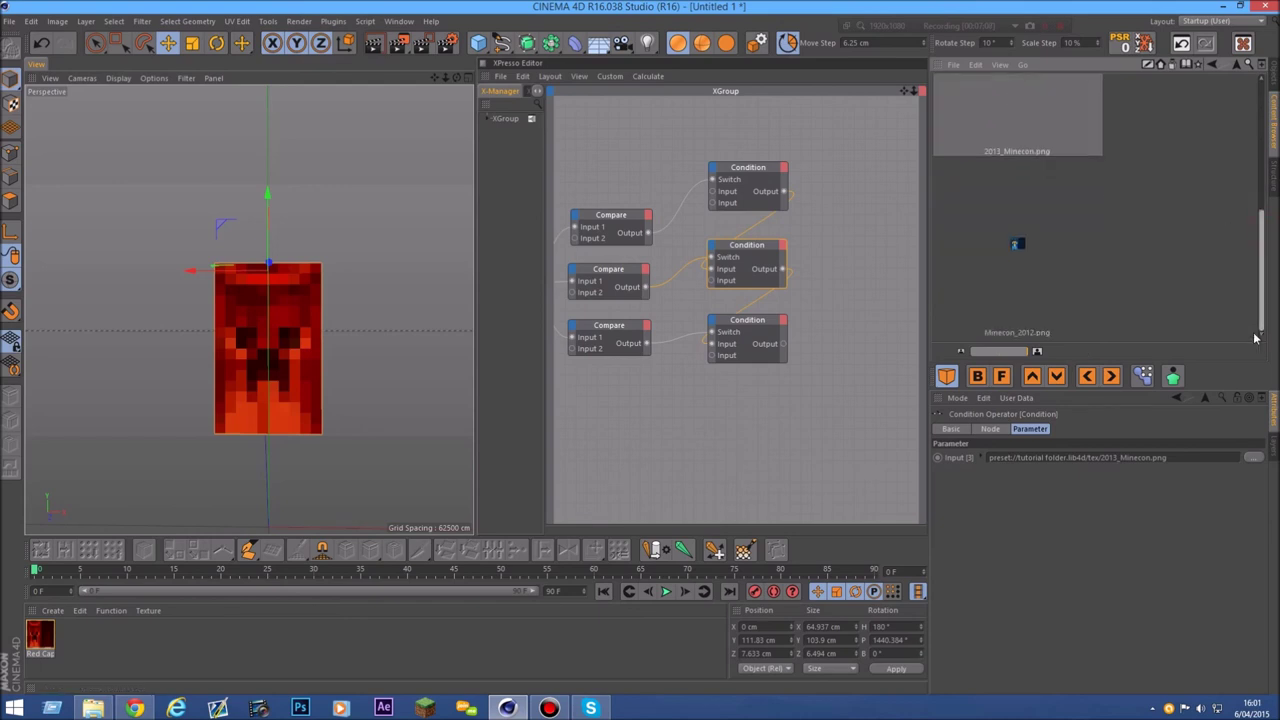
# - Assign Minecon_2012.png from the Content Browser to Input [3] of the bottom Condition node
pyautogui.click(762, 322)
pyautogui.moveTo(1018, 247); pyautogui.dragTo(949, 251)
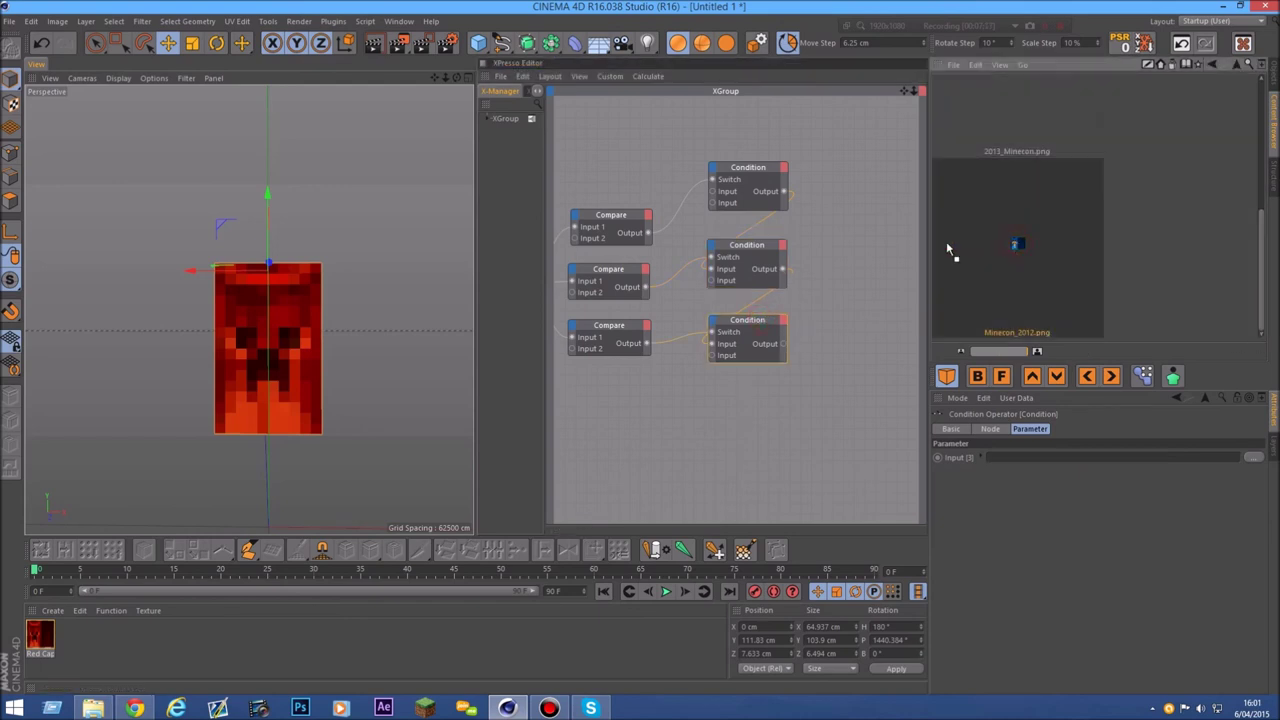
pyautogui.moveTo(1055, 463); pyautogui.dragTo(1055, 458)
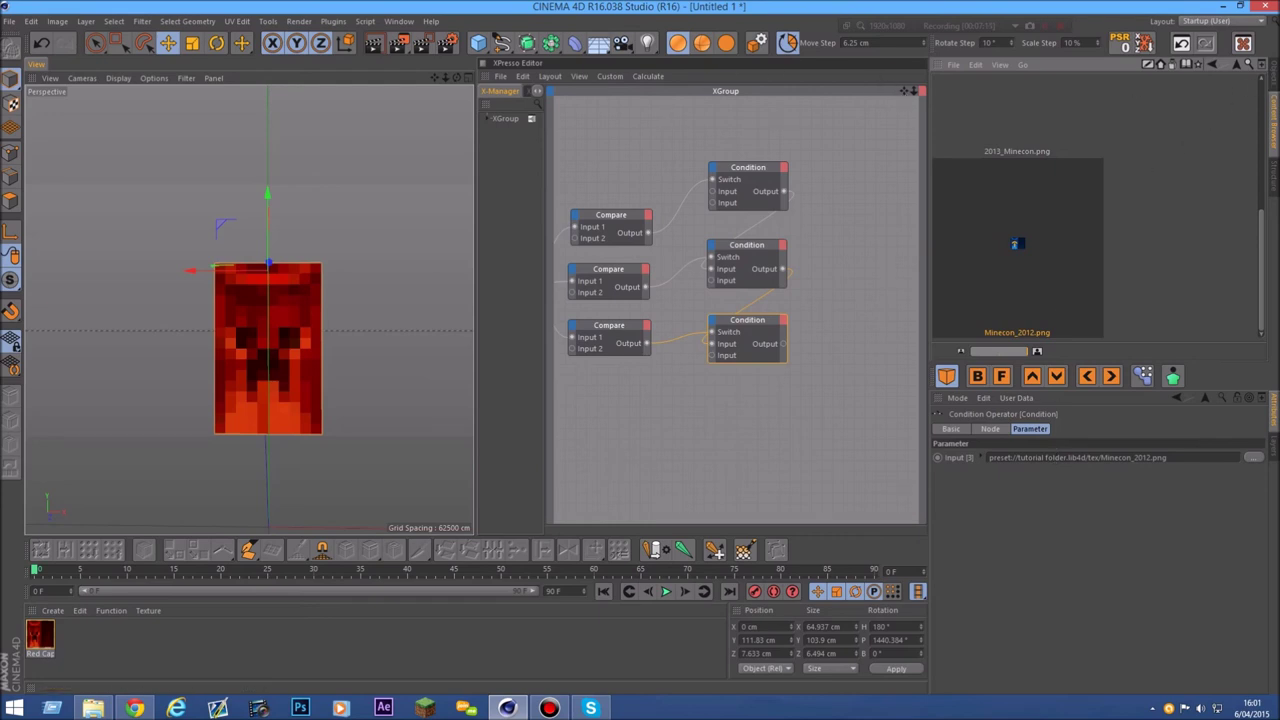
pyautogui.moveTo(904, 92)
pyautogui.mouseDown()
pyautogui.moveTo(918, 72)
pyautogui.moveTo(918, 98)
pyautogui.moveTo(911, 72)
pyautogui.moveTo(883, 85)
pyautogui.mouseUp()
pyautogui.click(1275, 73)
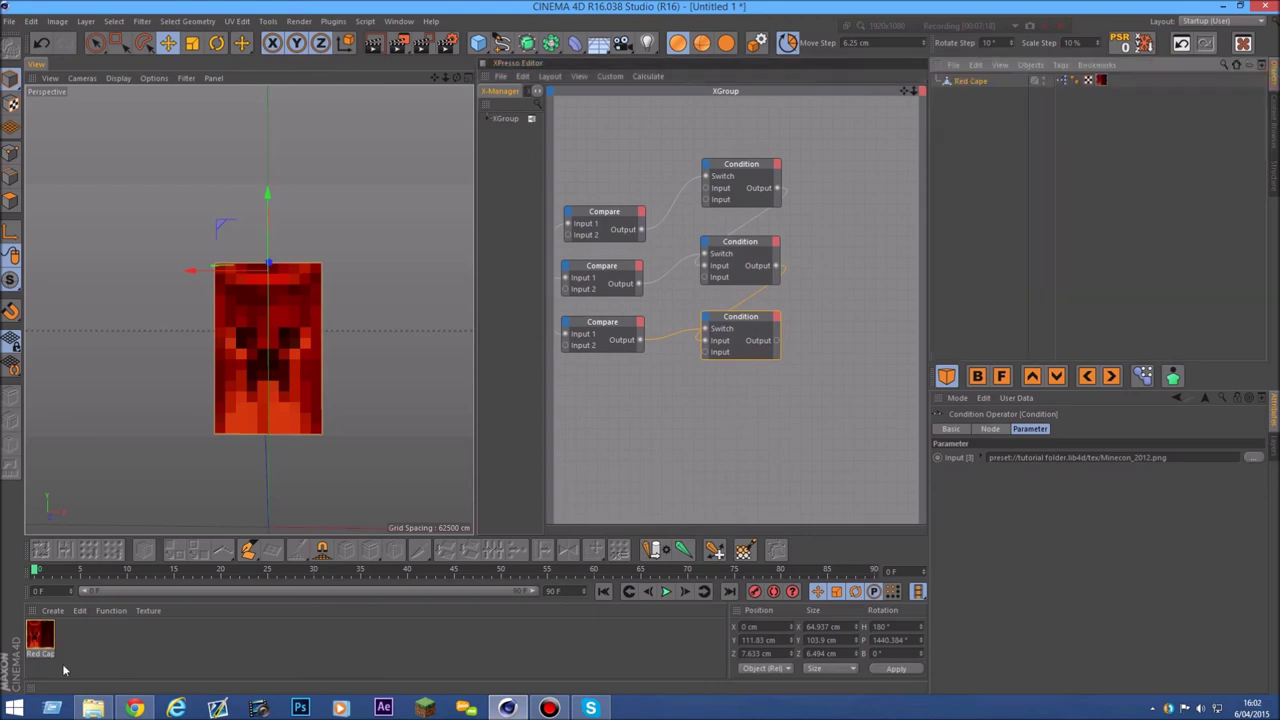
pyautogui.click(48, 636)
pyautogui.moveTo(42, 648); pyautogui.dragTo(836, 340)
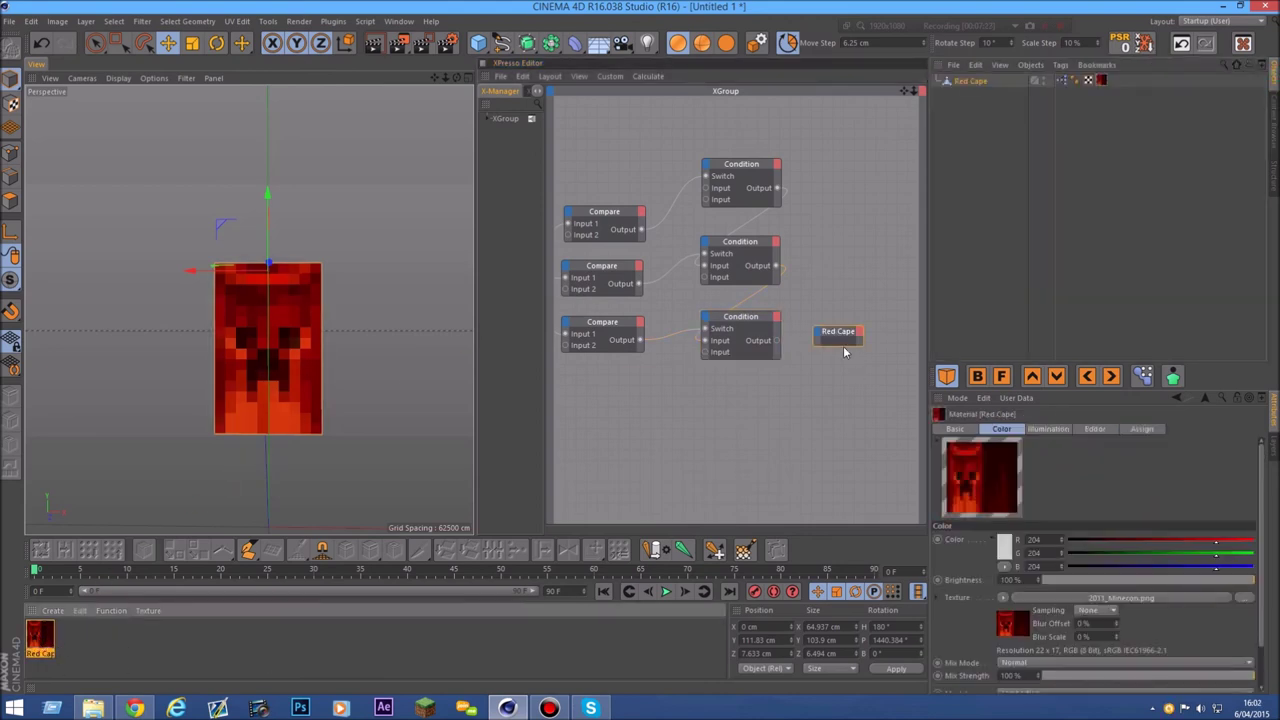
pyautogui.click(845, 385)
pyautogui.press('Delete')
# - Add the Red Cape material's color texture to the XPresso graph as a Bitmap node and close the Material Editor
pyautogui.doubleClick(40, 636)
pyautogui.moveTo(410, 88); pyautogui.dragTo(419, 188)
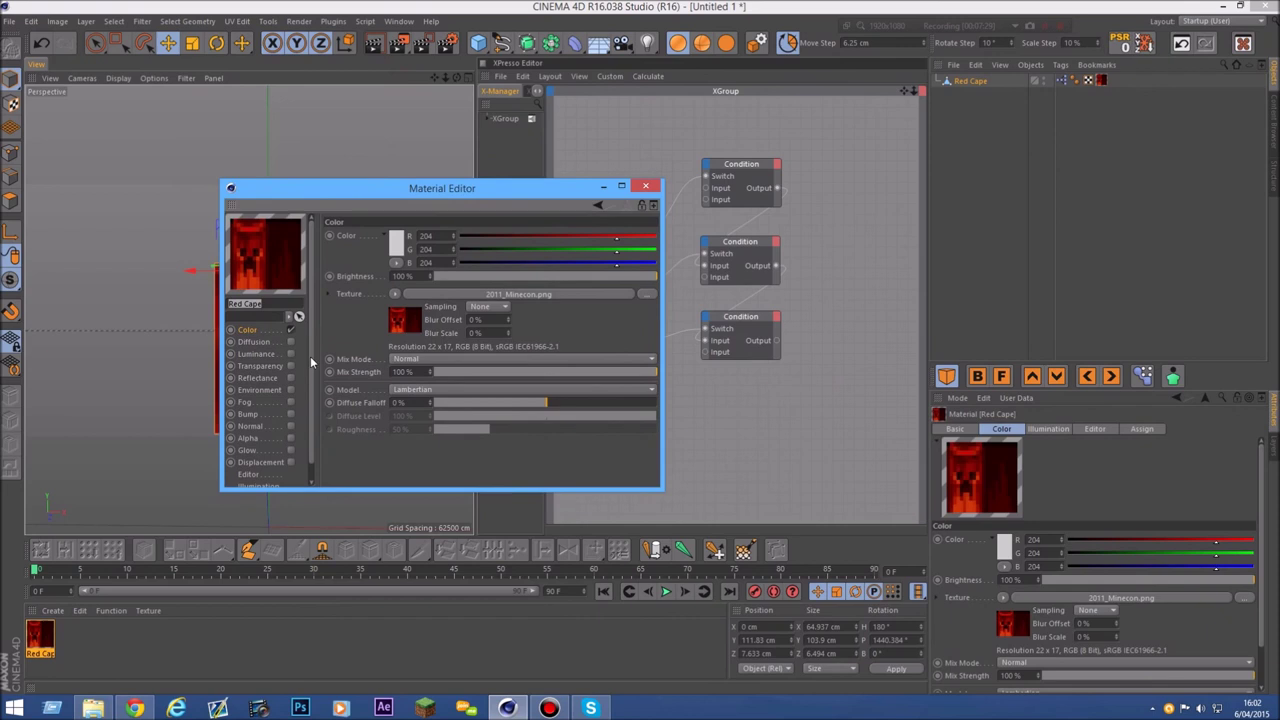
pyautogui.click(407, 321)
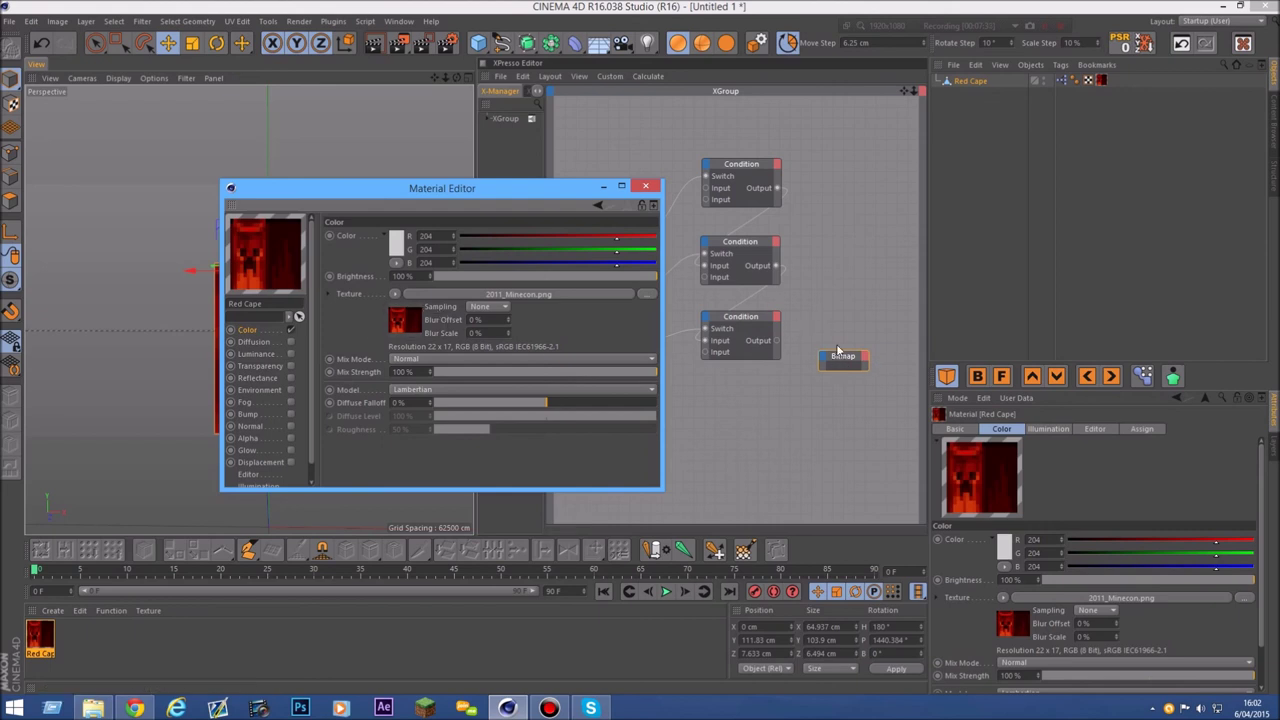
pyautogui.click(824, 356)
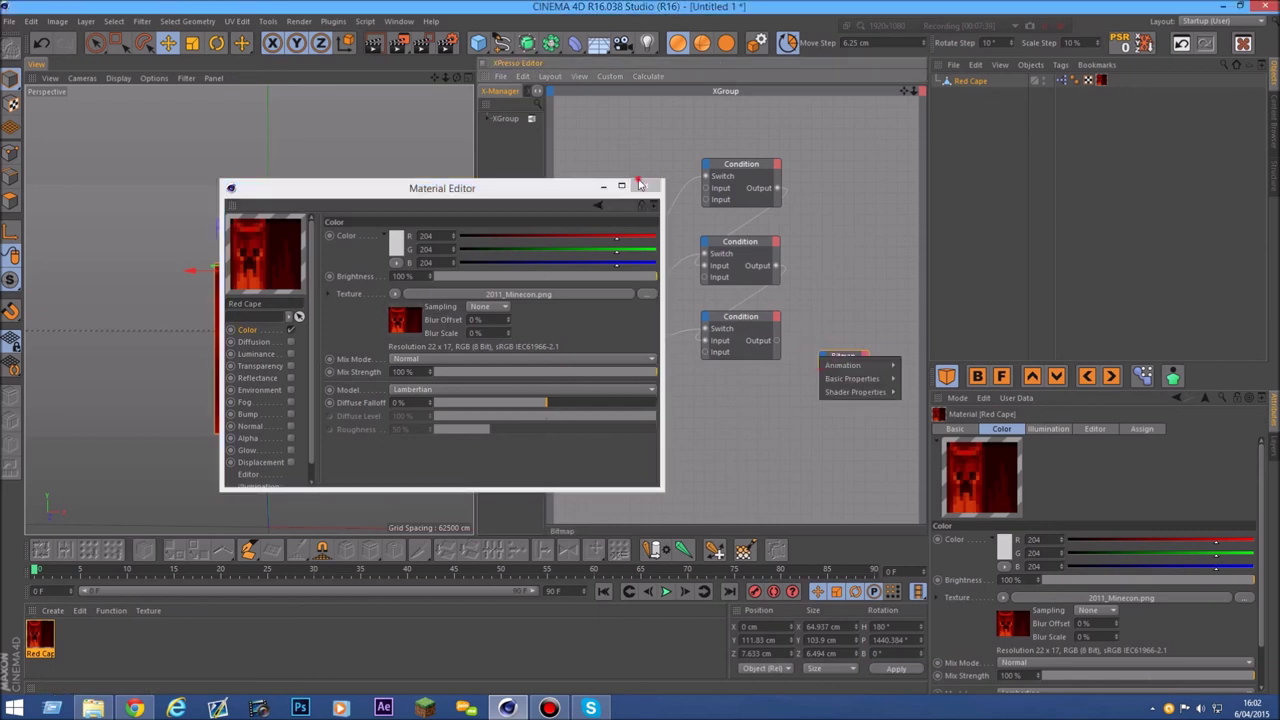
pyautogui.click(641, 185)
pyautogui.click(641, 185)
# - Add the File shader property as an input port on the Bitmap node
pyautogui.click(822, 358)
pyautogui.moveTo(838, 370)
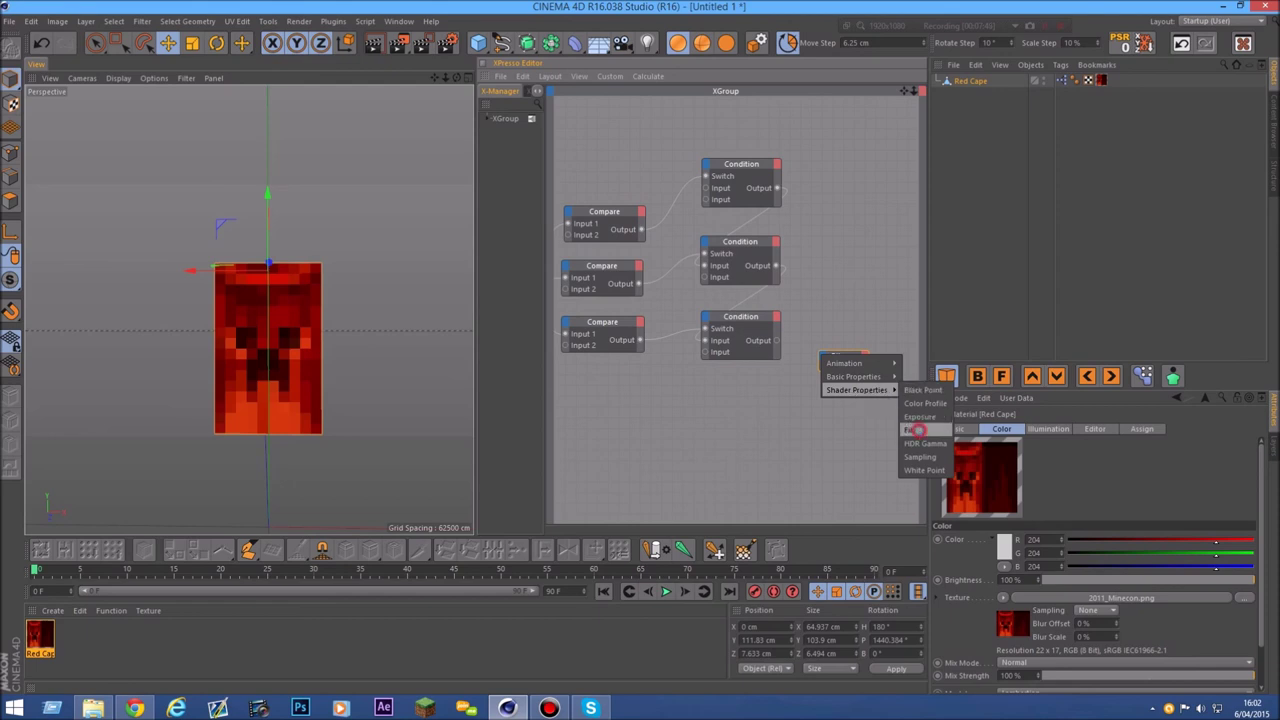
pyautogui.click(912, 429)
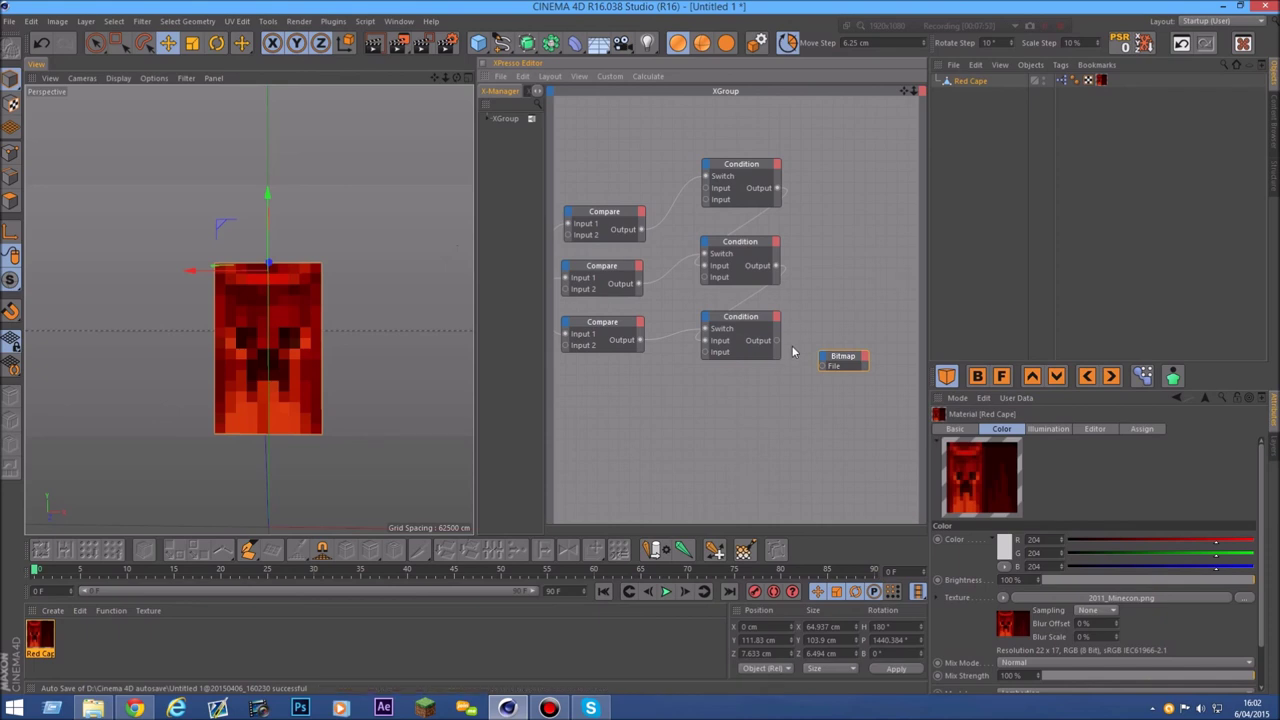
# - Review the File property in the Red Cape texture's shader settings, and link the bottom Condition node's Output to the Bitmap node's File input
pyautogui.doubleClick(39, 634)
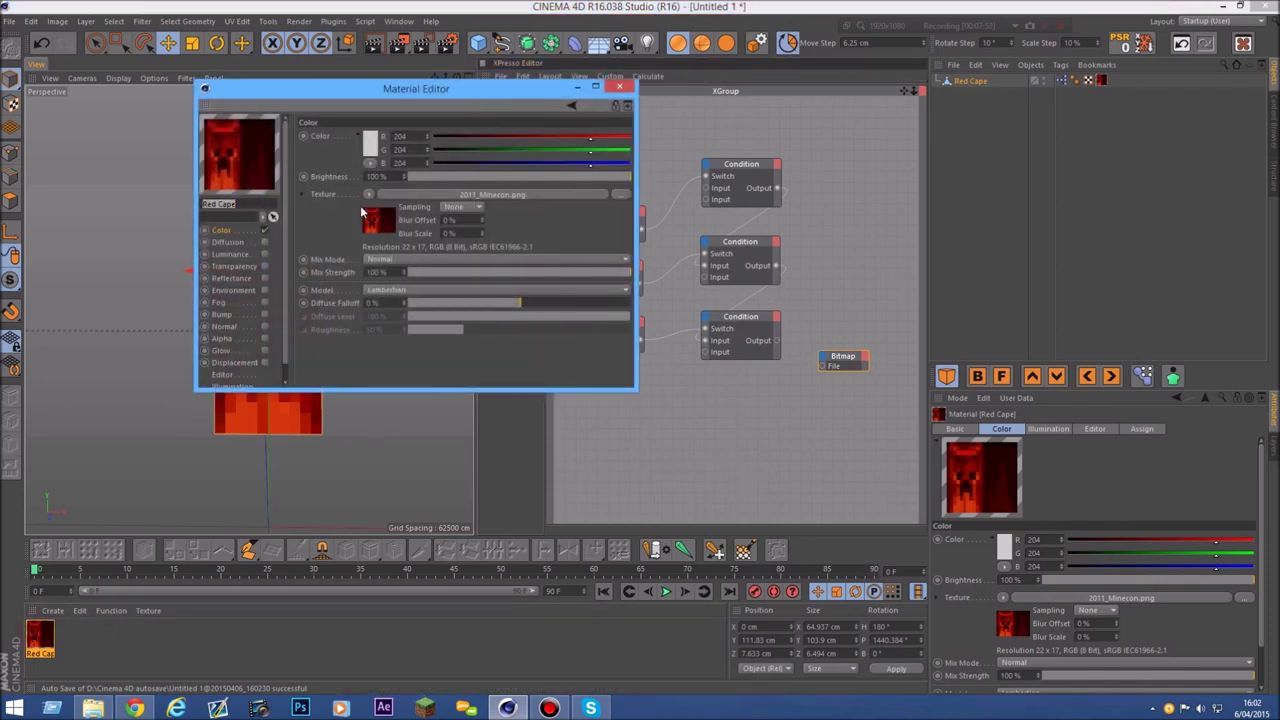
pyautogui.click(305, 194)
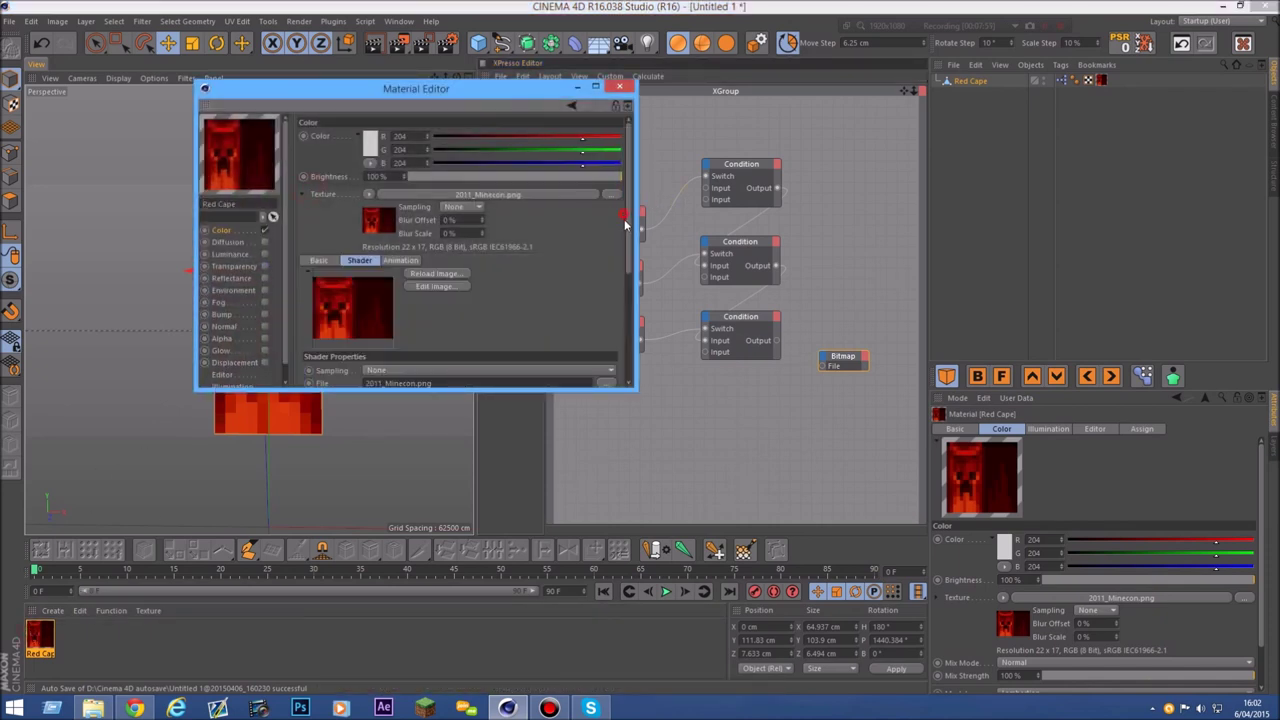
pyautogui.scroll(-3, 630, 240)
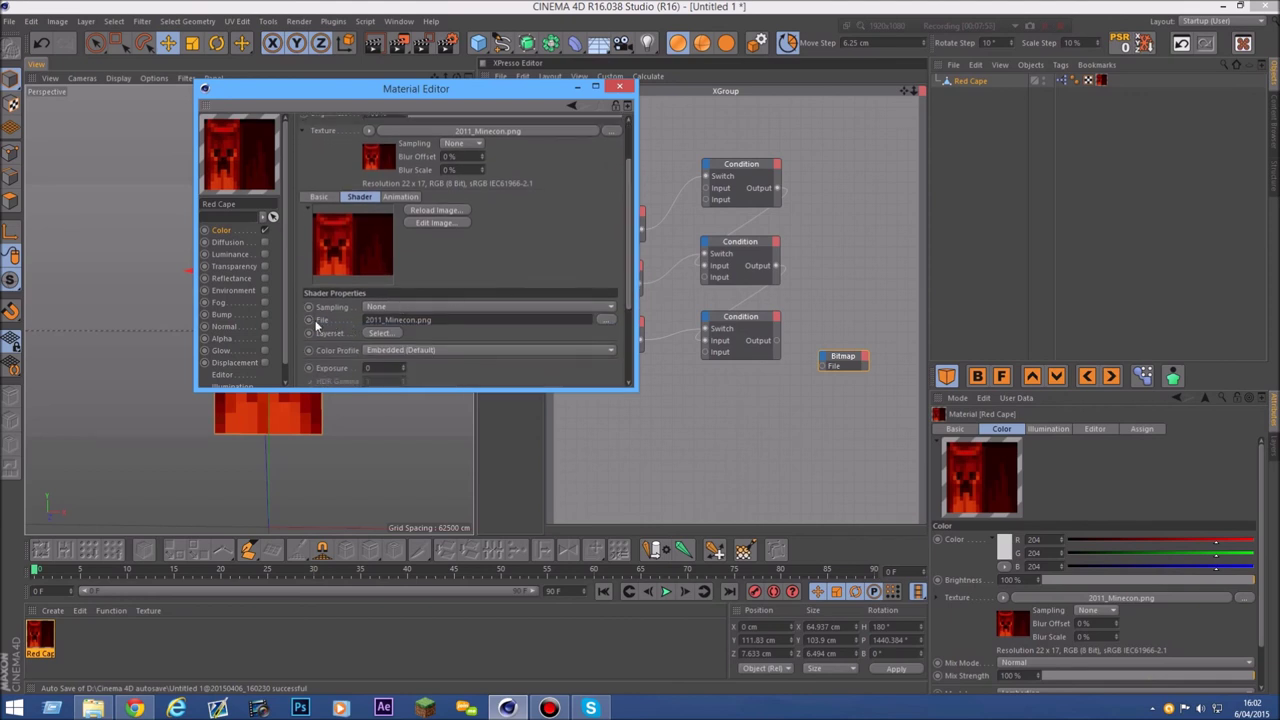
pyautogui.click(618, 88)
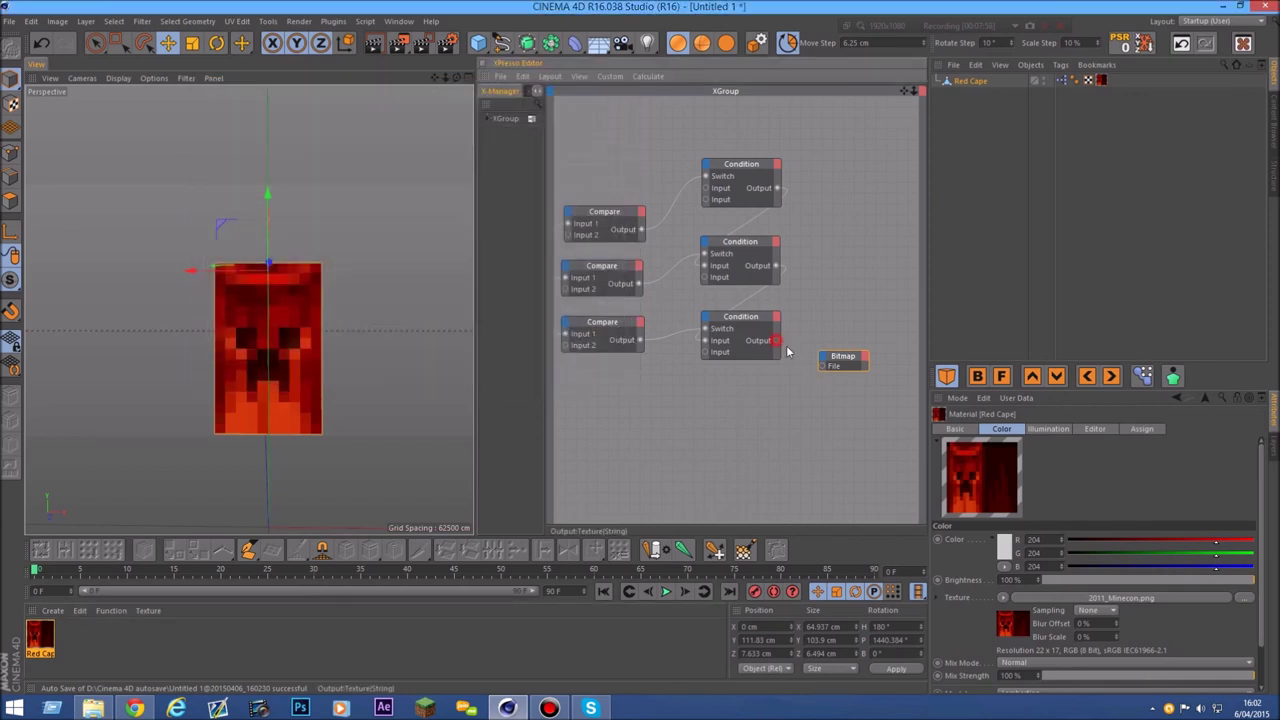
pyautogui.moveTo(823, 369); pyautogui.dragTo(823, 367)
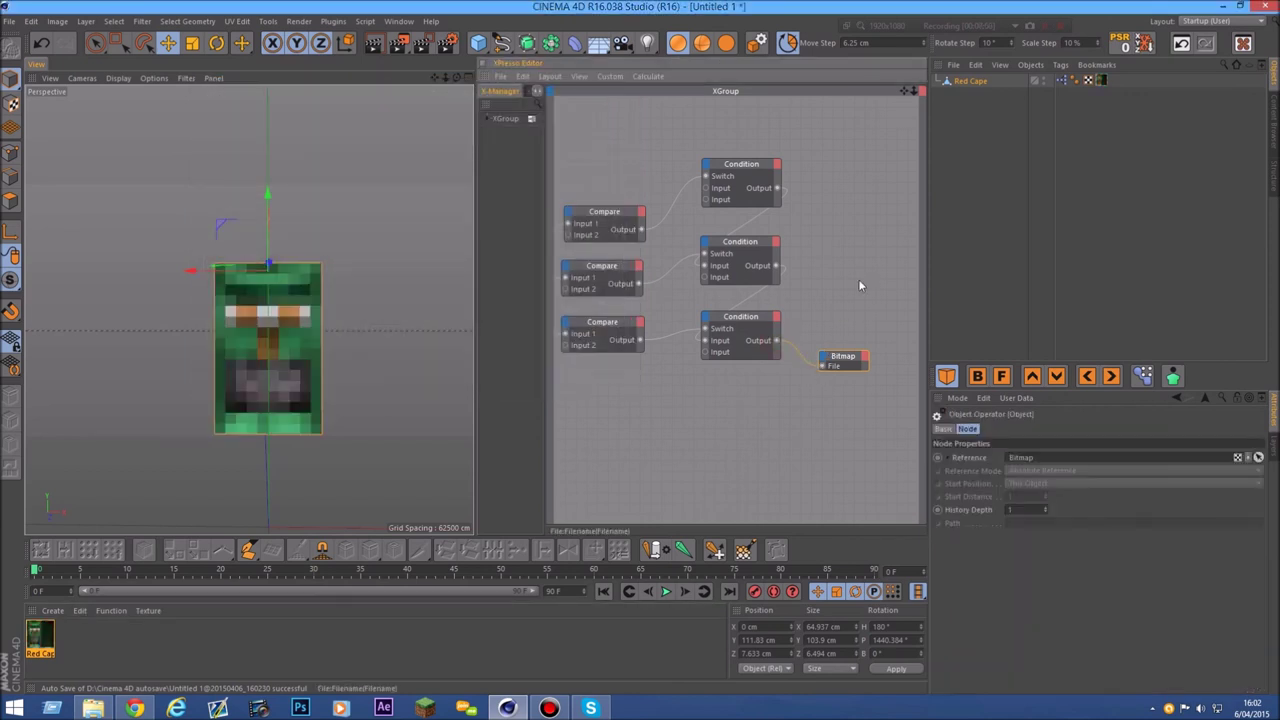
# - Test the Red Cape object's Texture slider by moving it through its range up to 3 with the cape framed in the viewport
pyautogui.click(1022, 77)
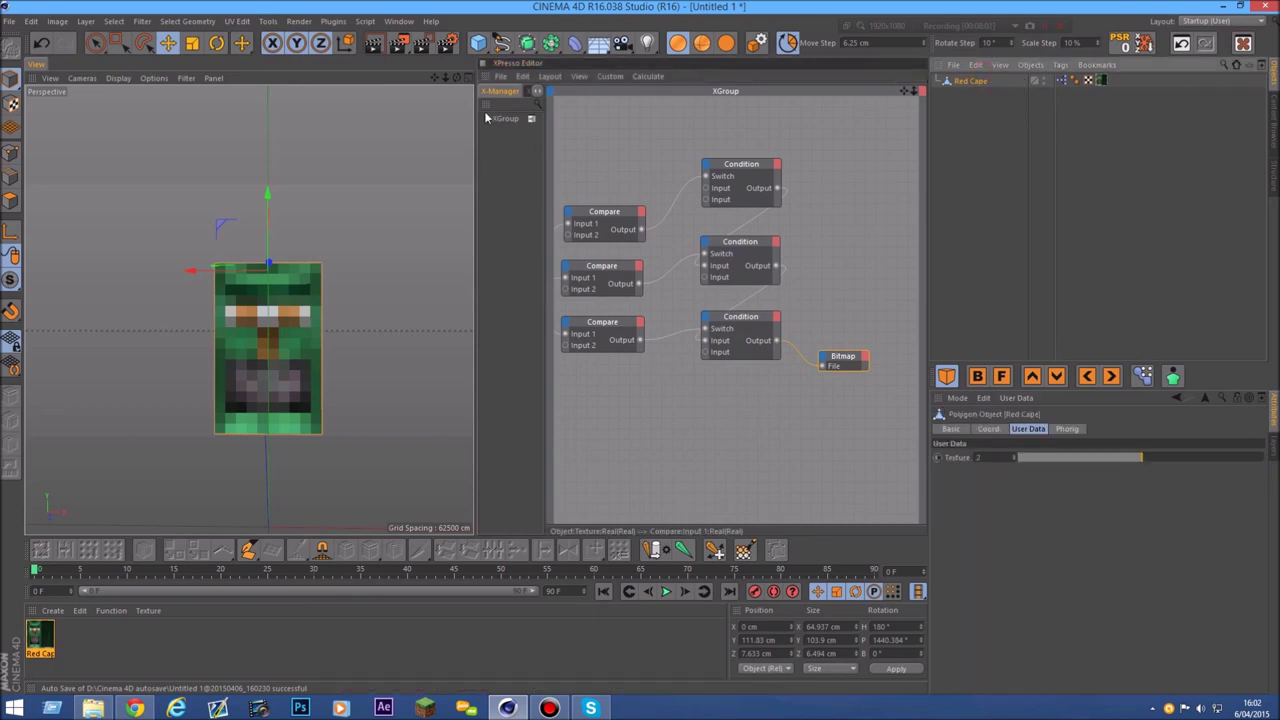
pyautogui.moveTo(457, 77); pyautogui.dragTo(401, 62)
pyautogui.scroll(4, 175, 340)
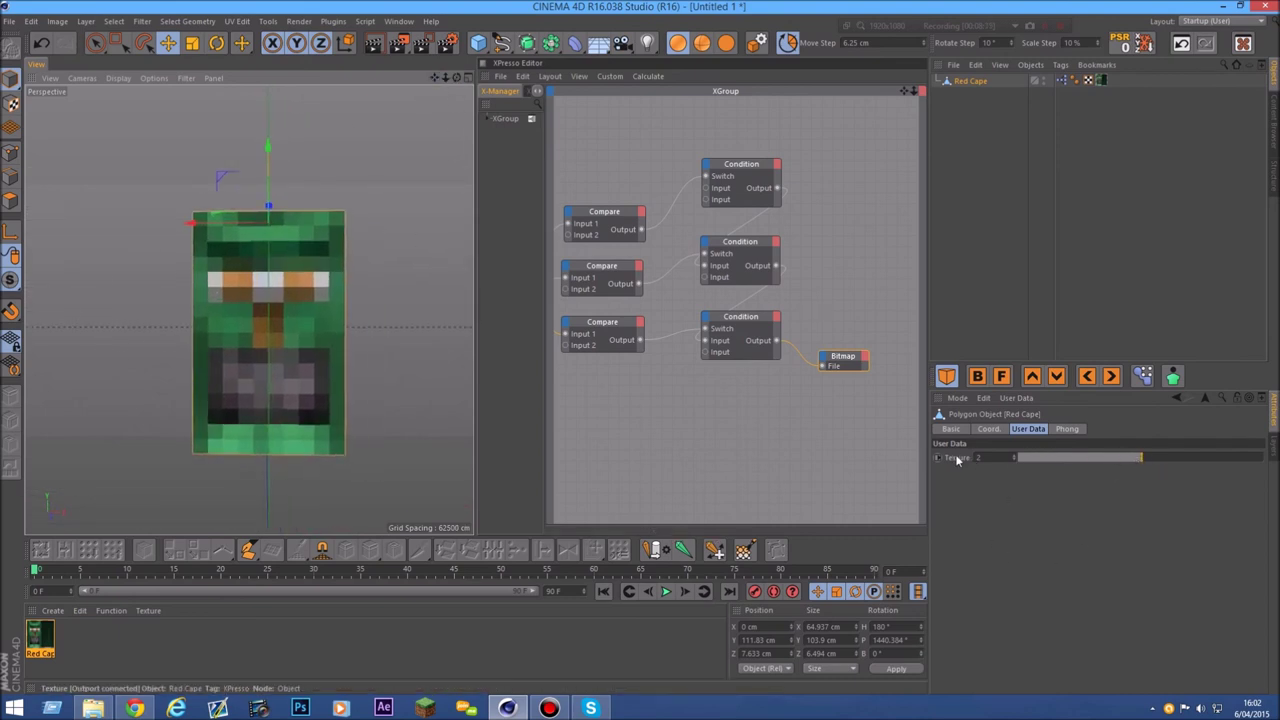
pyautogui.moveTo(1141, 459); pyautogui.dragTo(1178, 456)
pyautogui.moveTo(1045, 459); pyautogui.dragTo(1188, 460)
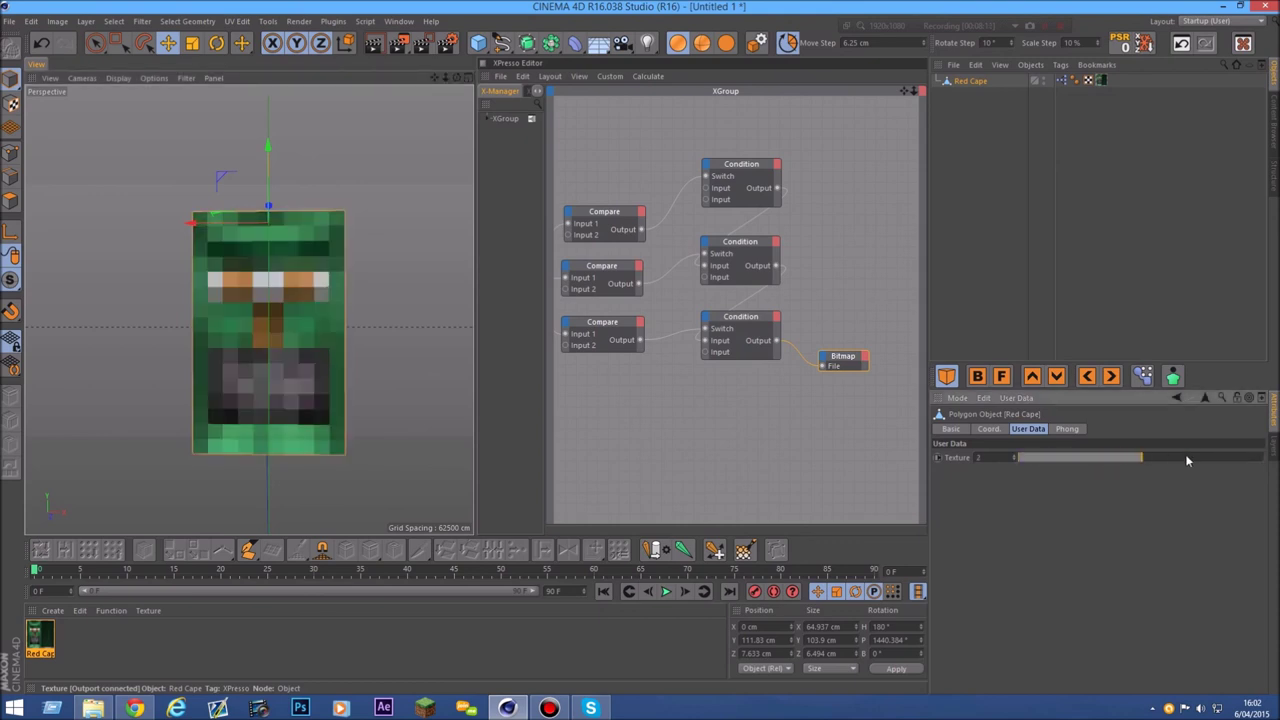
pyautogui.moveTo(457, 78); pyautogui.dragTo(245, 80)
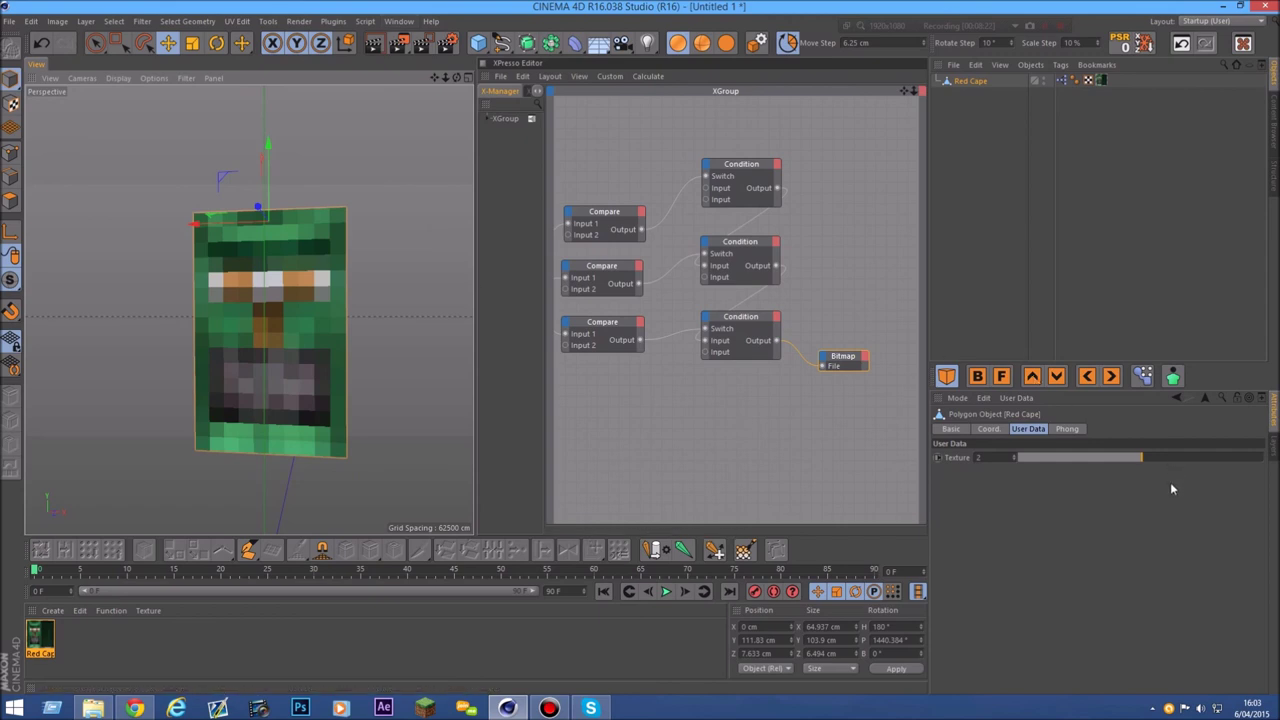
pyautogui.moveTo(457, 78); pyautogui.dragTo(325, 87)
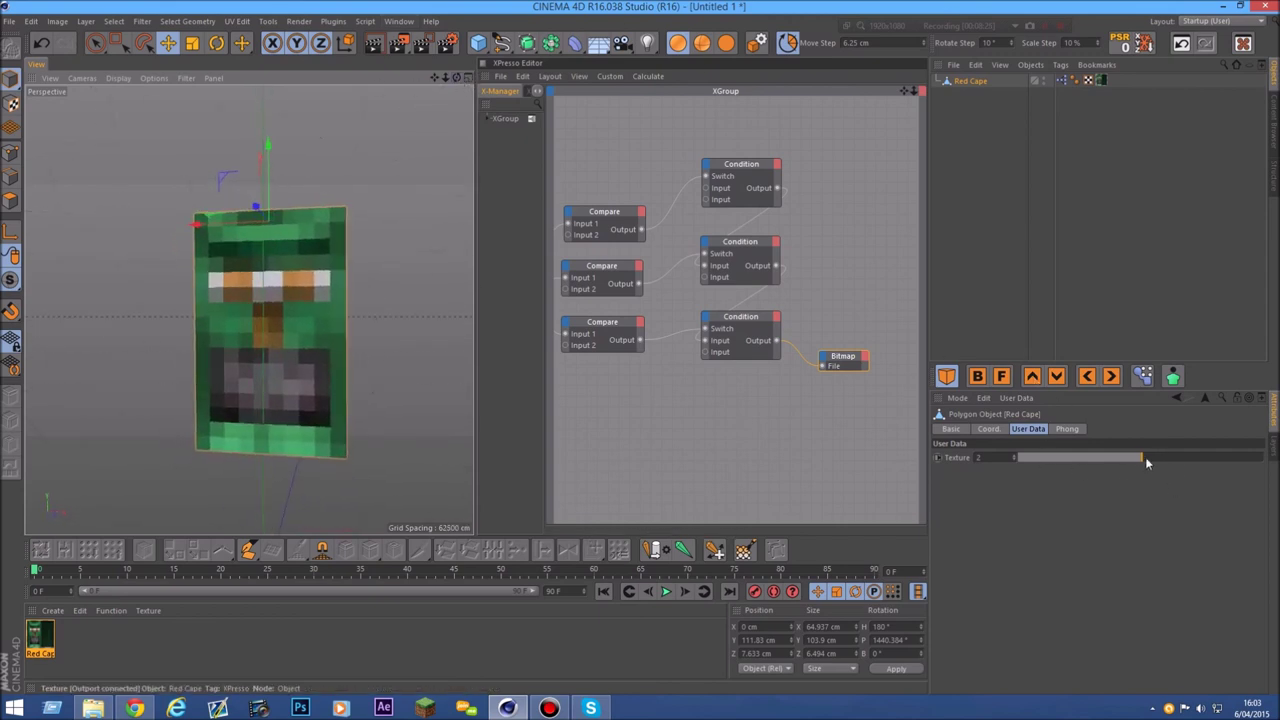
pyautogui.moveTo(1140, 460); pyautogui.dragTo(1262, 458)
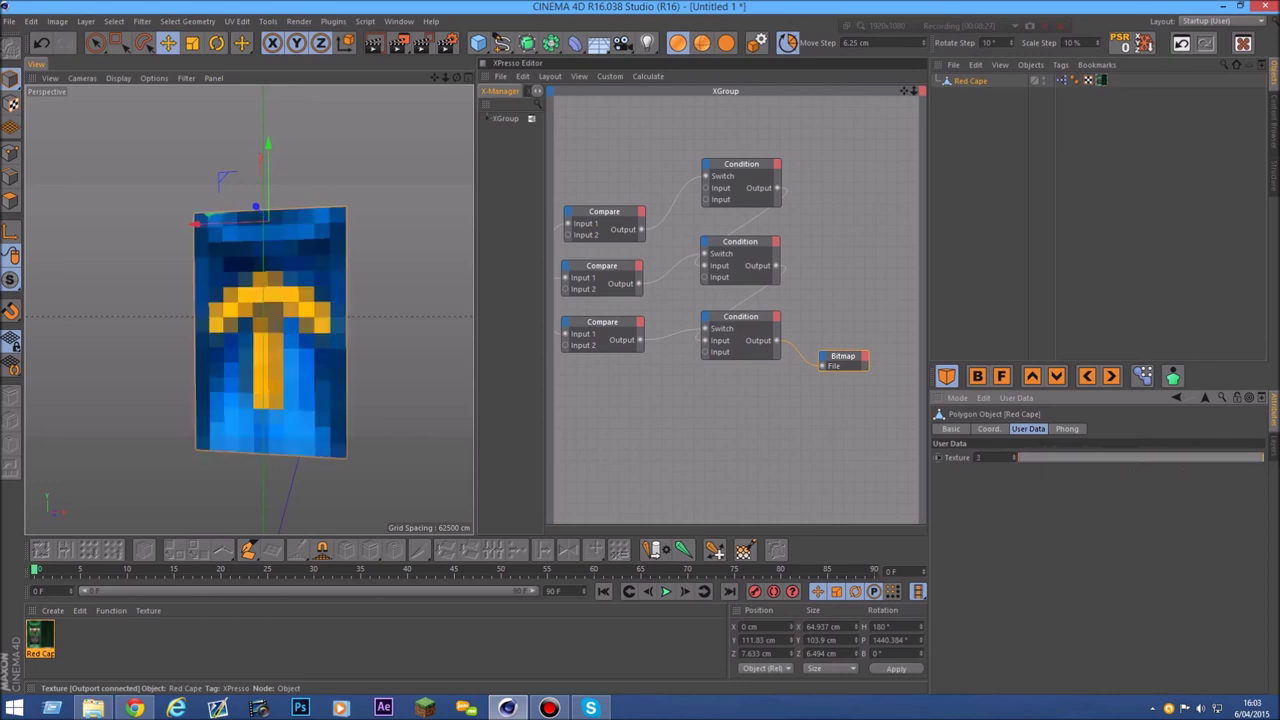
# - Close the XPresso Editor and switch the cape's Texture slider down to 1 and back up, viewing the cape at an angle
pyautogui.click(482, 63)
pyautogui.click(508, 284)
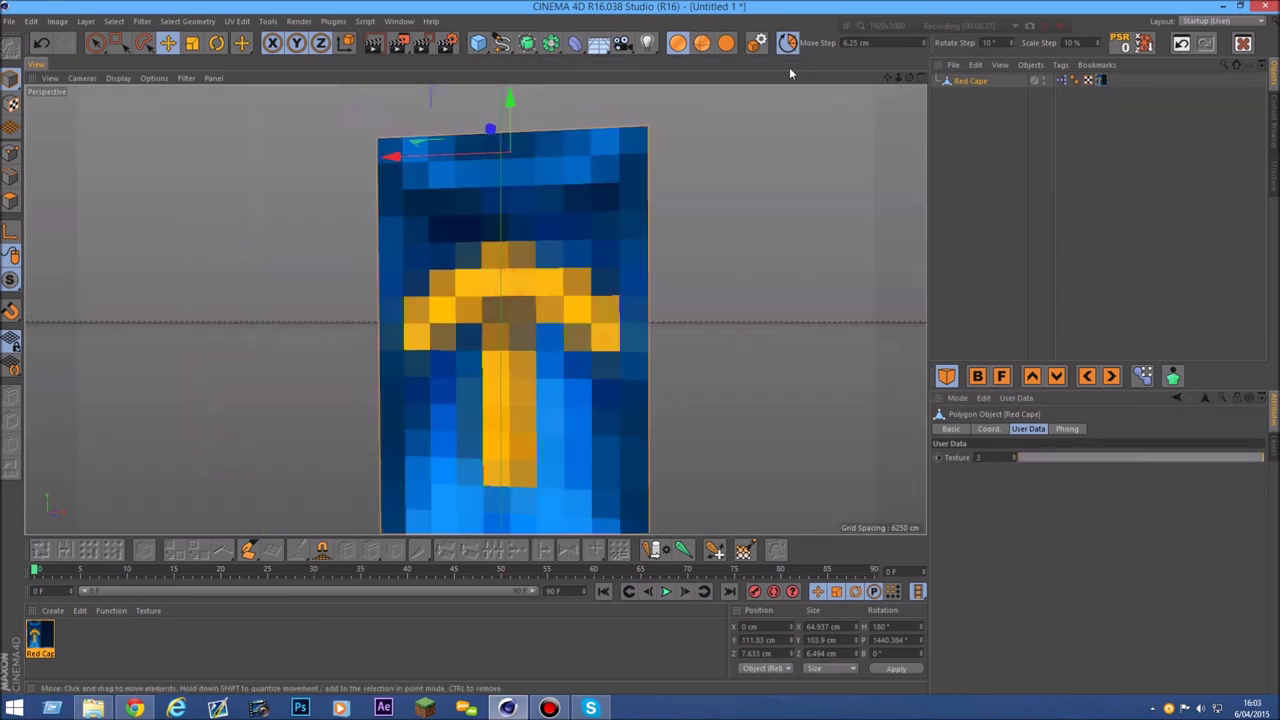
pyautogui.moveTo(898, 78)
pyautogui.mouseDown()
pyautogui.moveTo(810, 80)
pyautogui.moveTo(1040, 88)
pyautogui.moveTo(875, 88)
pyautogui.moveTo(898, 80)
pyautogui.mouseUp()
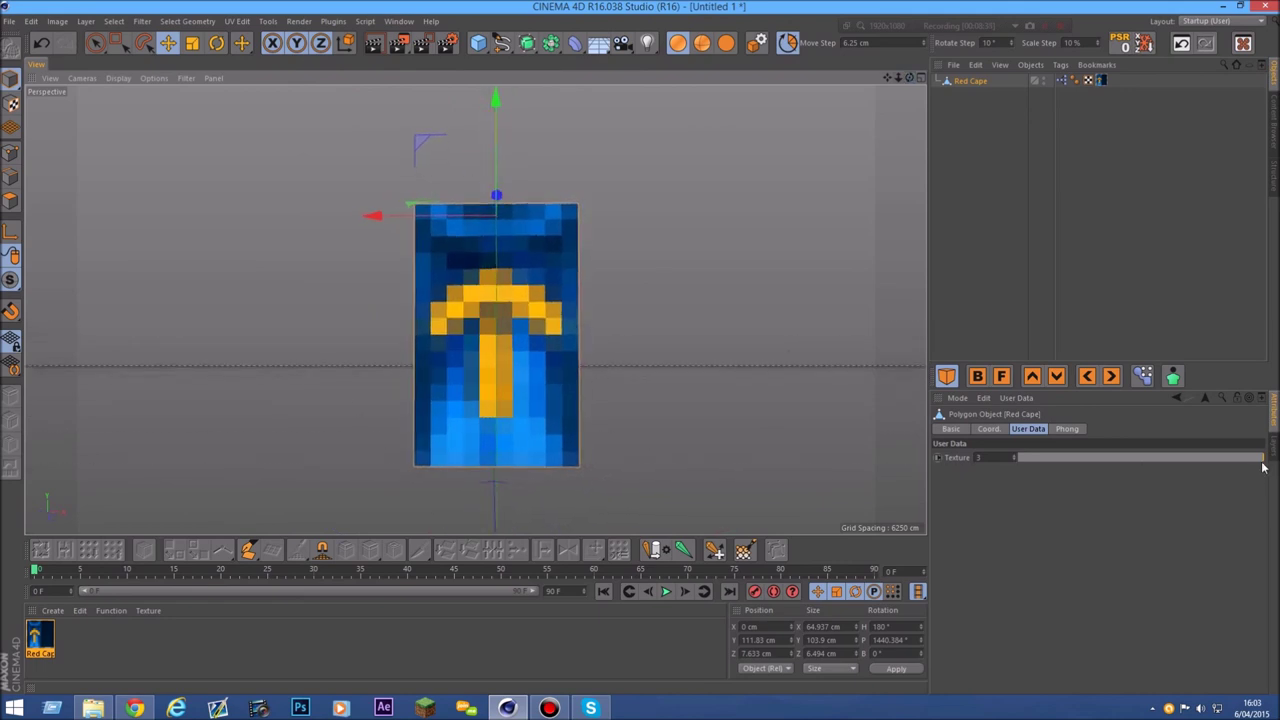
pyautogui.moveTo(1186, 457); pyautogui.dragTo(1029, 454)
pyautogui.moveTo(896, 80); pyautogui.dragTo(865, 91)
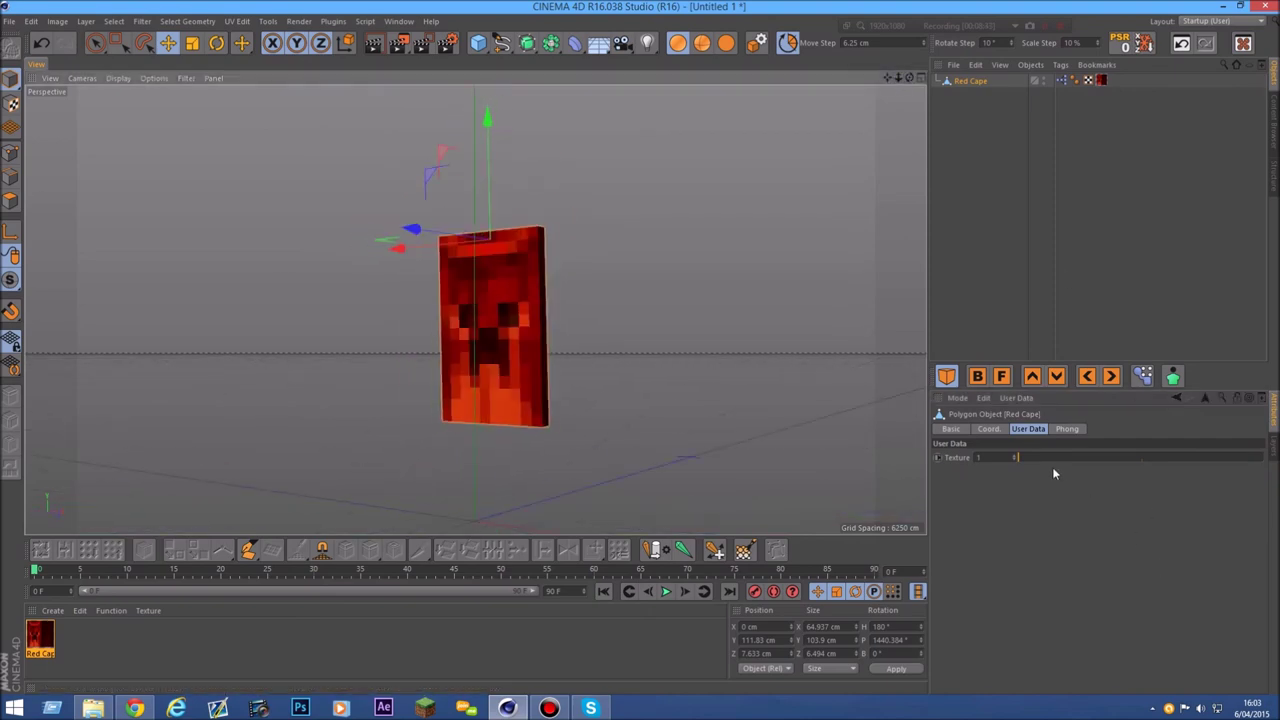
pyautogui.moveTo(1092, 453); pyautogui.dragTo(1142, 453)
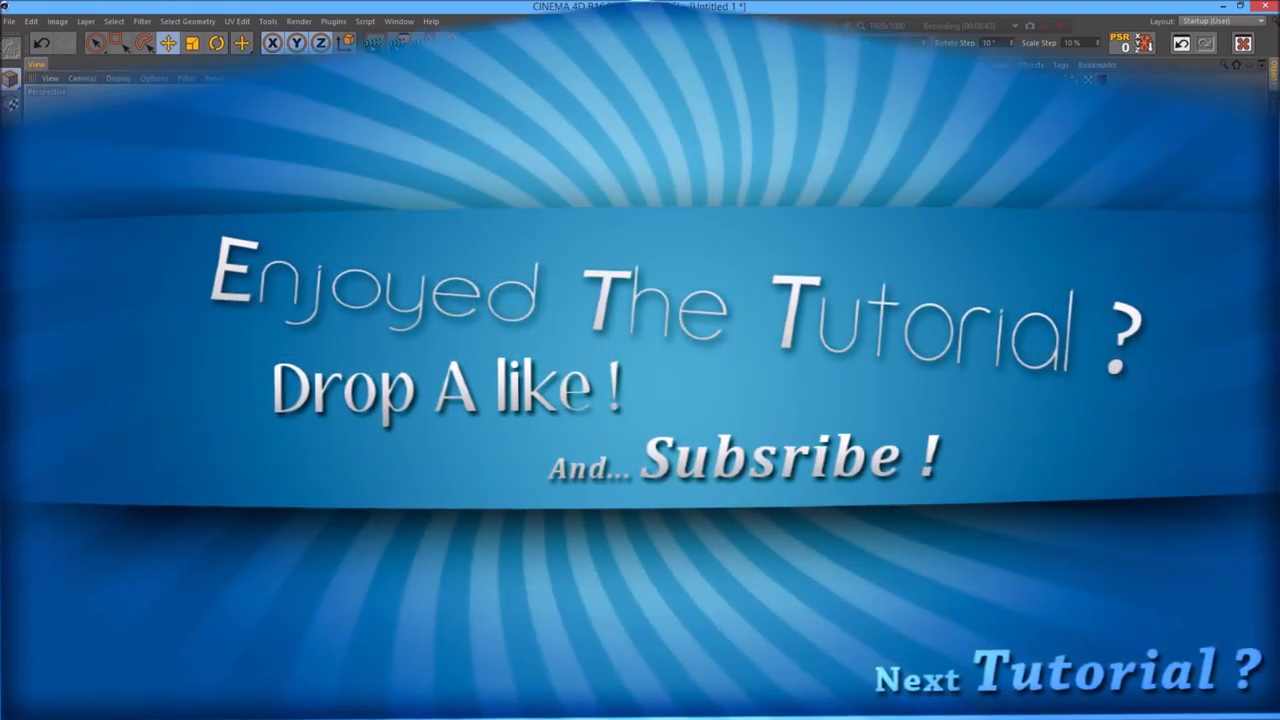